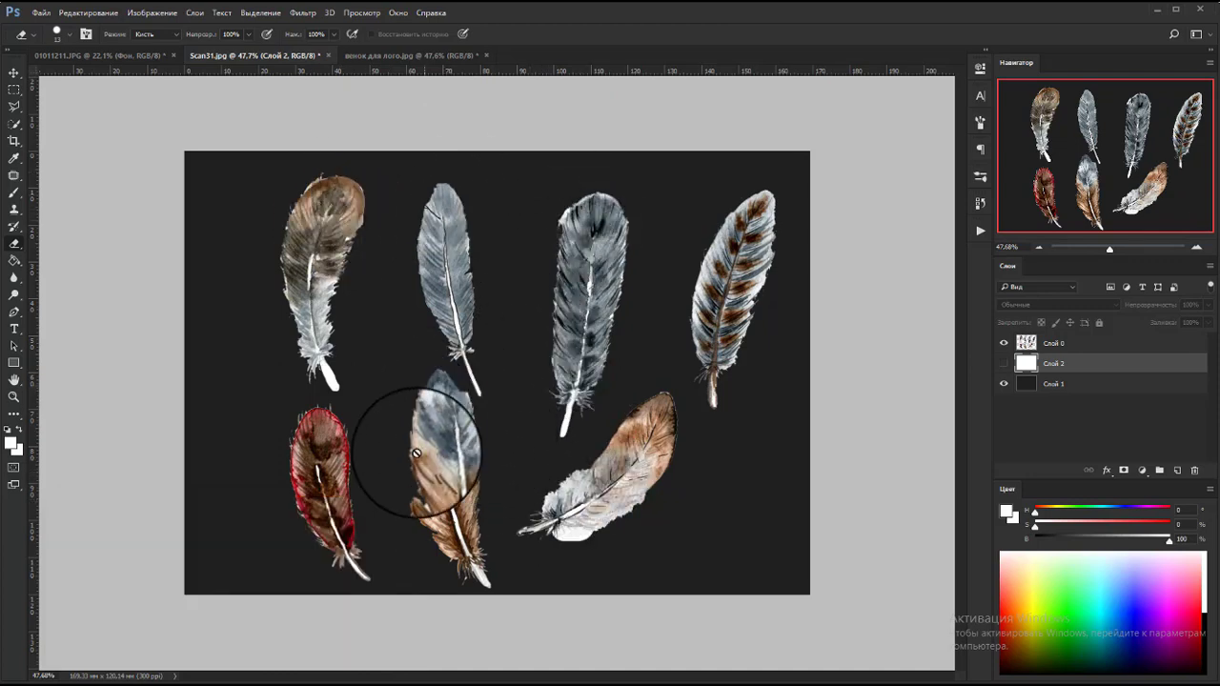
Step: Switch from Scan31.jpg to the 01011211.JPG pigs scan document
left_click(100, 55)
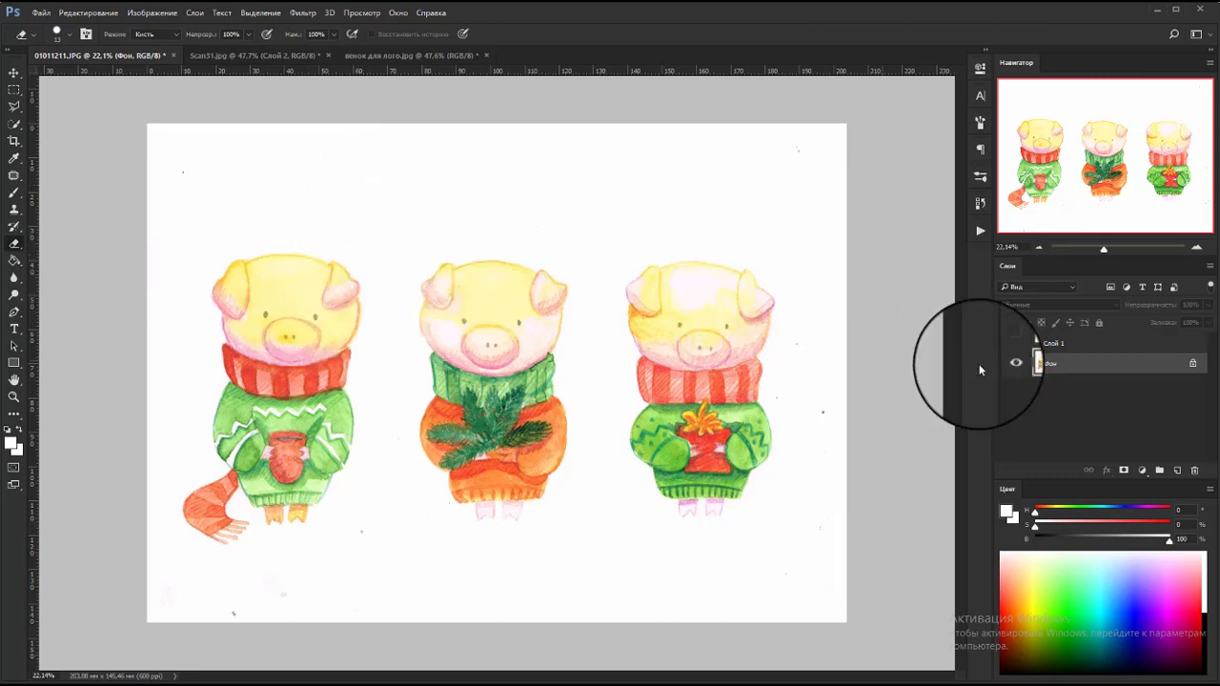
Step: Convert the locked Background into Layer 0 and nudge the contrast up slightly
double_click(1133, 363)
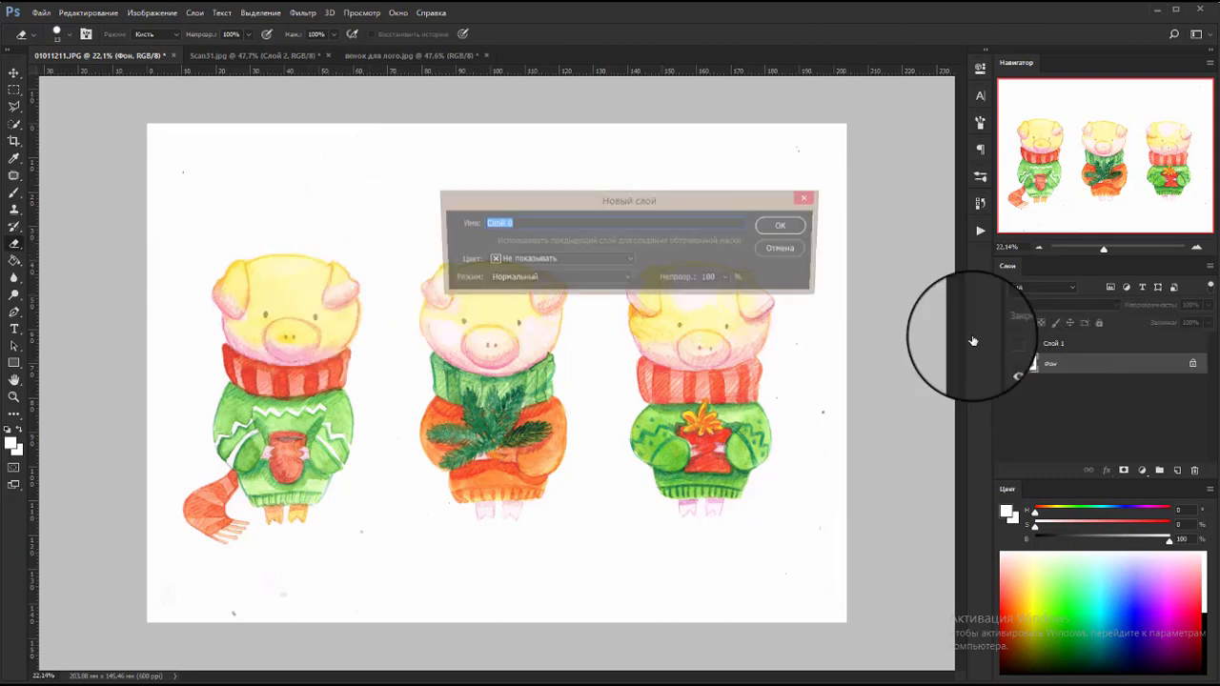
left_click(780, 225)
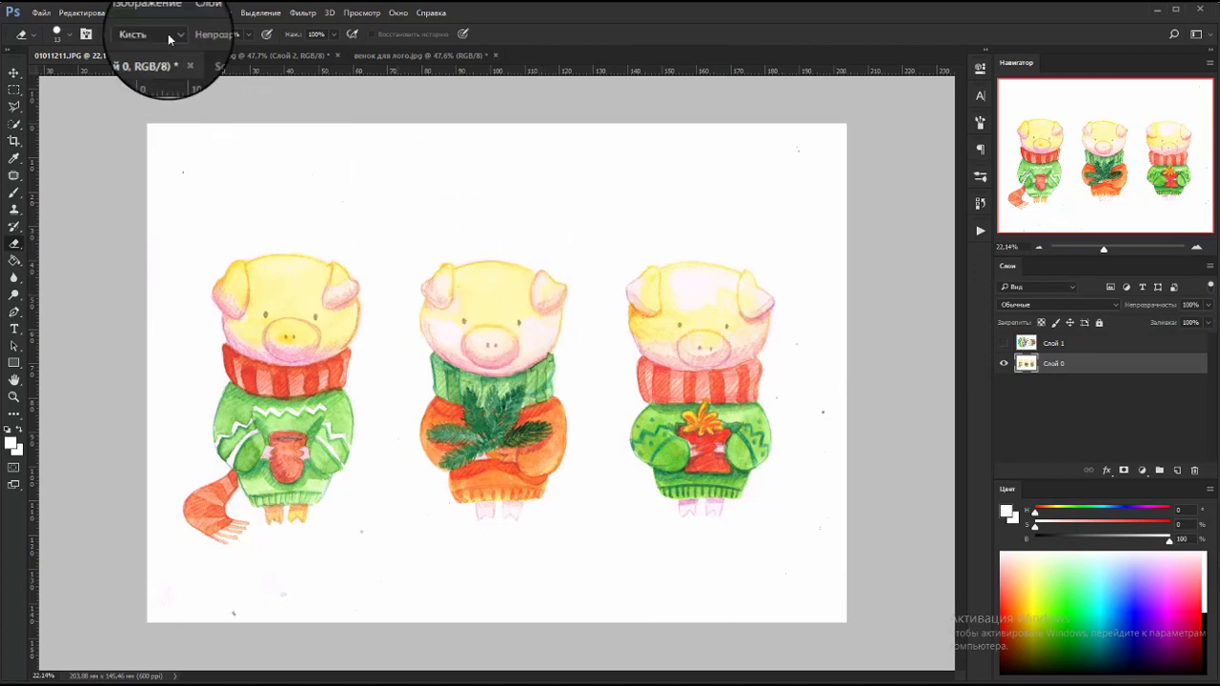
left_click(143, 13)
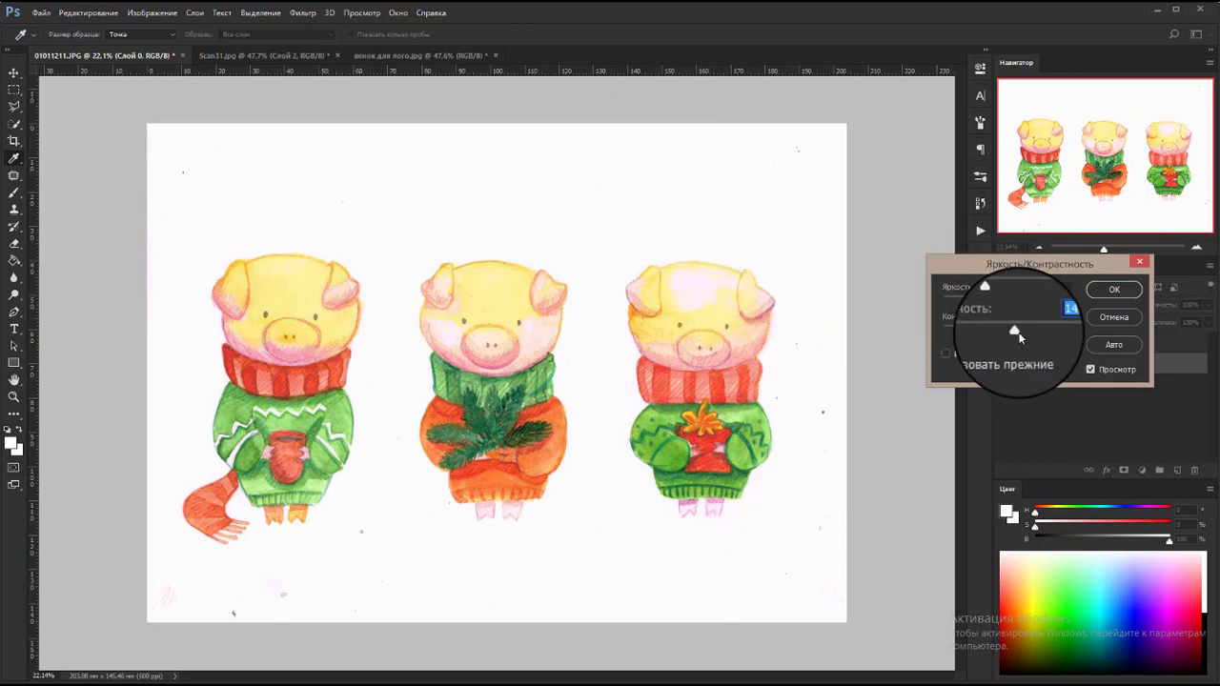
left_click_drag(1007, 331, 1006, 338)
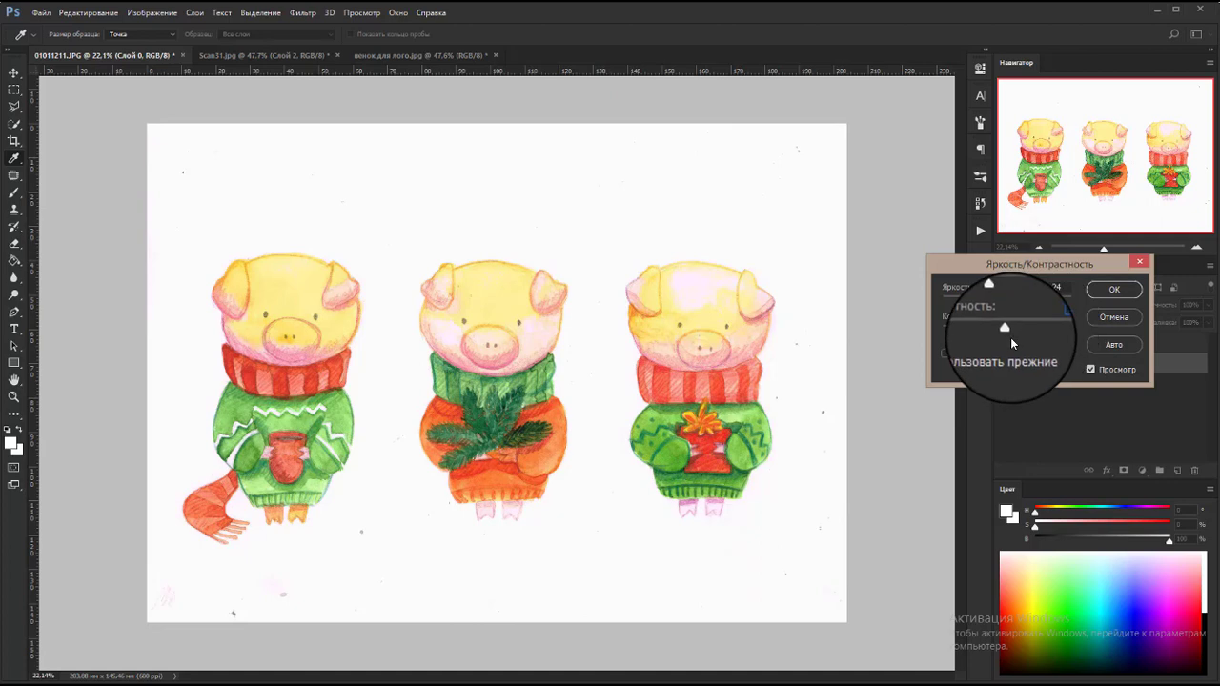
Step: Apply the Brightness/Contrast adjustment to the pigs scan
left_click(1114, 288)
key("e")
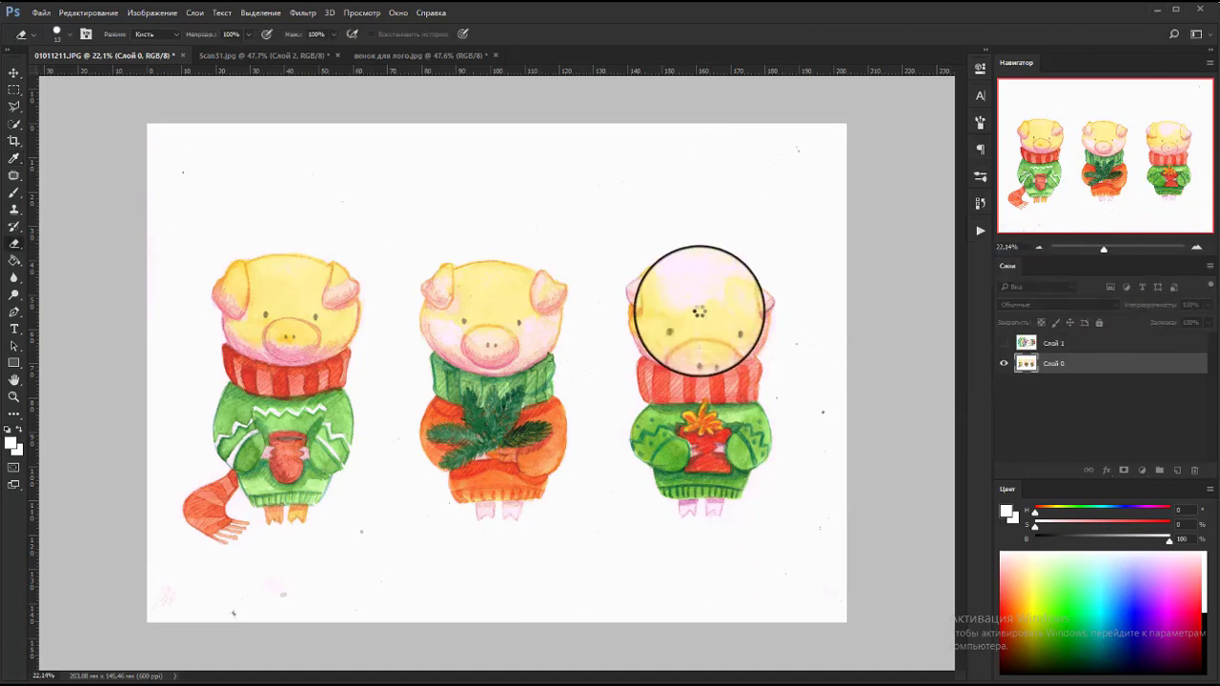
mouse_move(527, 349)
left_mouse_down()
mouse_move(518, 367)
mouse_move(551, 434)
left_mouse_up()
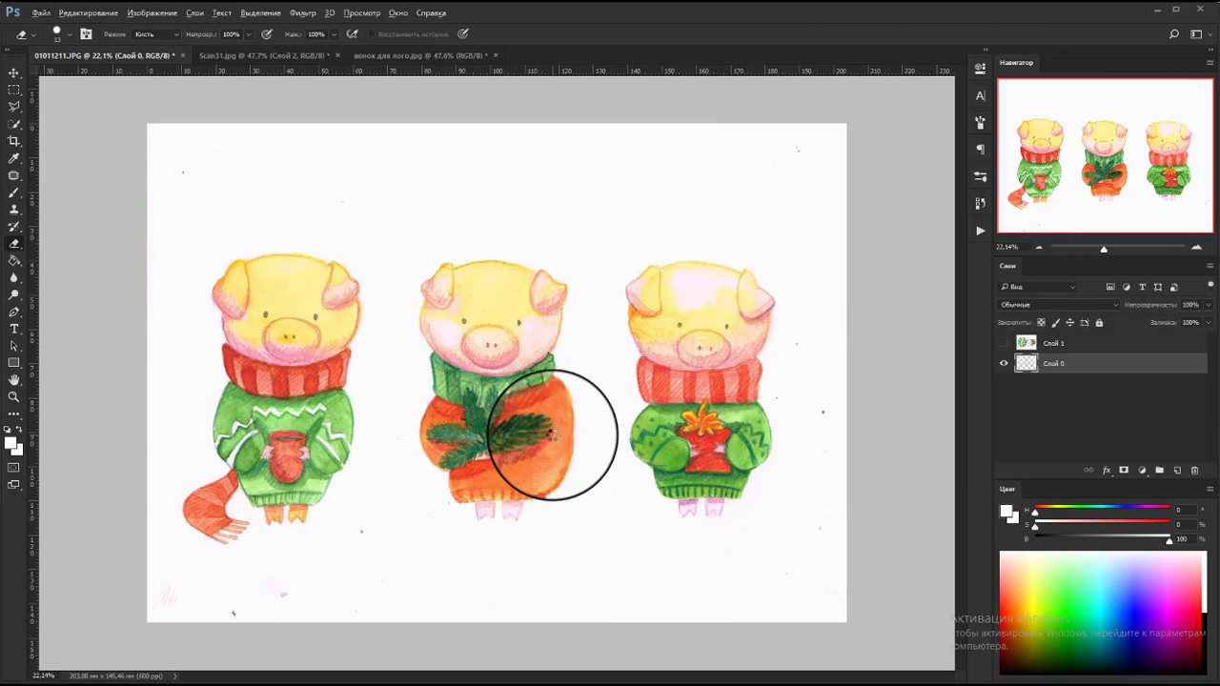
Step: Apply a Levels adjustment with the midtone input value set to 0.79
key("ctrl+l")
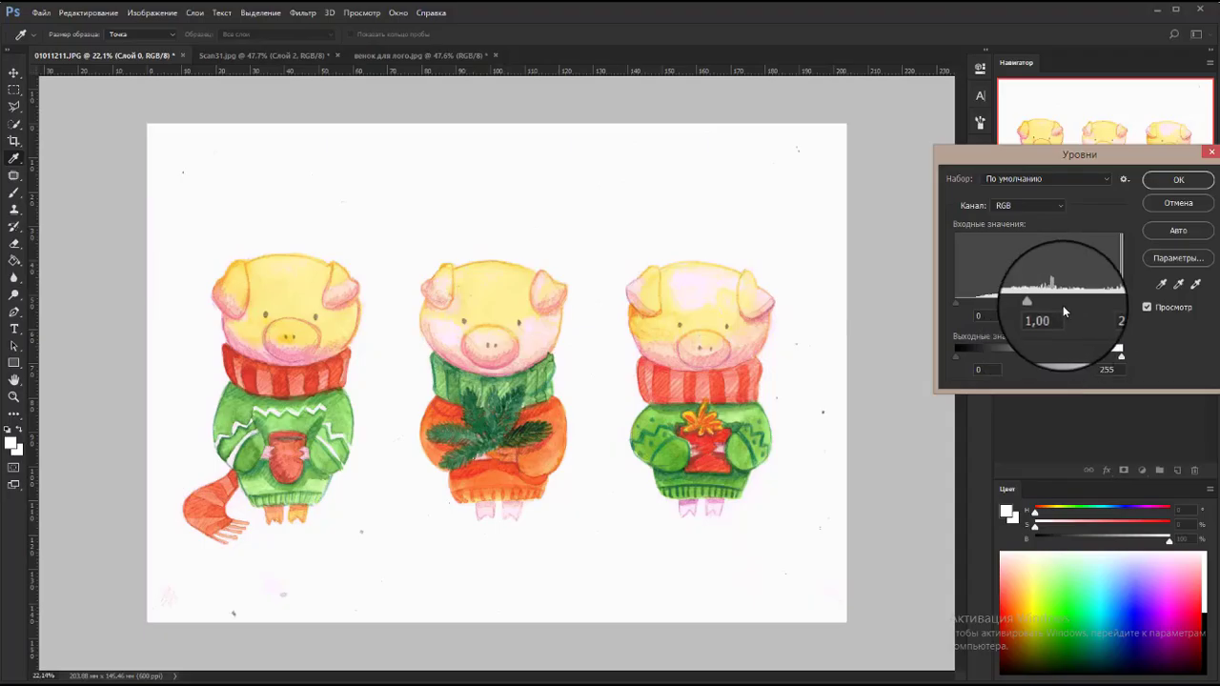
left_click(162, 14)
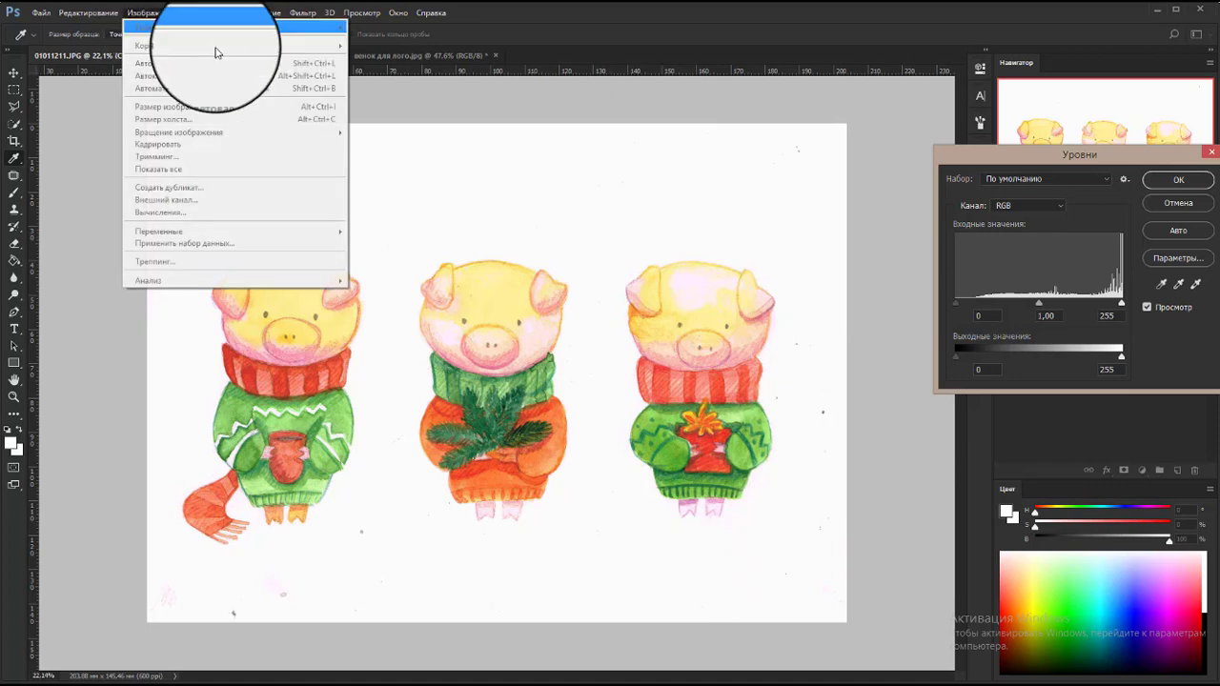
left_click(1178, 202)
left_click(150, 16)
mouse_move(190, 45)
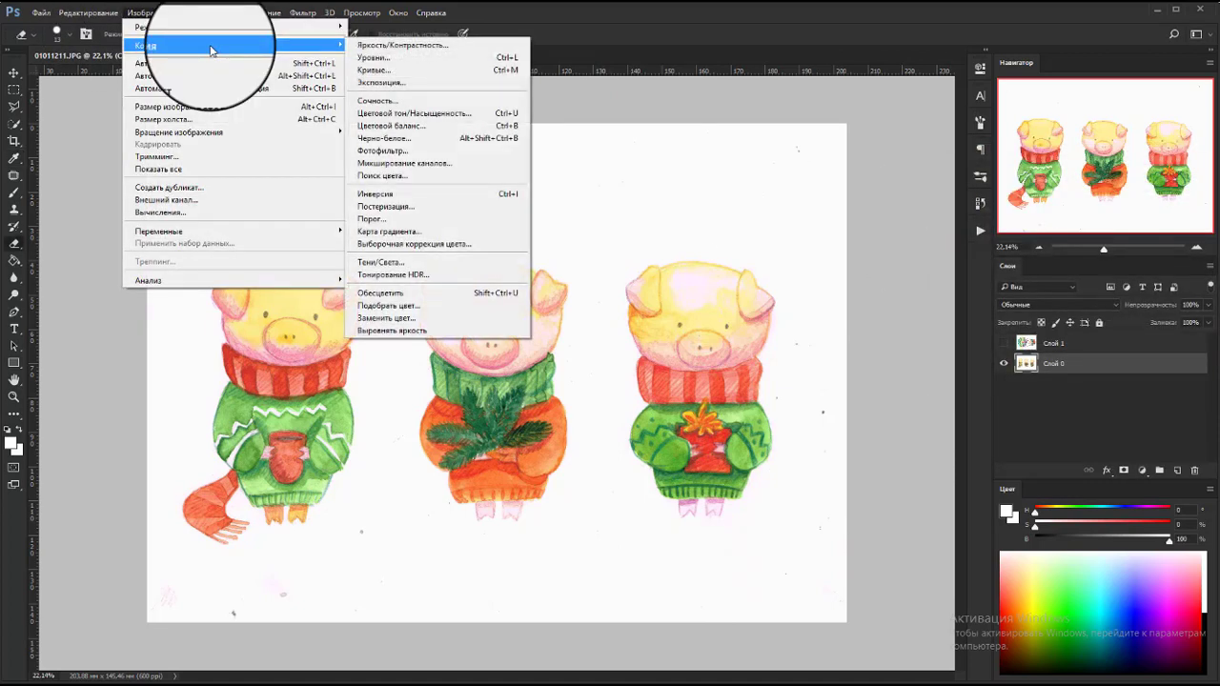
left_click(429, 59)
type("0,79")
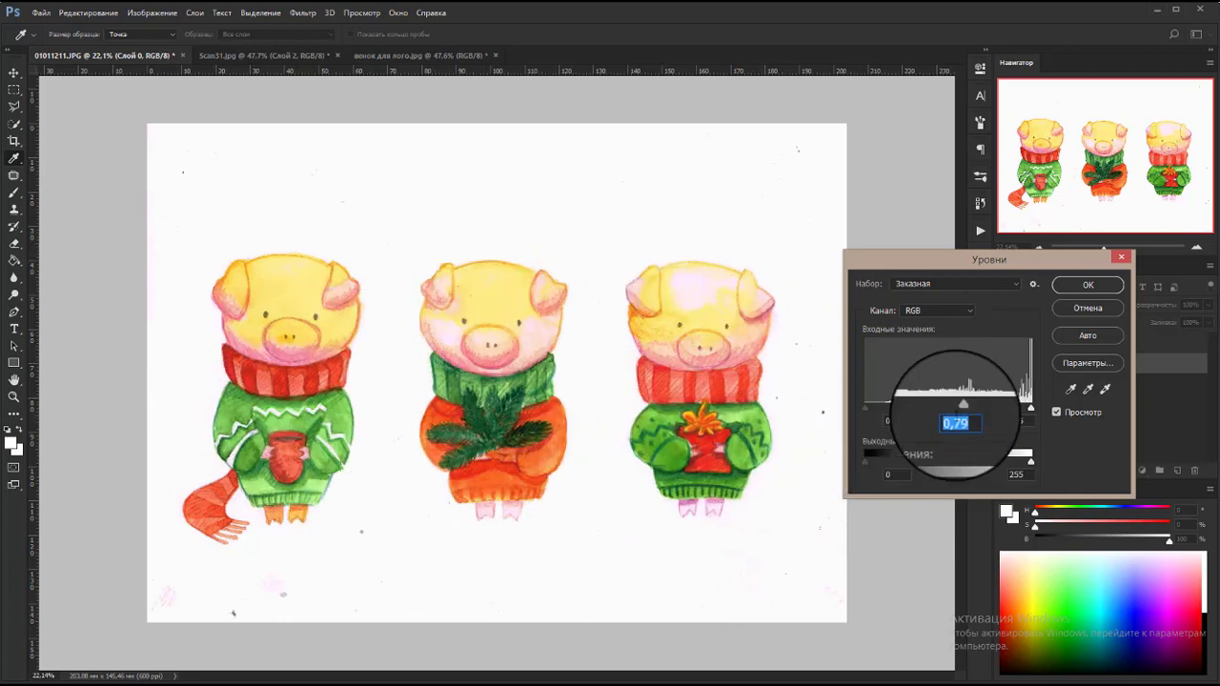
left_click(1087, 284)
key("e")
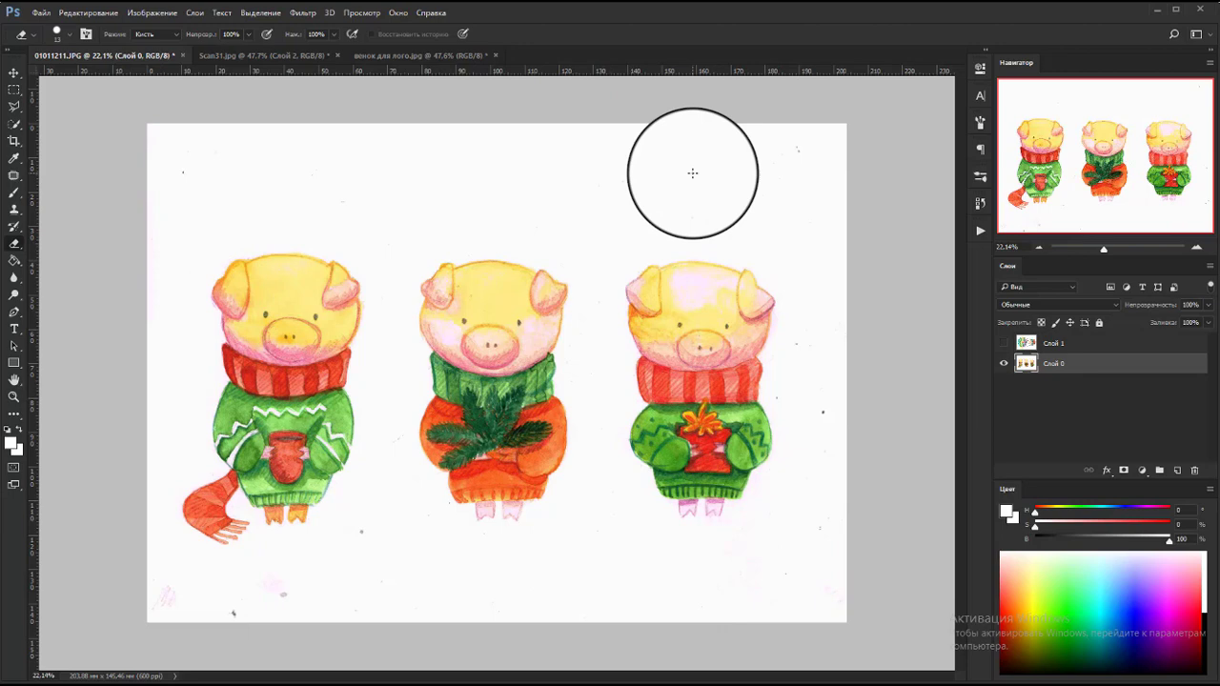
Step: Open Hue/Saturation with Ctrl+U, ready to target a colour from the painting
key("ctrl+u")
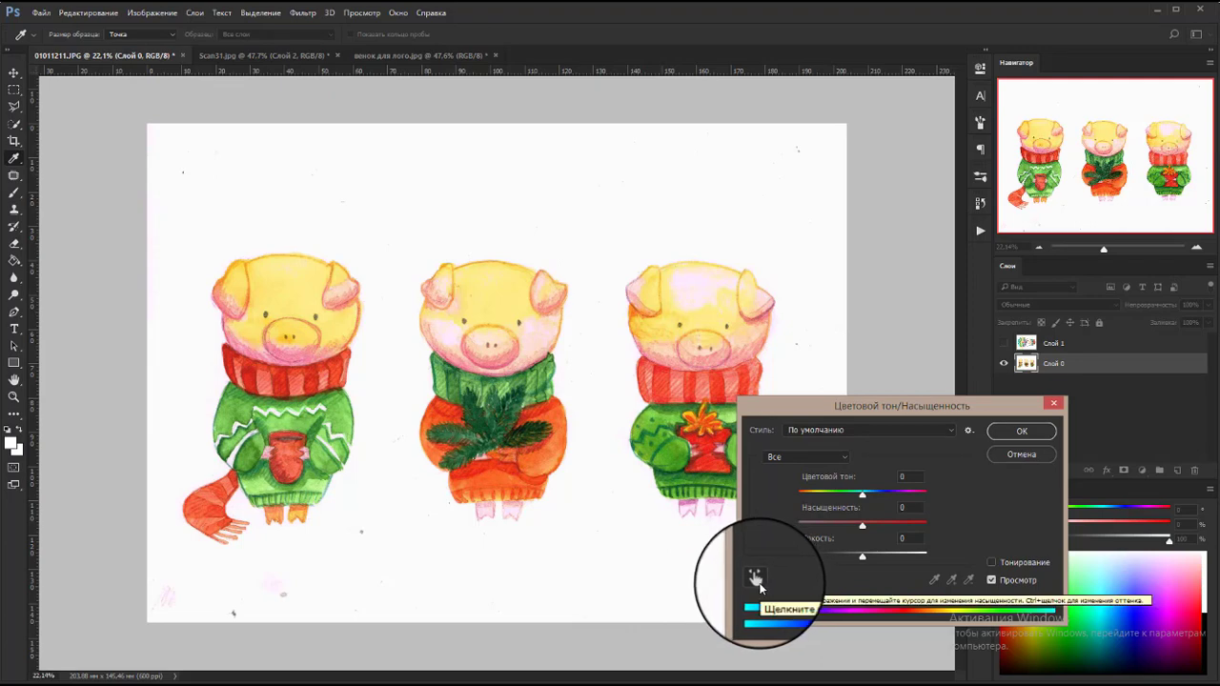
Step: Sample the pink tint and set Magentas saturation to -33 and lightness to +27
left_click(755, 579)
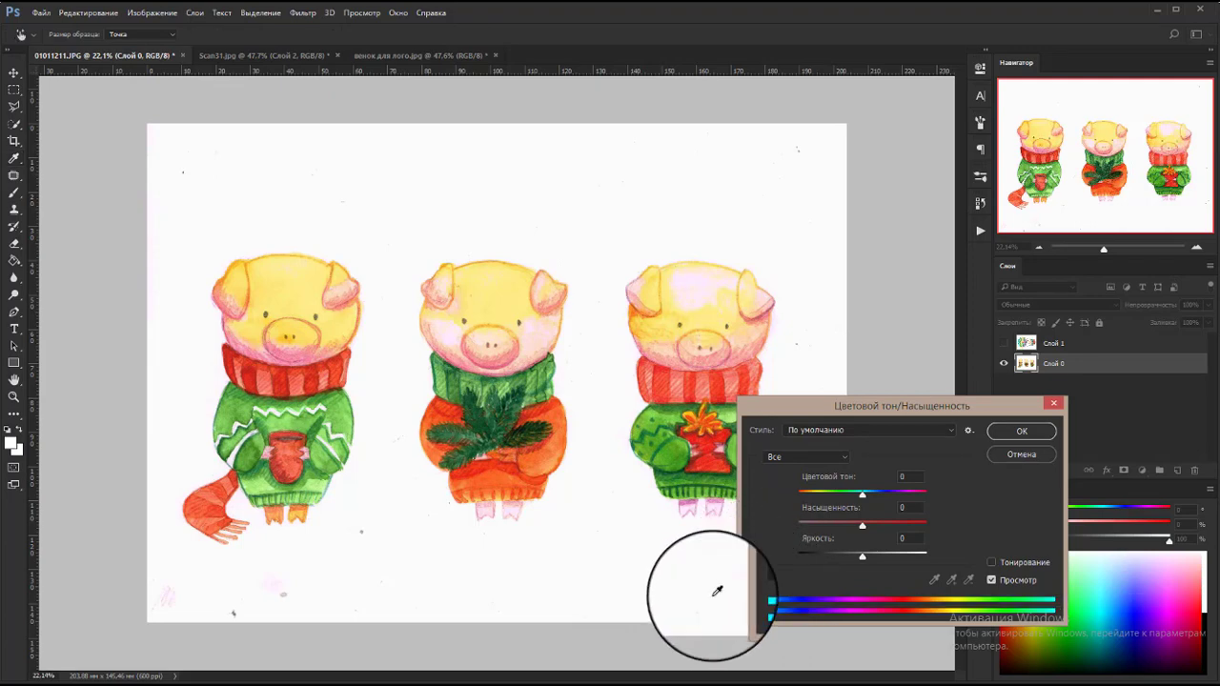
left_click(291, 579)
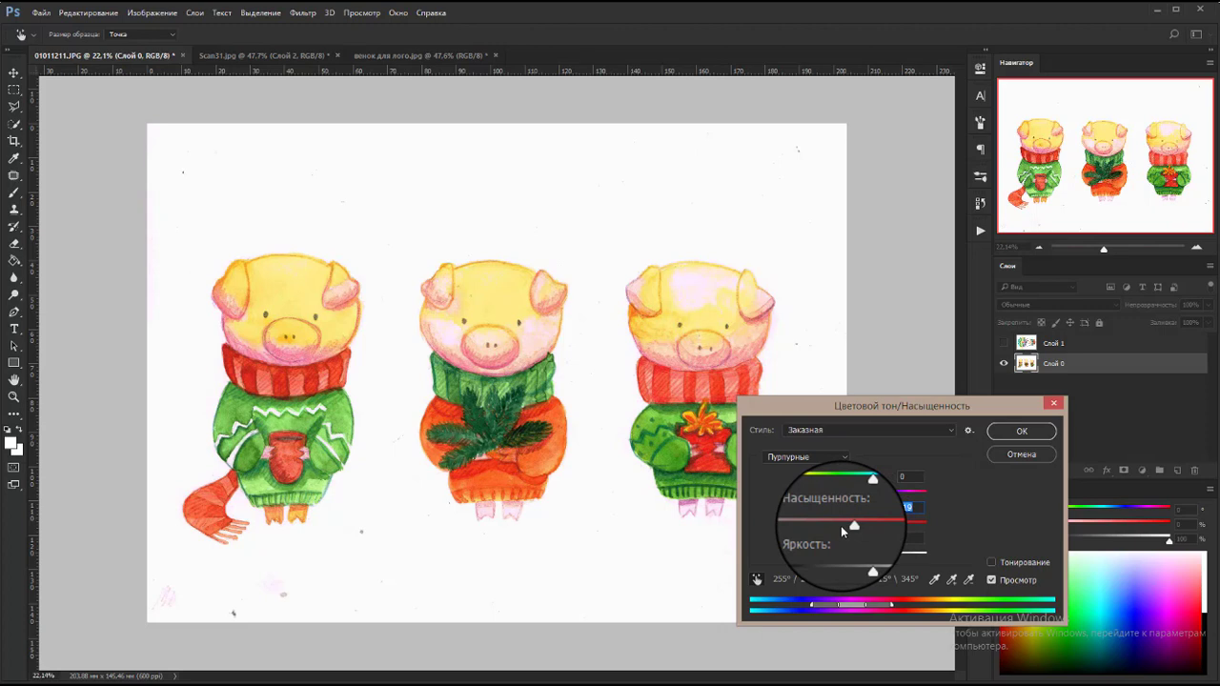
left_click(841, 526)
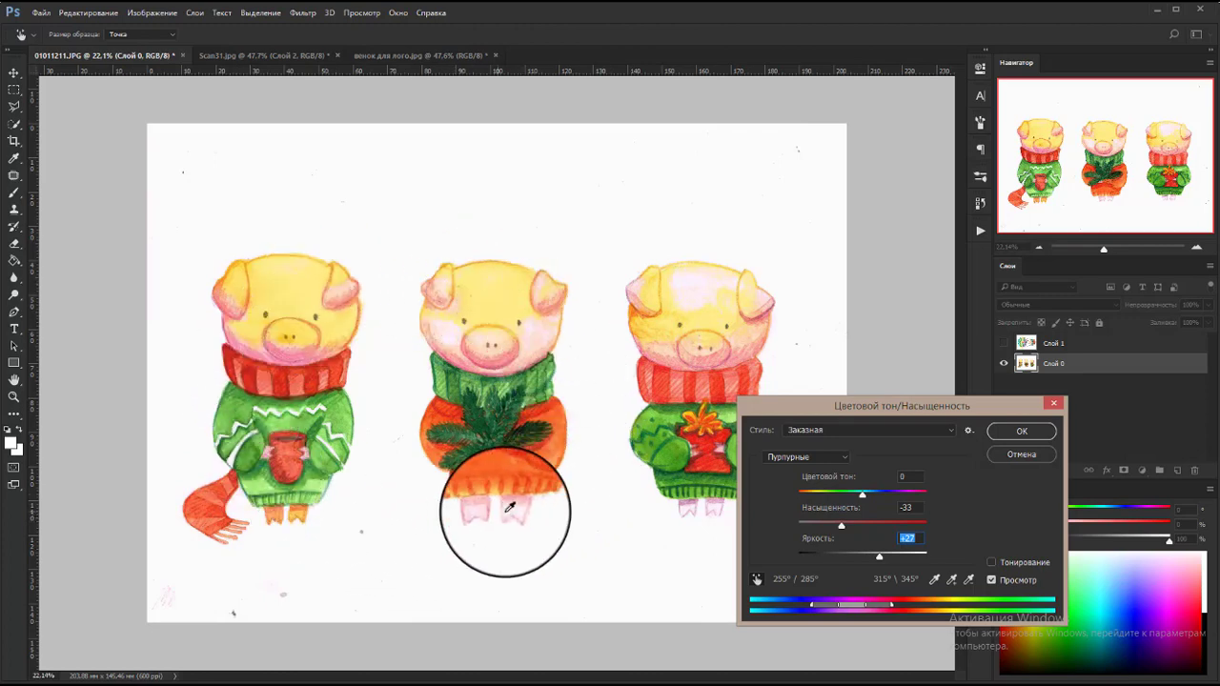
left_click(1014, 433)
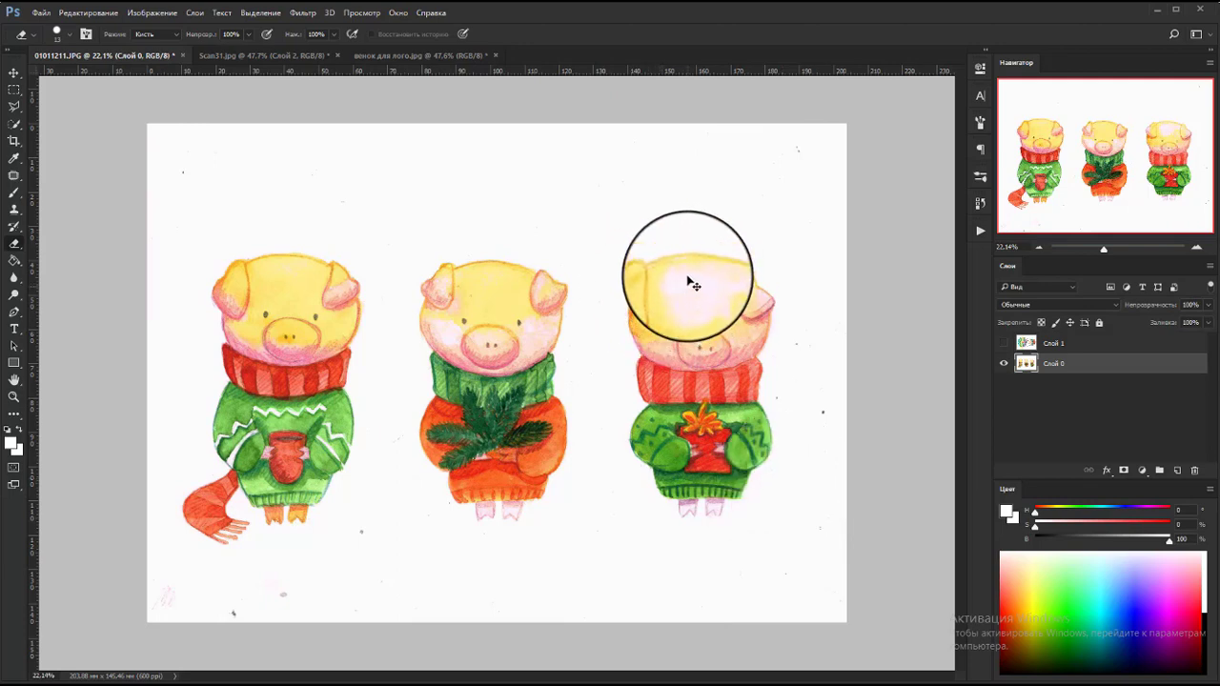
Step: Test and drop a Magic Wand background selection, then enlarge the white brush
mouse_move(576, 351)
left_mouse_down()
mouse_move(512, 394)
mouse_move(613, 395)
mouse_move(724, 253)
mouse_move(708, 286)
mouse_move(675, 273)
mouse_move(790, 314)
left_mouse_up()
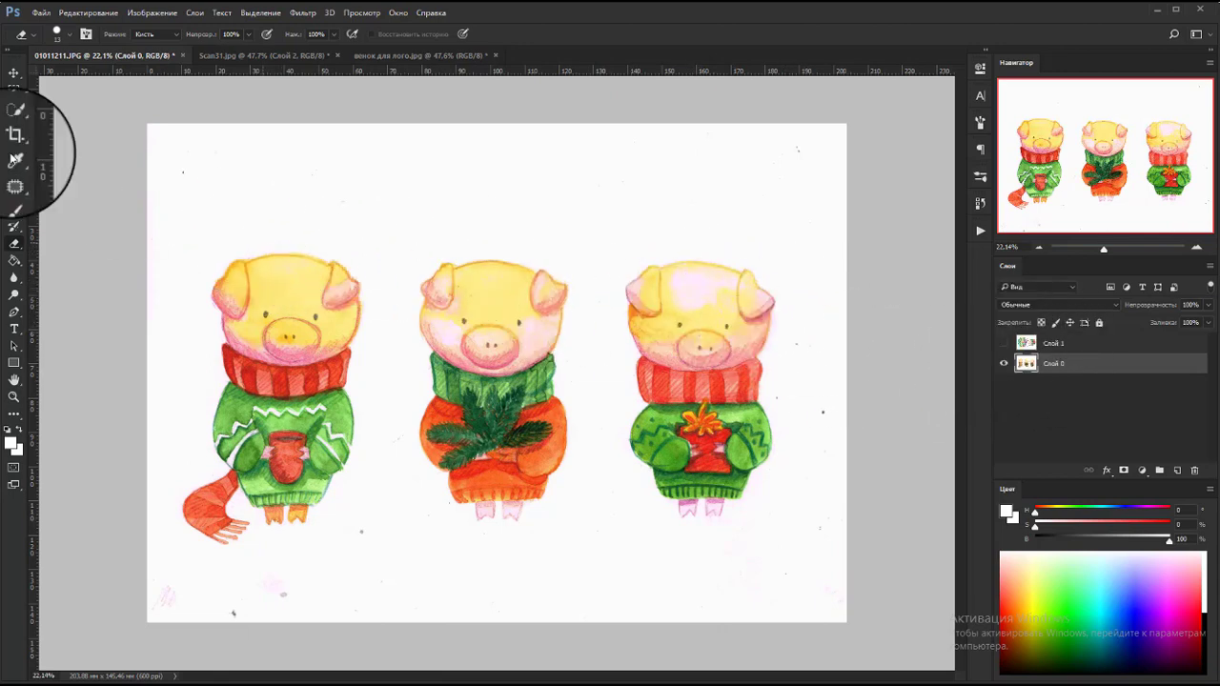
right_click(16, 124)
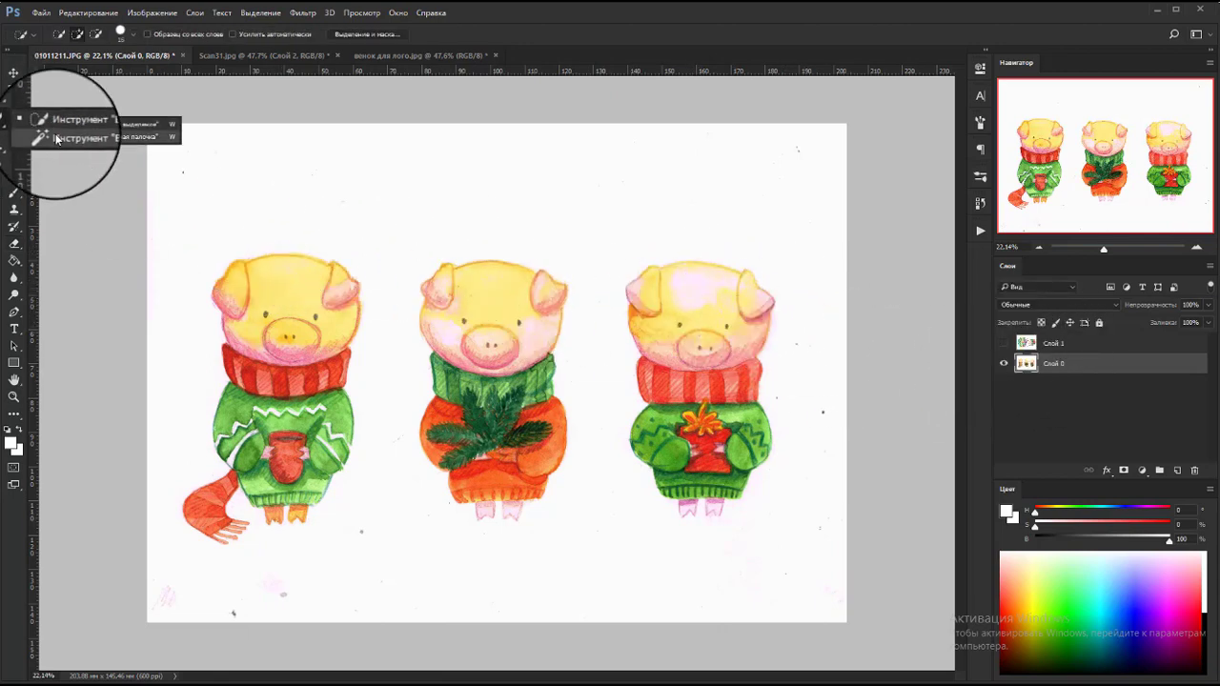
left_click(95, 133)
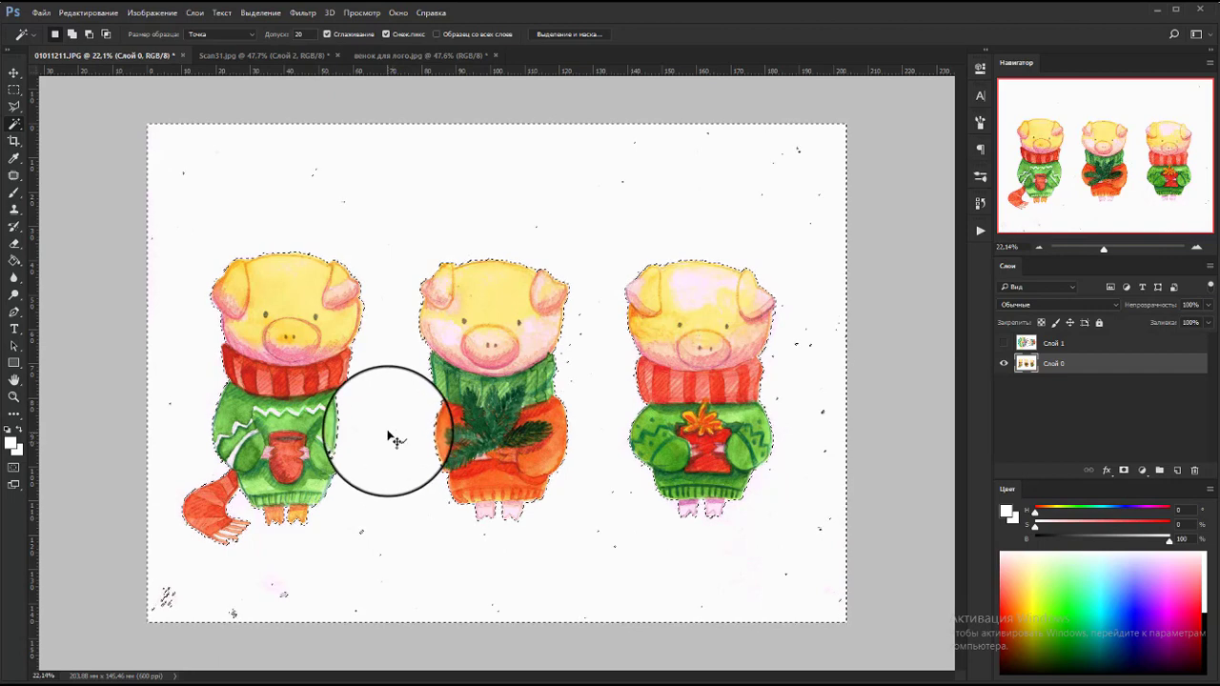
key("ctrl+d")
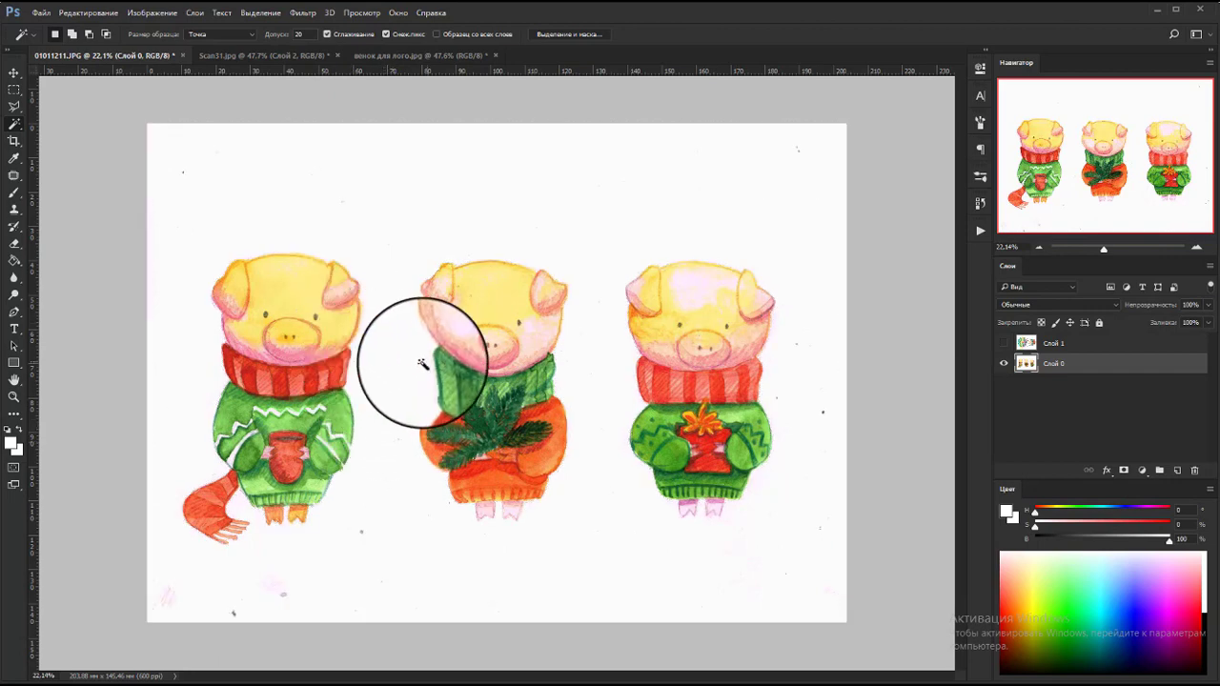
key("b")
left_click_drag(300, 184, 390, 197)
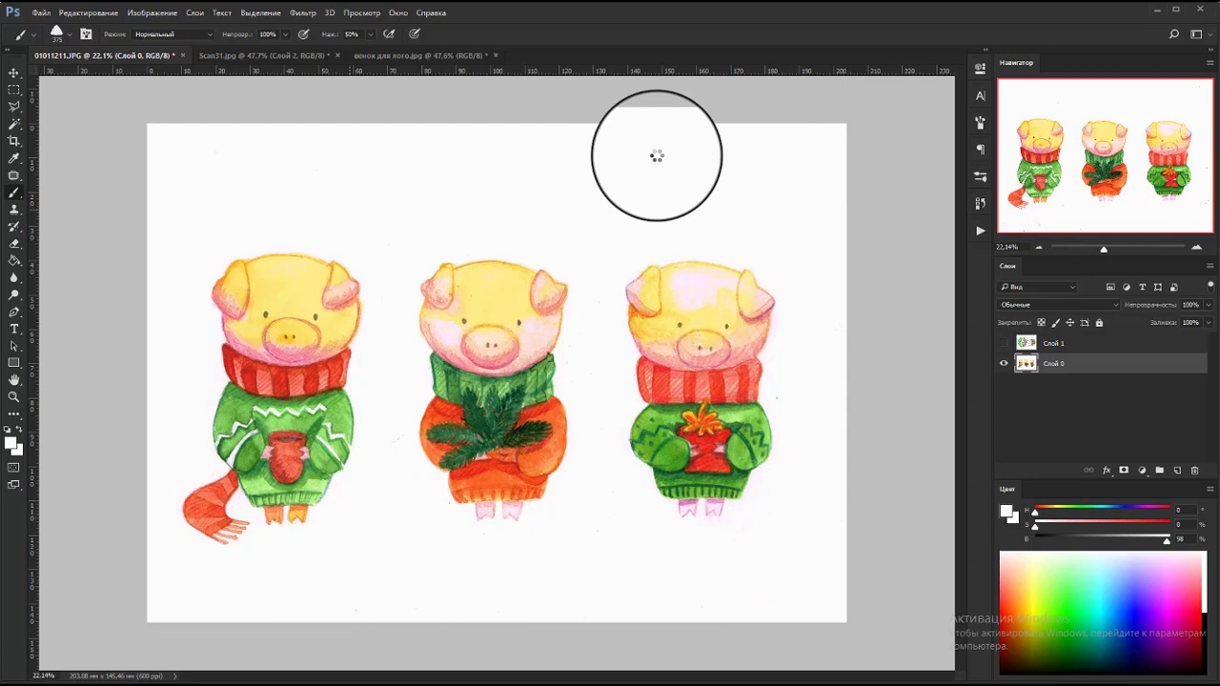
Step: Paint over the pale patches on the right pig's head for uniform yellow skin
scroll(305, 334, "up", 5)
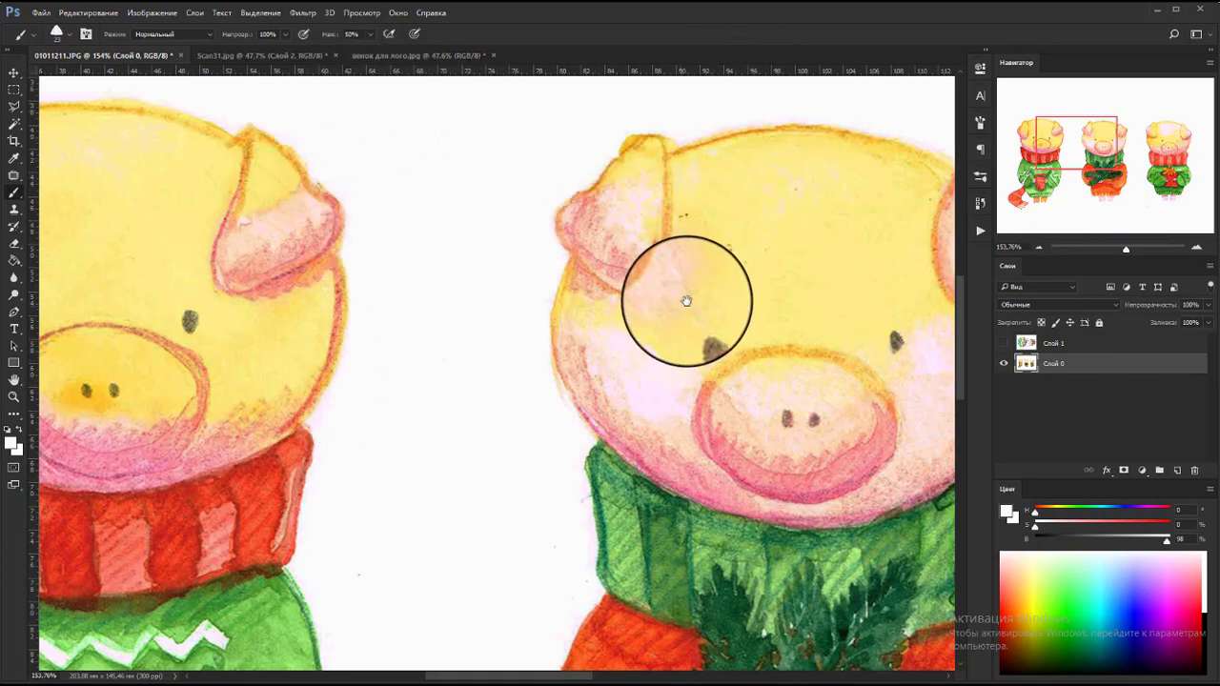
left_click_drag(686, 301, 410, 438)
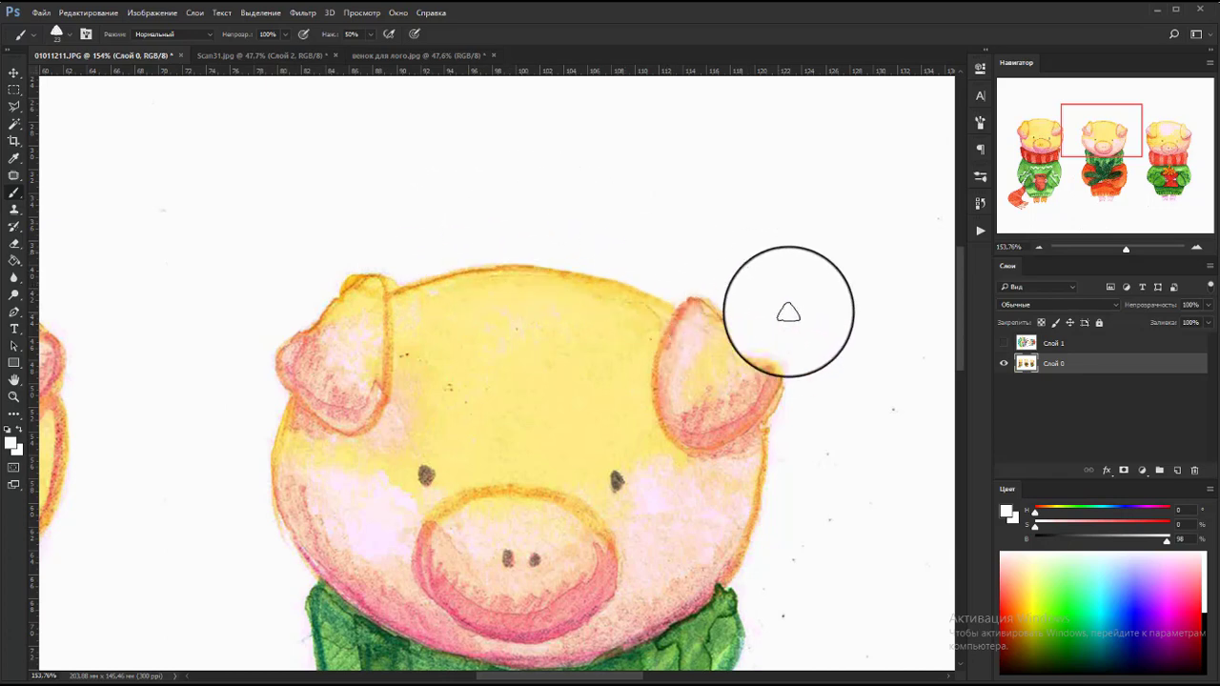
left_click_drag(804, 448, 472, 266)
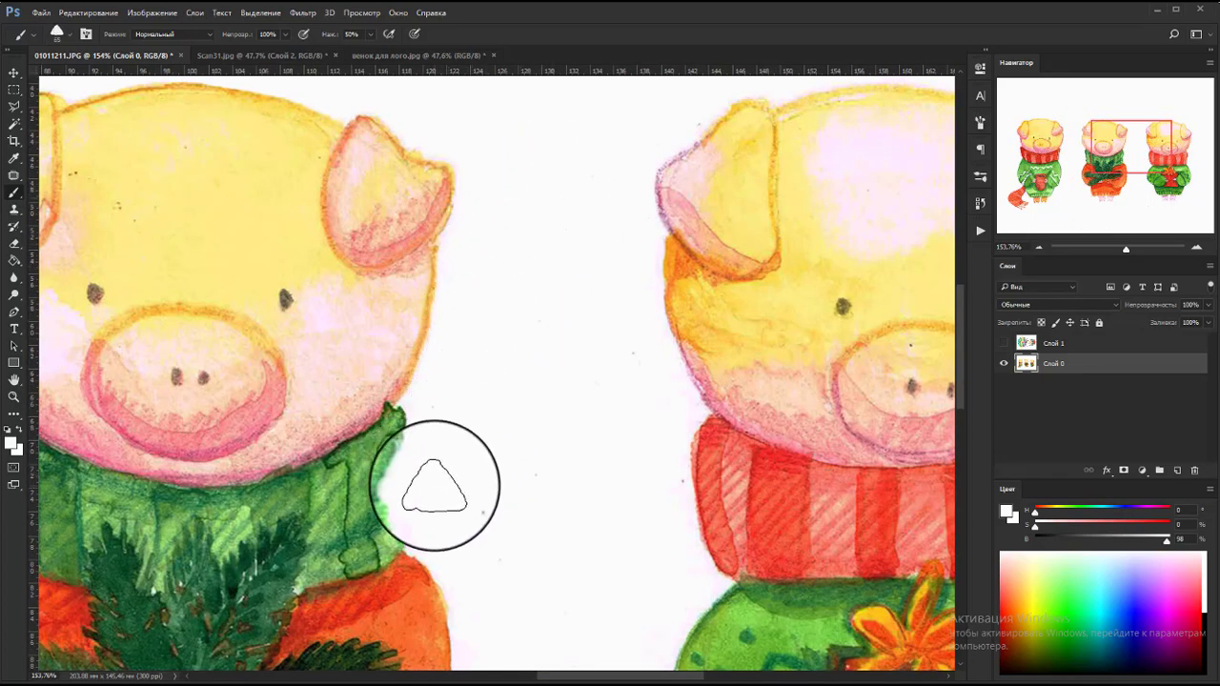
key("ctrl+z")
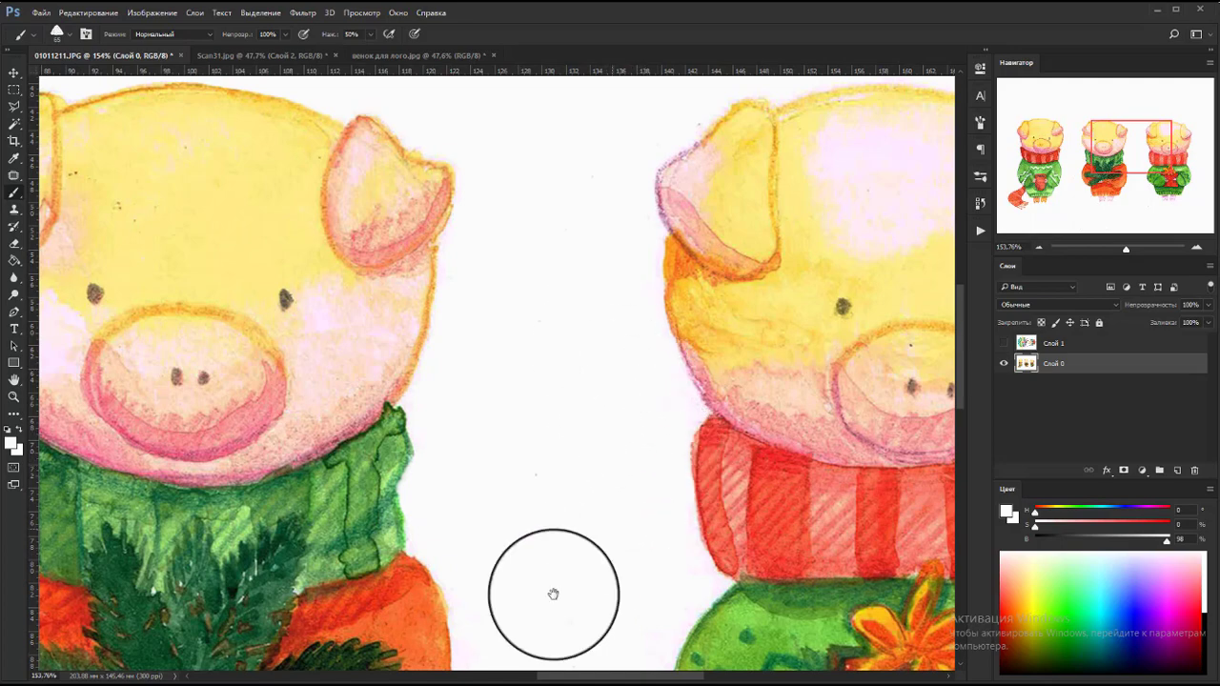
scroll(552, 594, "down", 5)
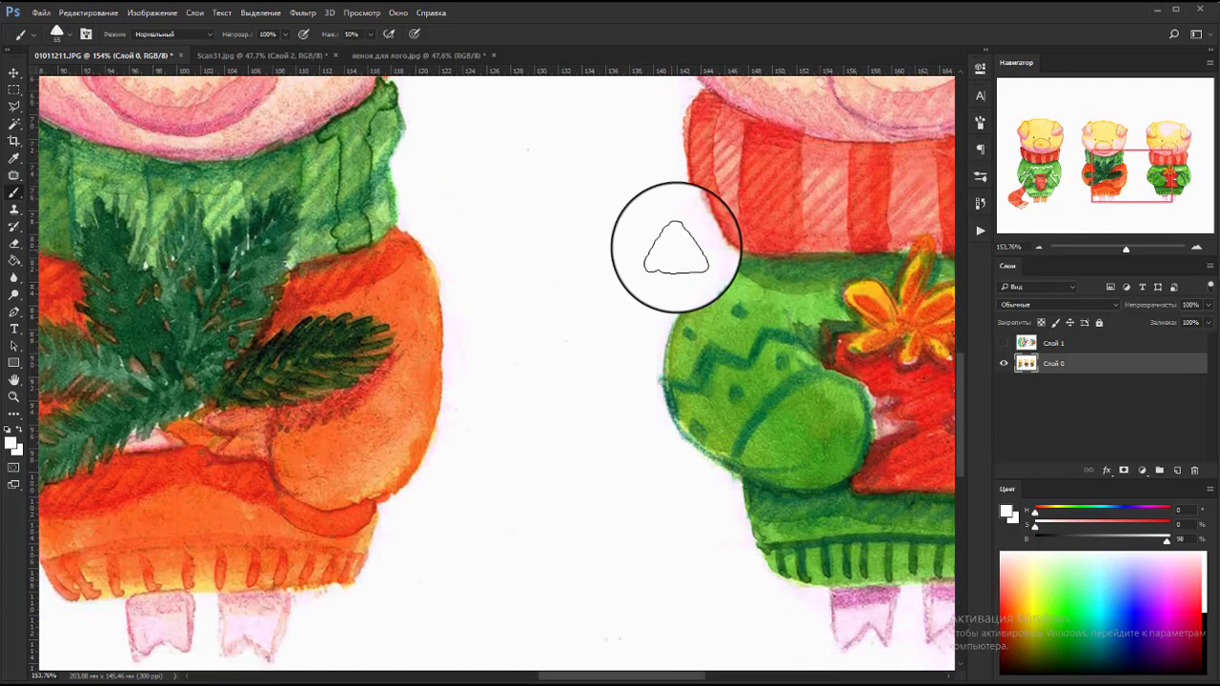
scroll(489, 255, "down", 3)
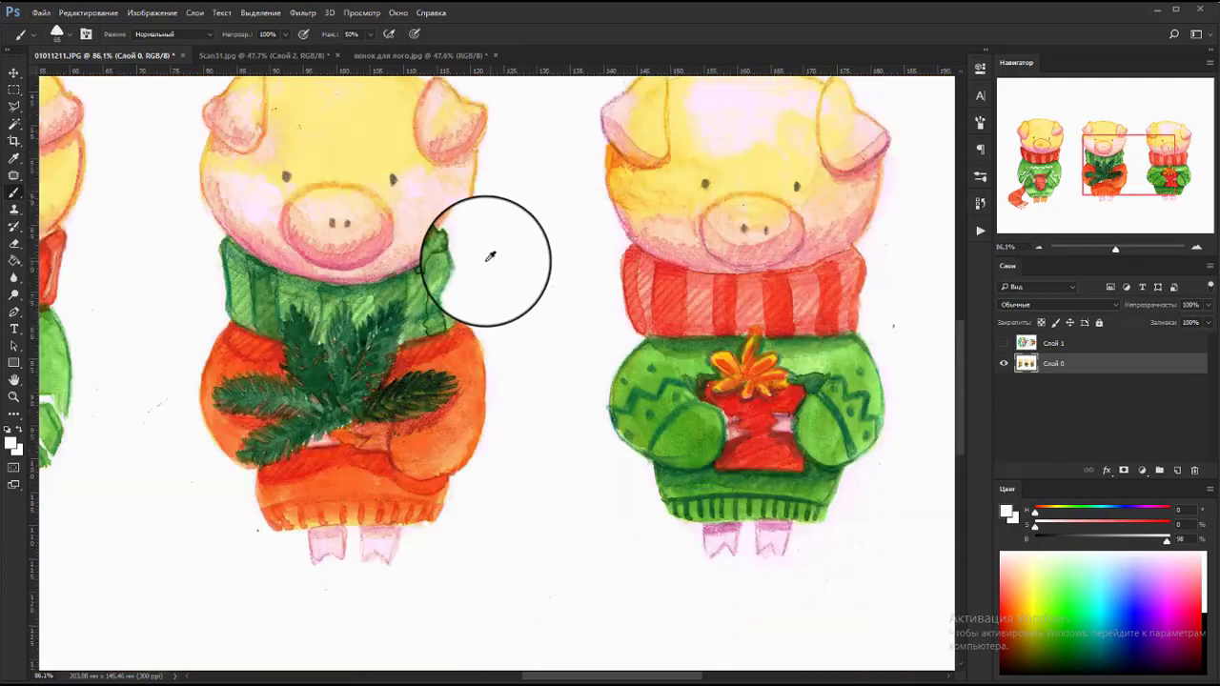
scroll(490, 255, "down", 1)
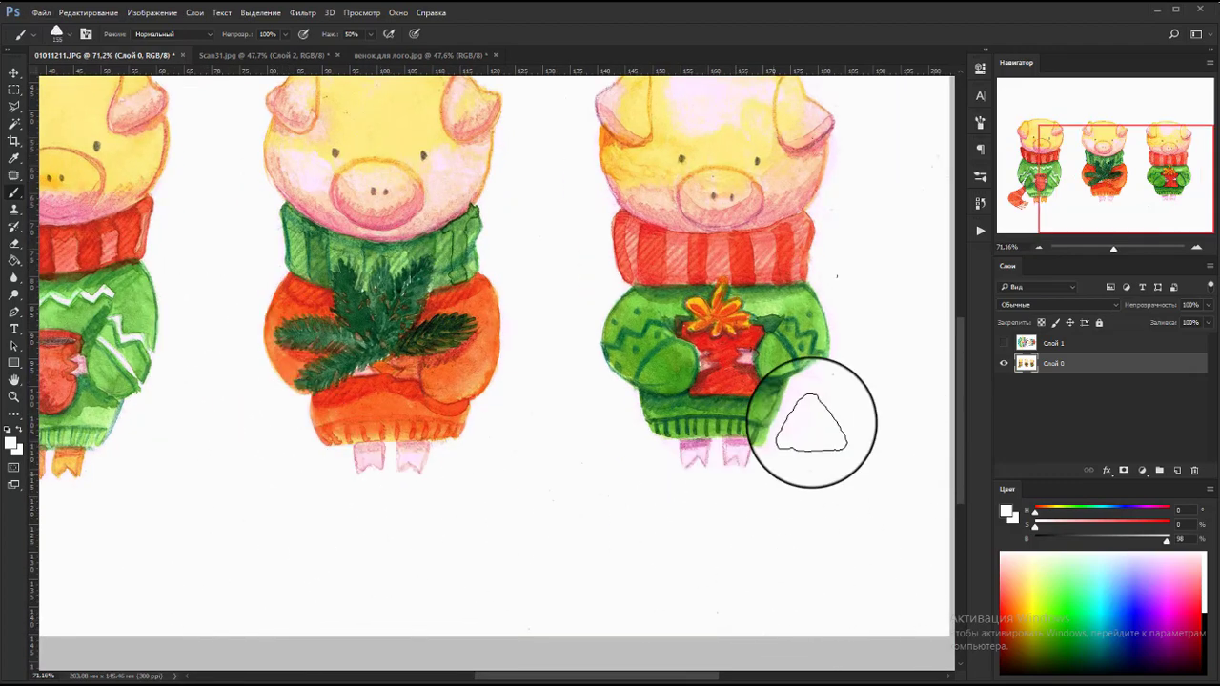
scroll(810, 419, "up", 1)
scroll(810, 419, "right", 2)
scroll(657, 227, "up", 2)
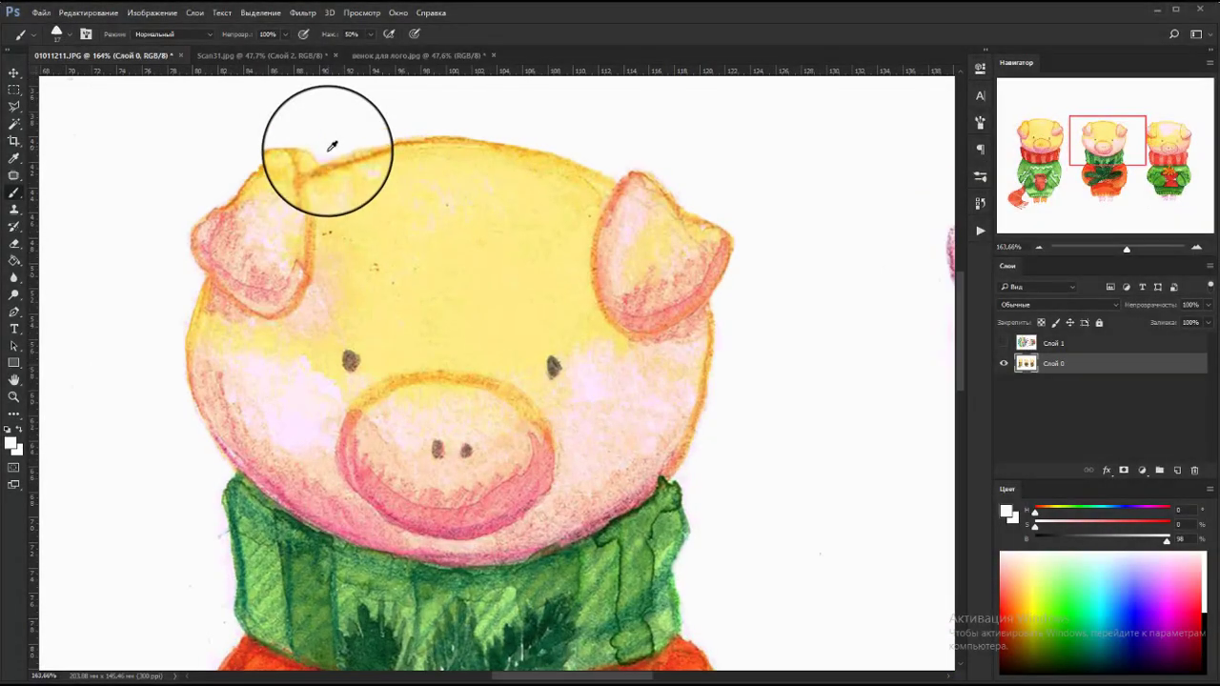
left_click_drag(332, 146, 389, 186)
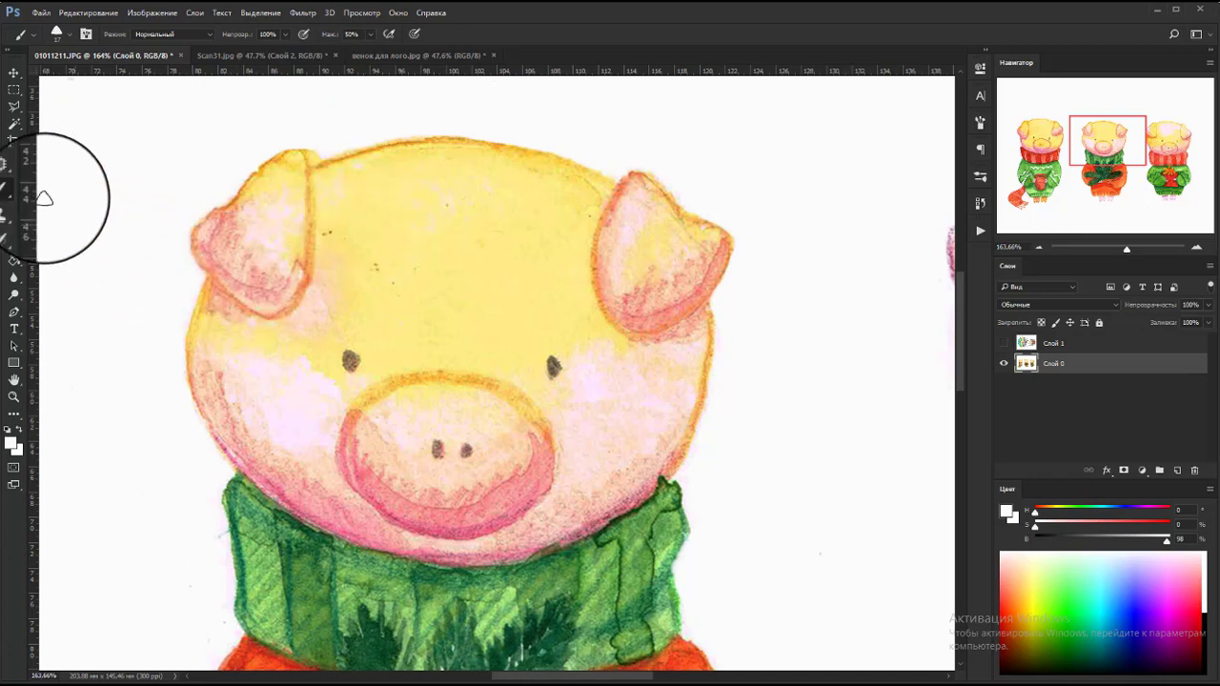
Step: With black and a small hard round brush, dot the middle pig's eye
left_click(1022, 541)
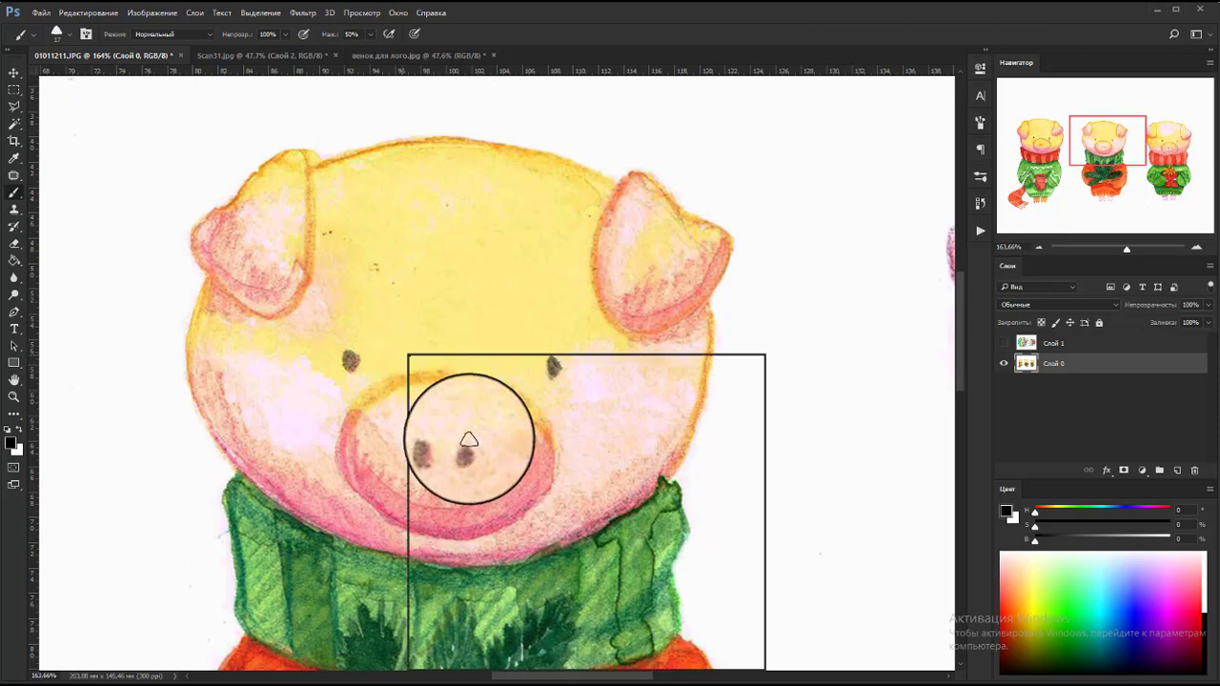
right_click(469, 440)
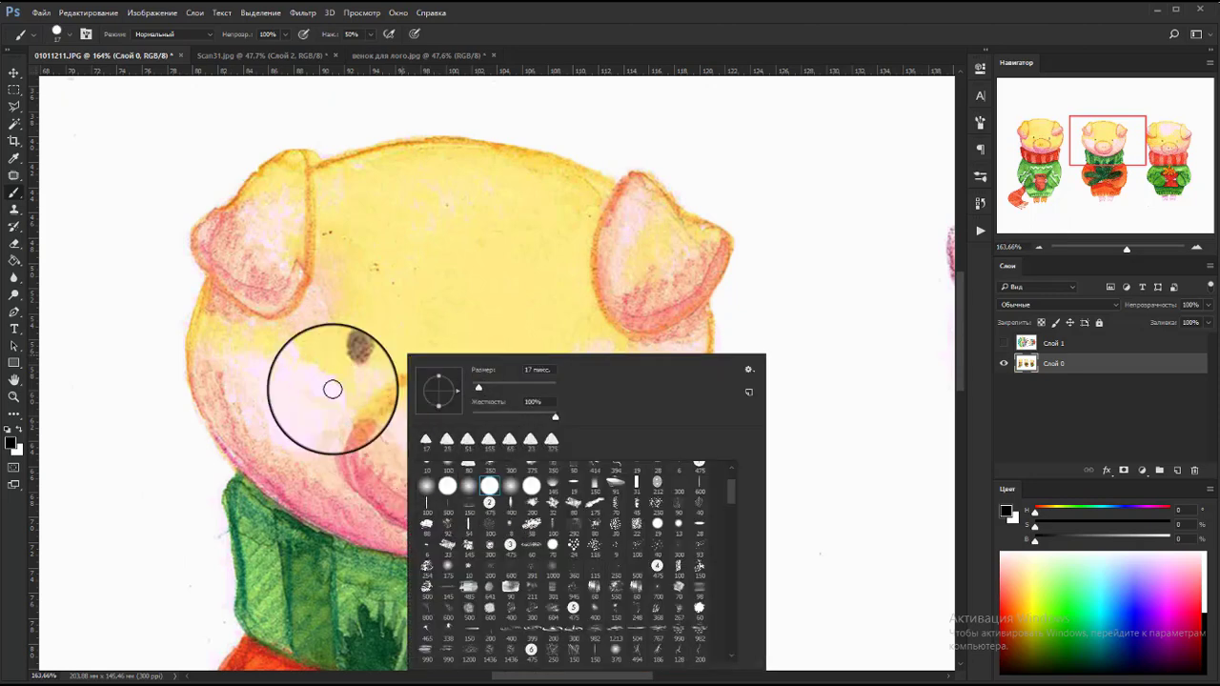
left_click(350, 360)
left_click(350, 360)
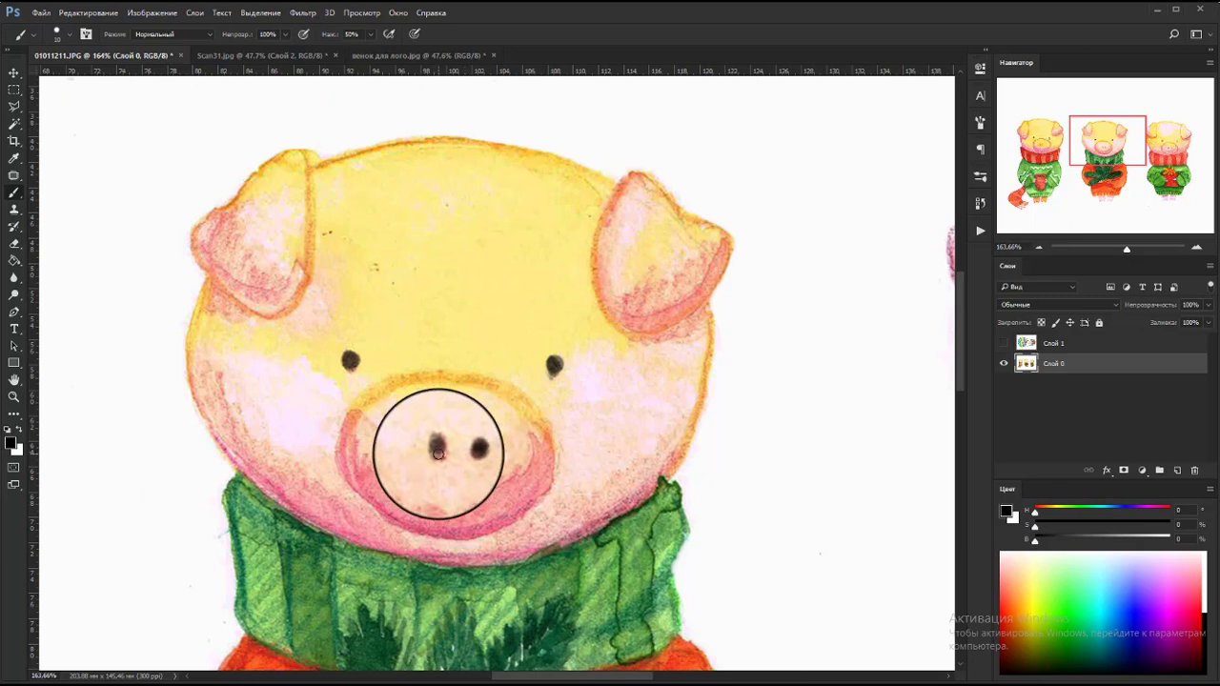
Step: Paint both of the left pig's eyes as solid black dots
scroll(441, 457, "down", 2)
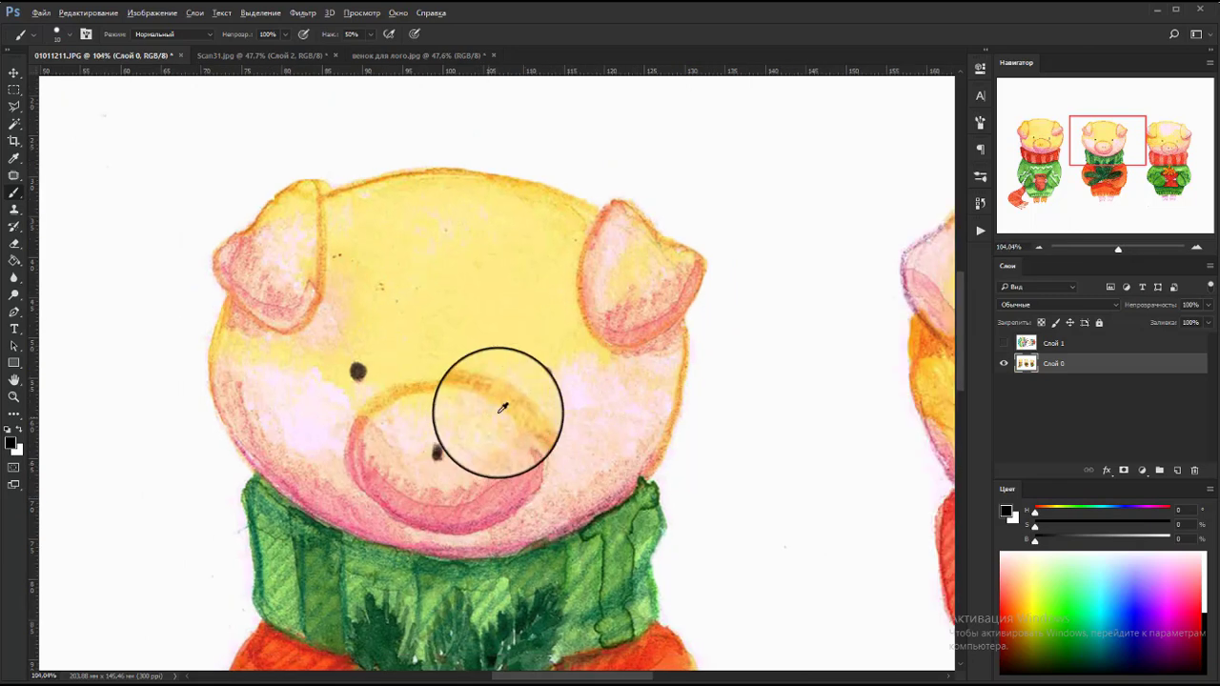
scroll(503, 408, "down", 2)
scroll(456, 472, "up", 3)
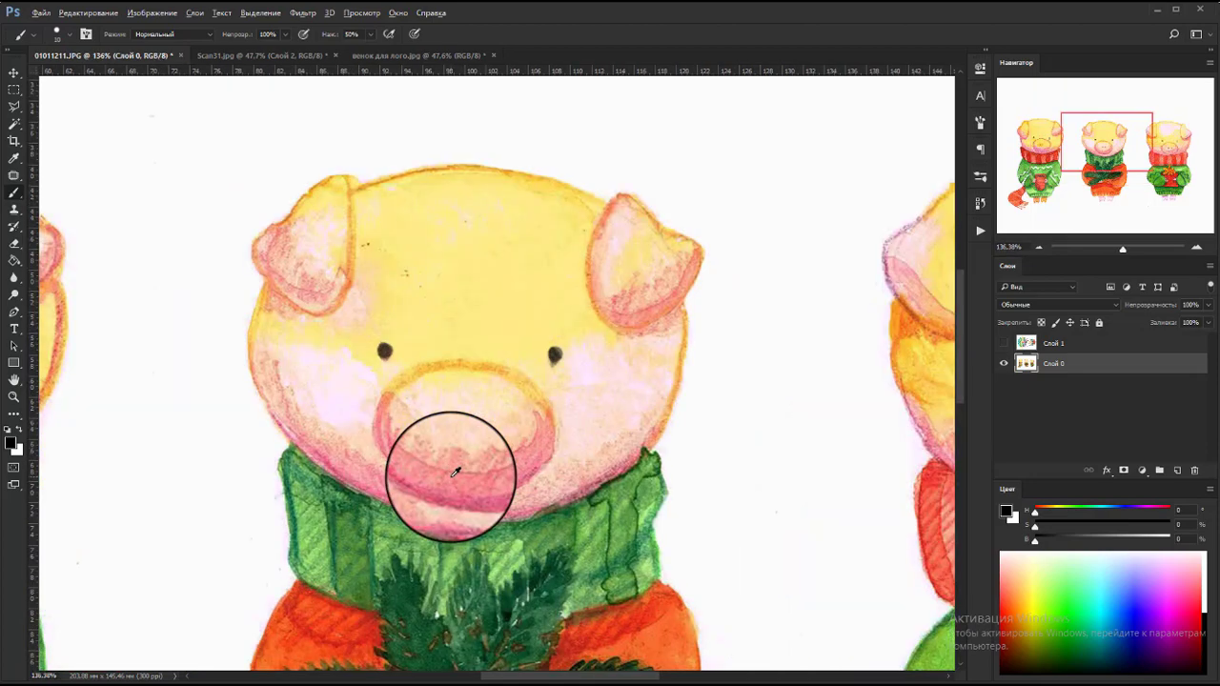
scroll(455, 472, "down", 1)
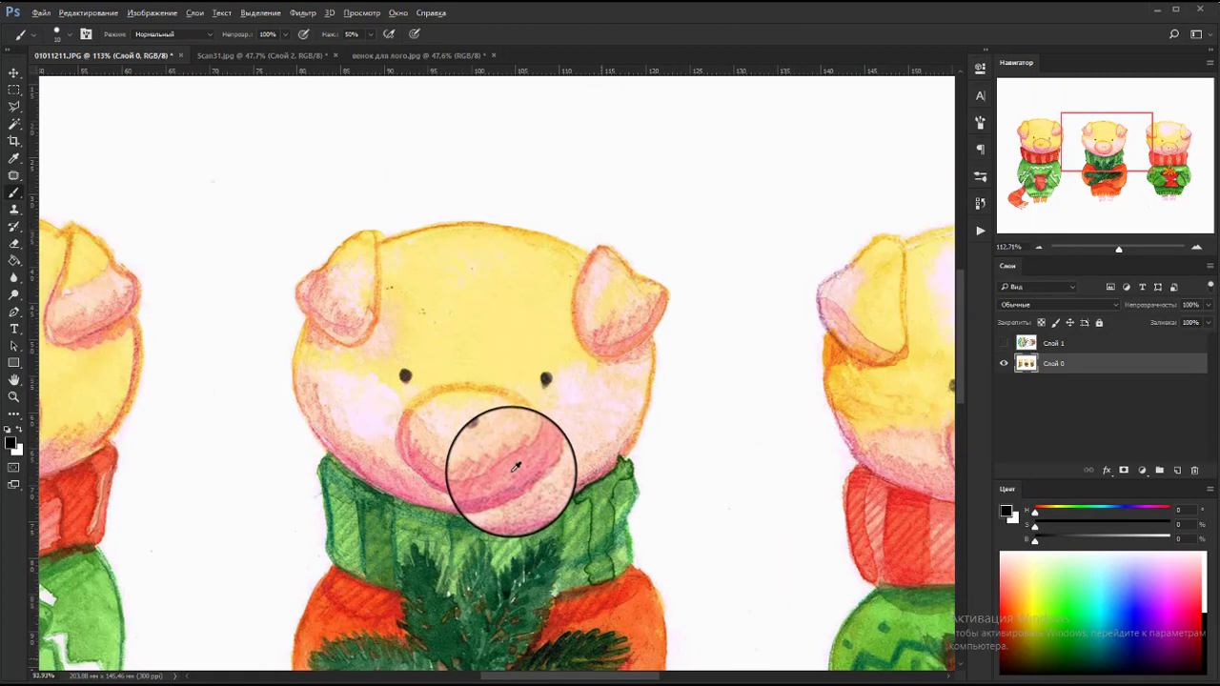
scroll(509, 463, "down", 2)
scroll(114, 412, "up", 2)
scroll(114, 411, "up", 2)
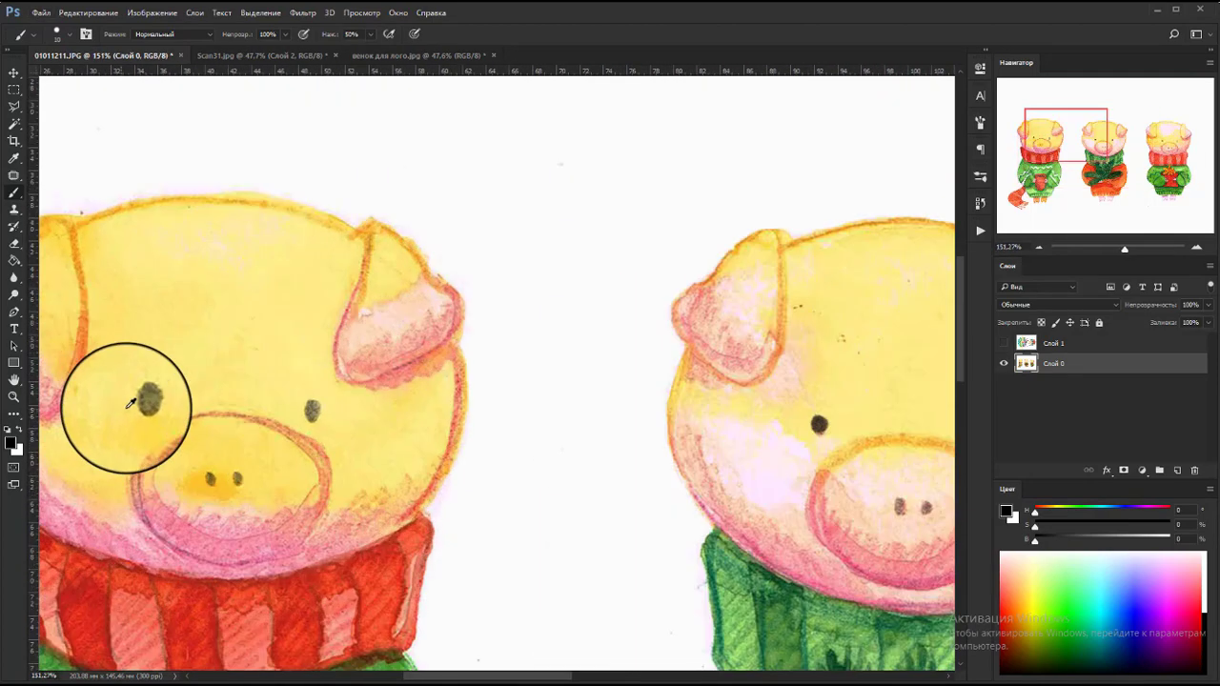
left_click(141, 402)
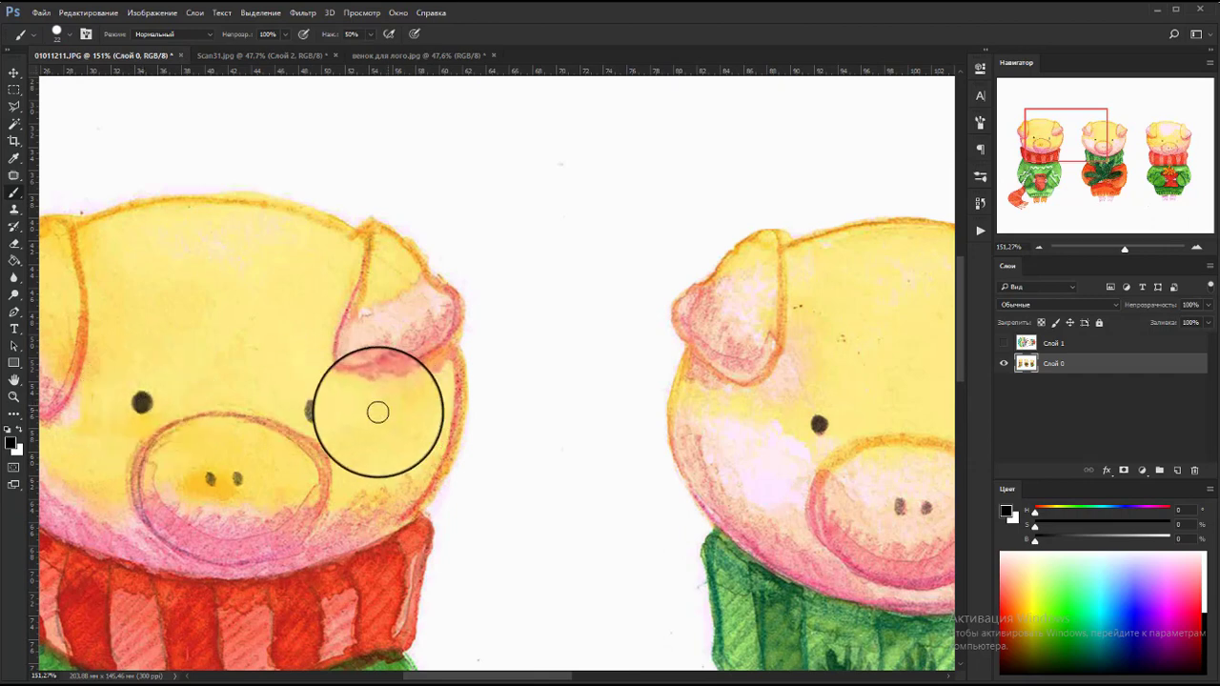
left_click(313, 411)
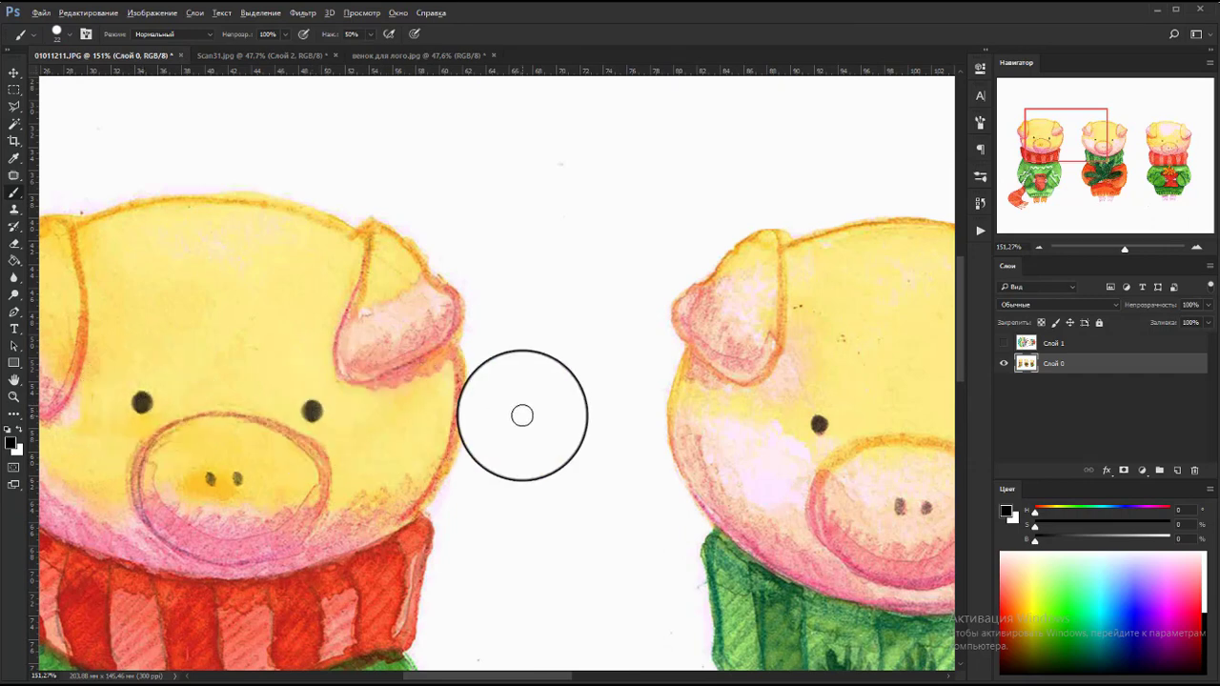
key("x")
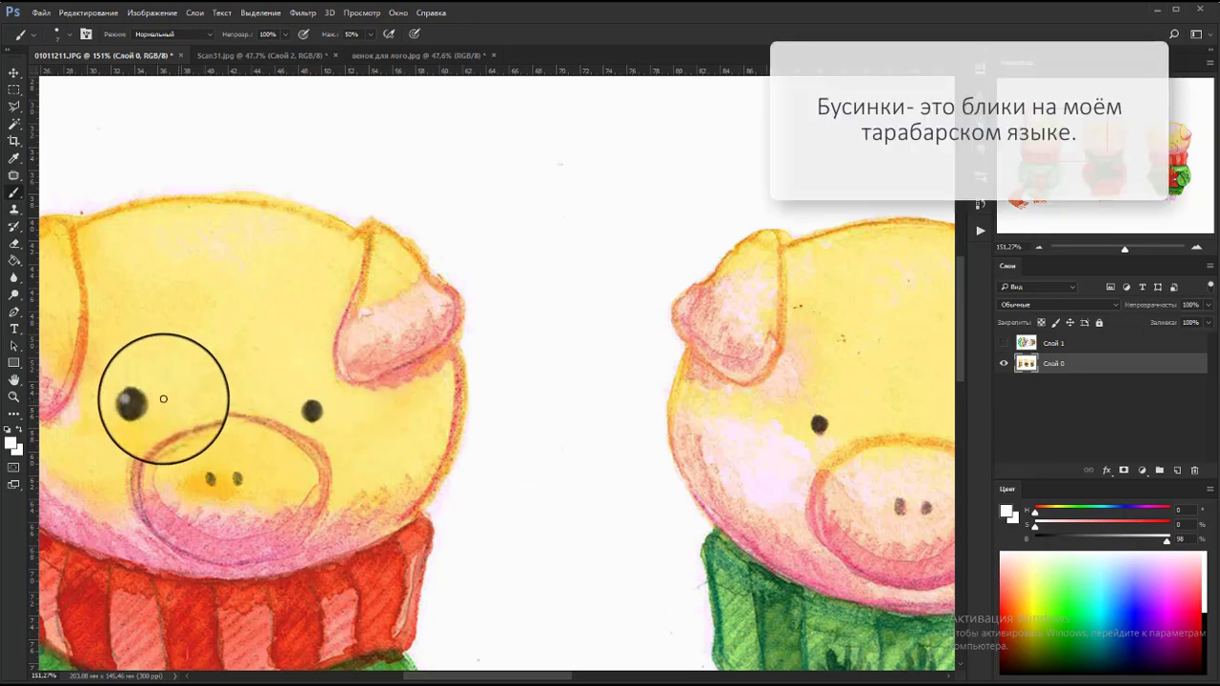
Step: Add a white highlight dot to the left pig's right eye
left_click(310, 408)
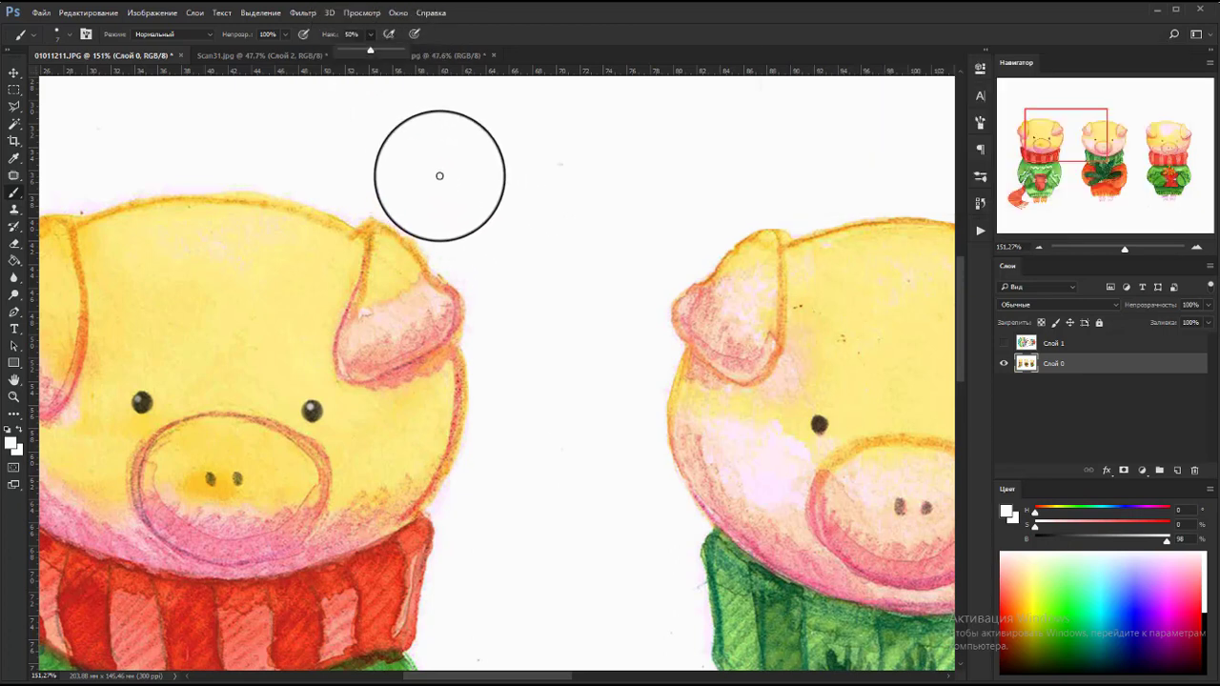
left_click(14, 72)
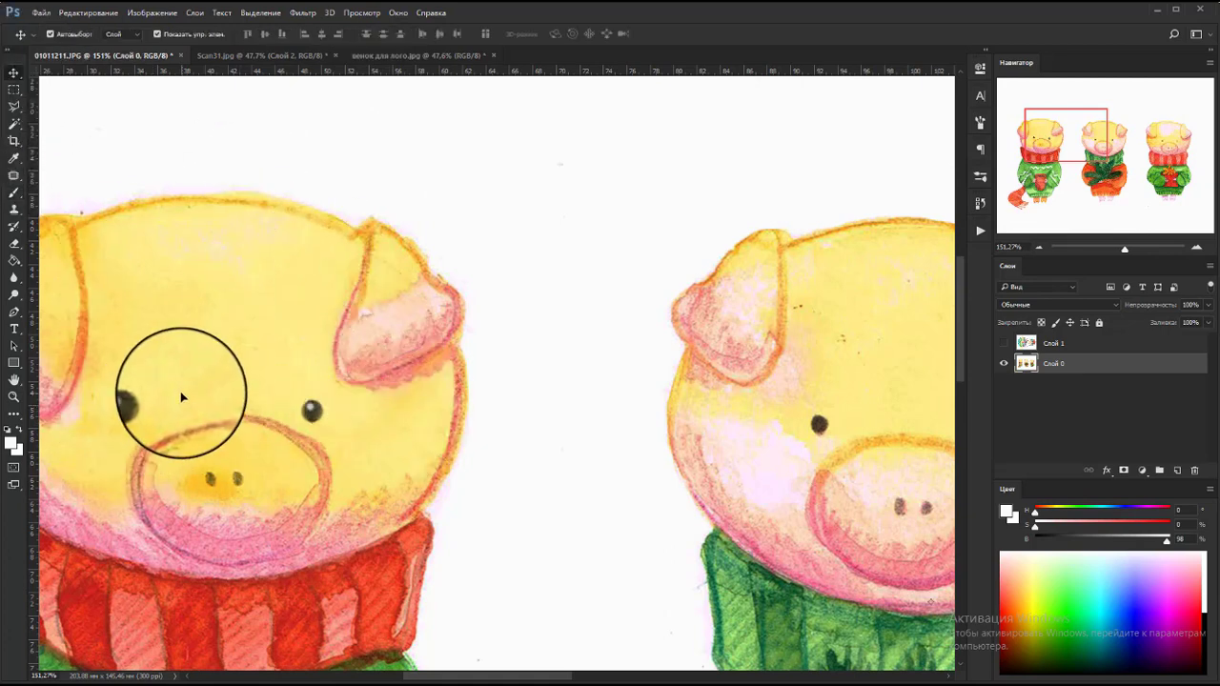
key("b")
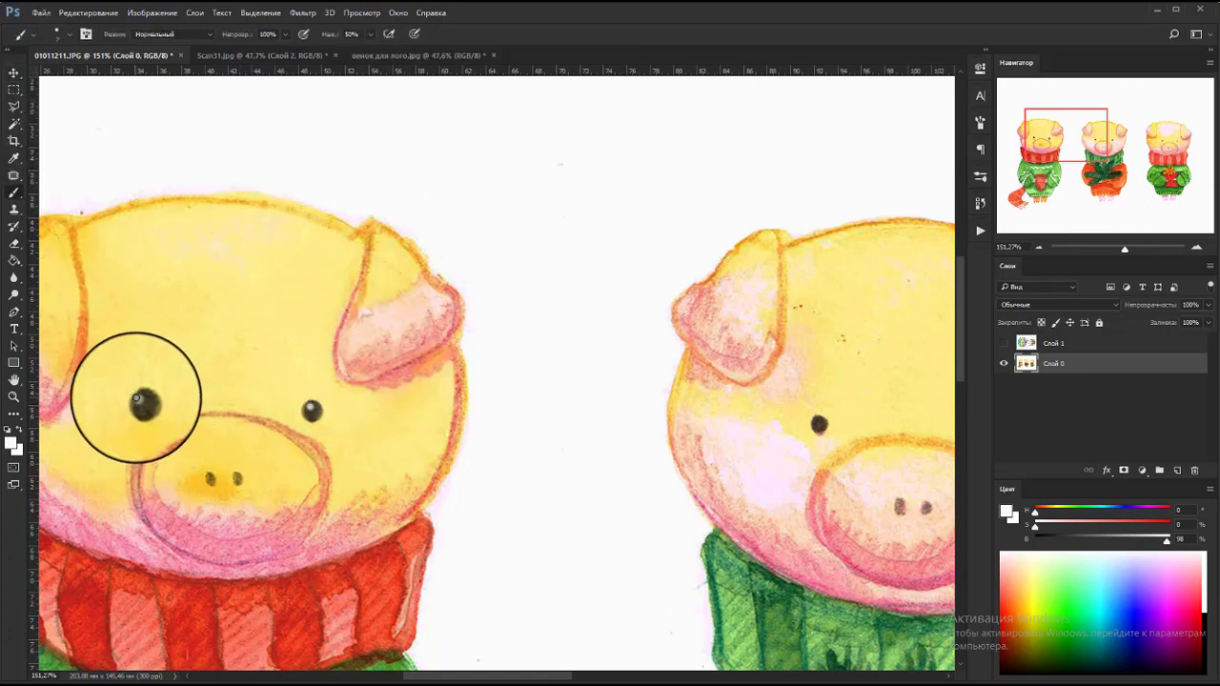
scroll(105, 391, "down", 2)
scroll(143, 343, "down", 2)
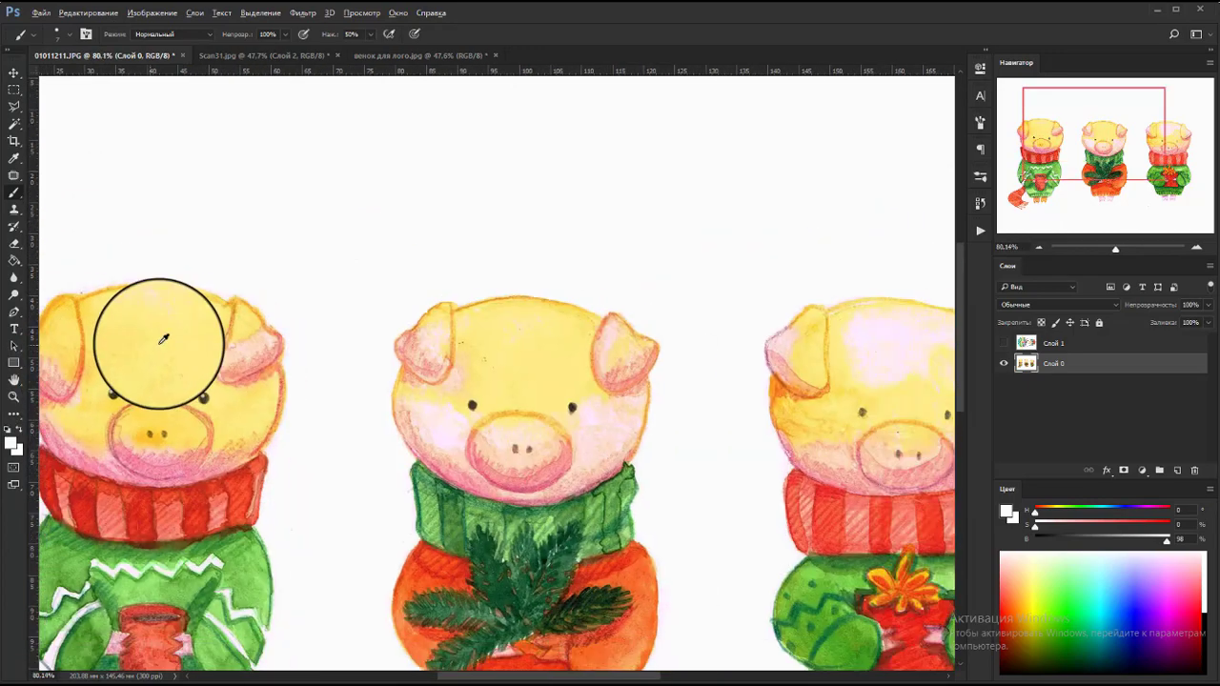
scroll(218, 324, "down", 2)
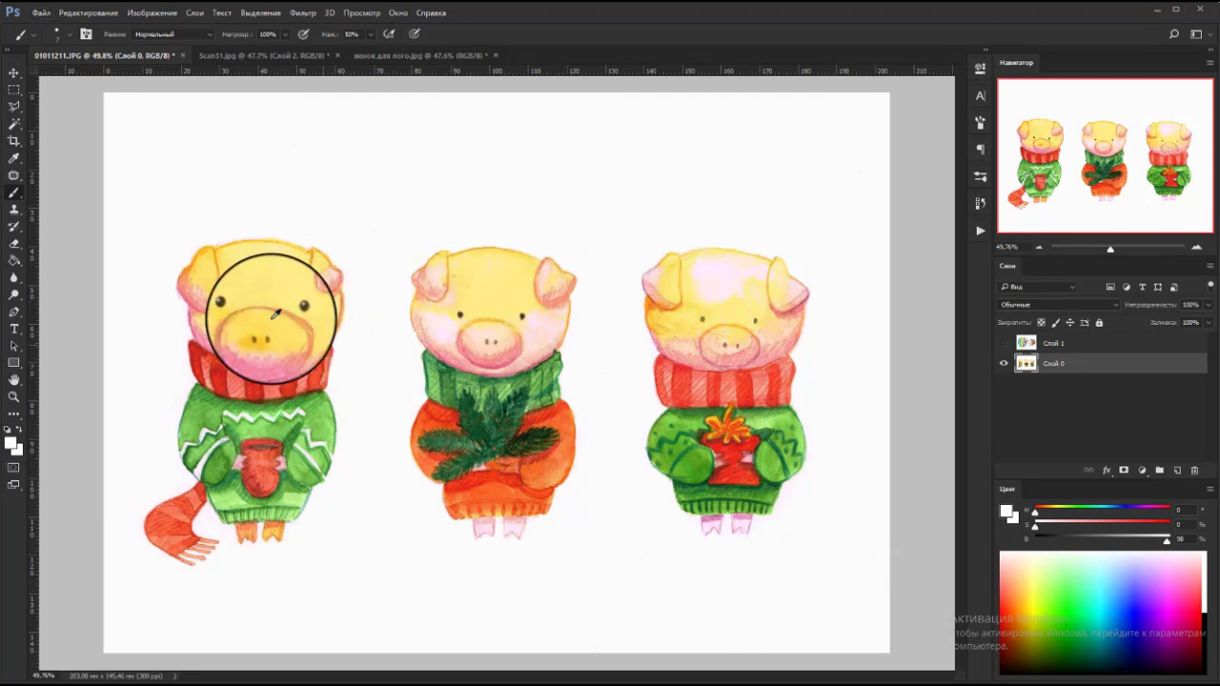
scroll(255, 281, "up", 2)
Step: Whiten around the left pig's feet, undoing strokes over the scarf tip, foot and sweater
key("ctrl+z")
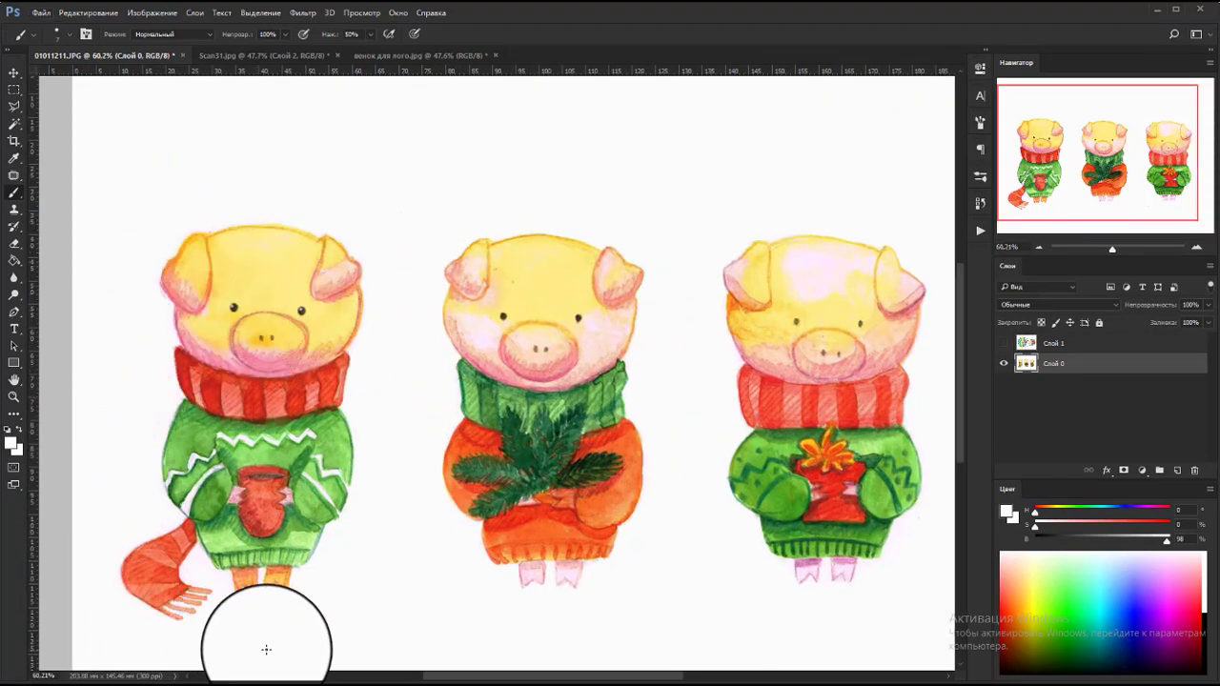
scroll(288, 598, "up", 5)
scroll(282, 576, "up", 5)
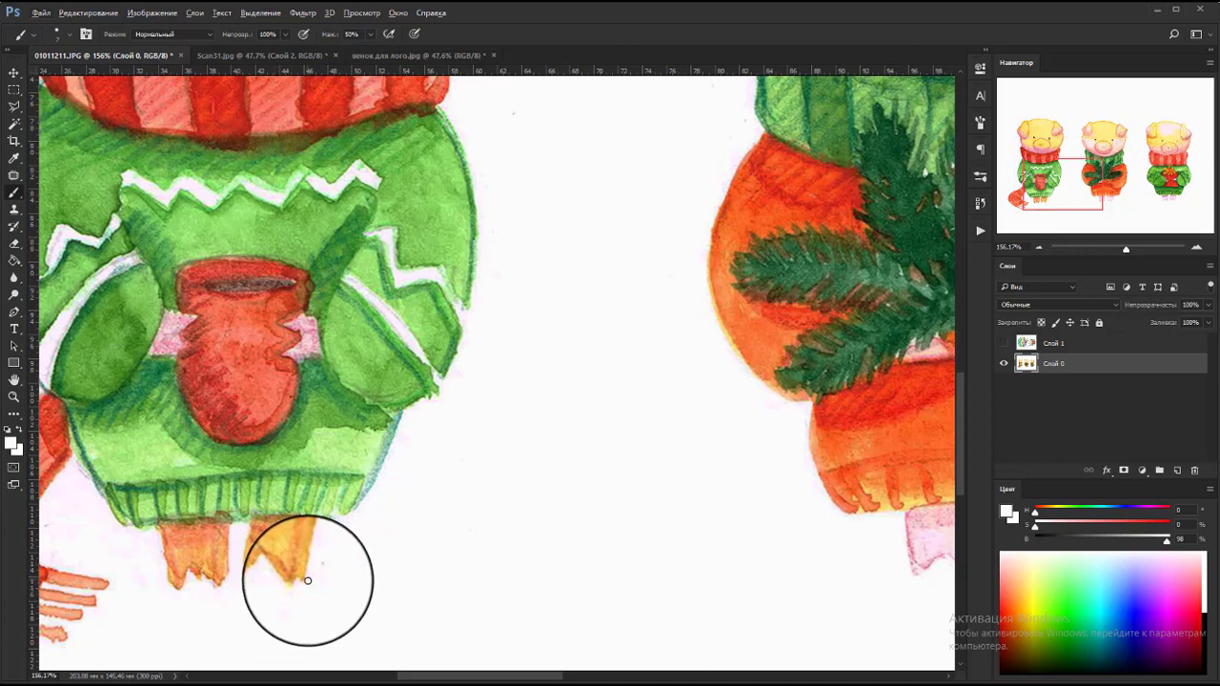
key("ctrl+z")
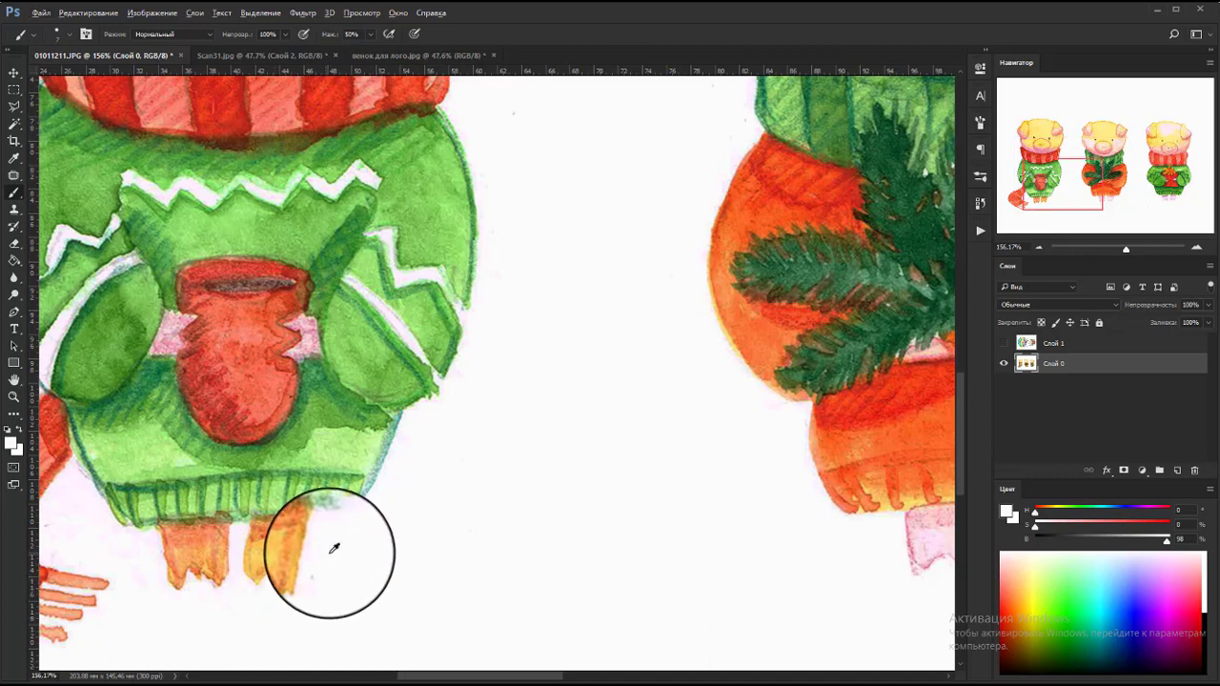
mouse_move(327, 558)
left_mouse_down()
mouse_move(324, 540)
mouse_move(378, 512)
mouse_move(371, 563)
mouse_move(408, 416)
mouse_move(402, 487)
left_mouse_up()
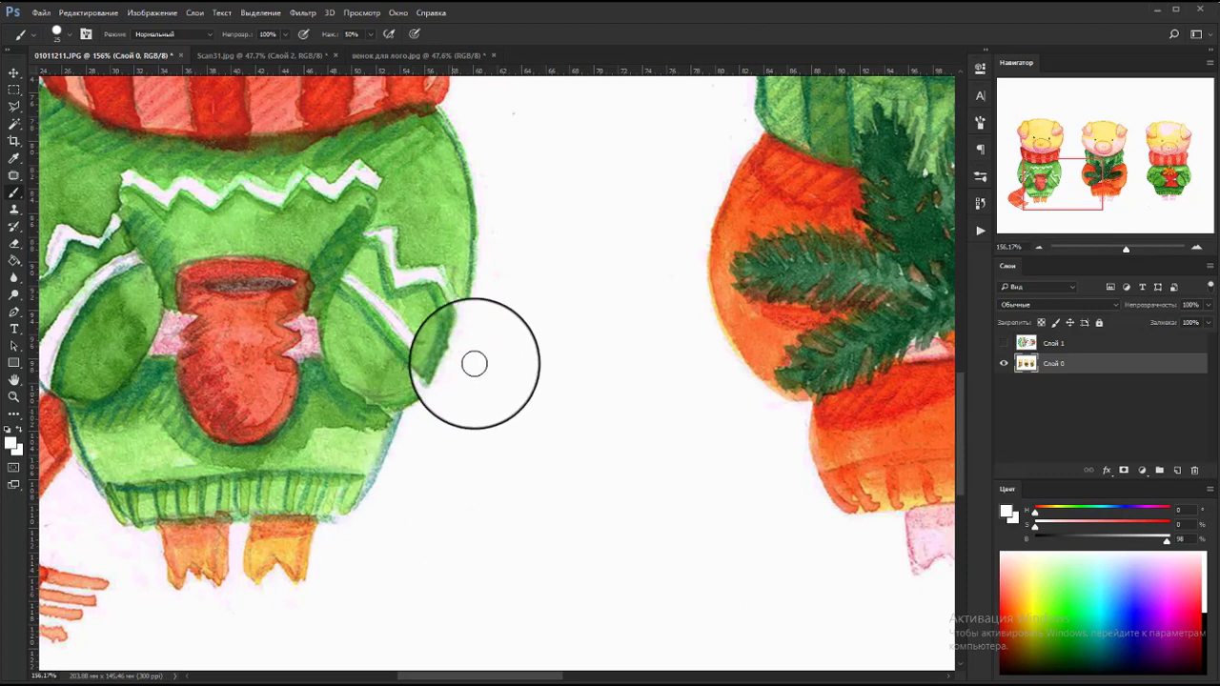
key("ctrl+z")
key("ctrl+z")
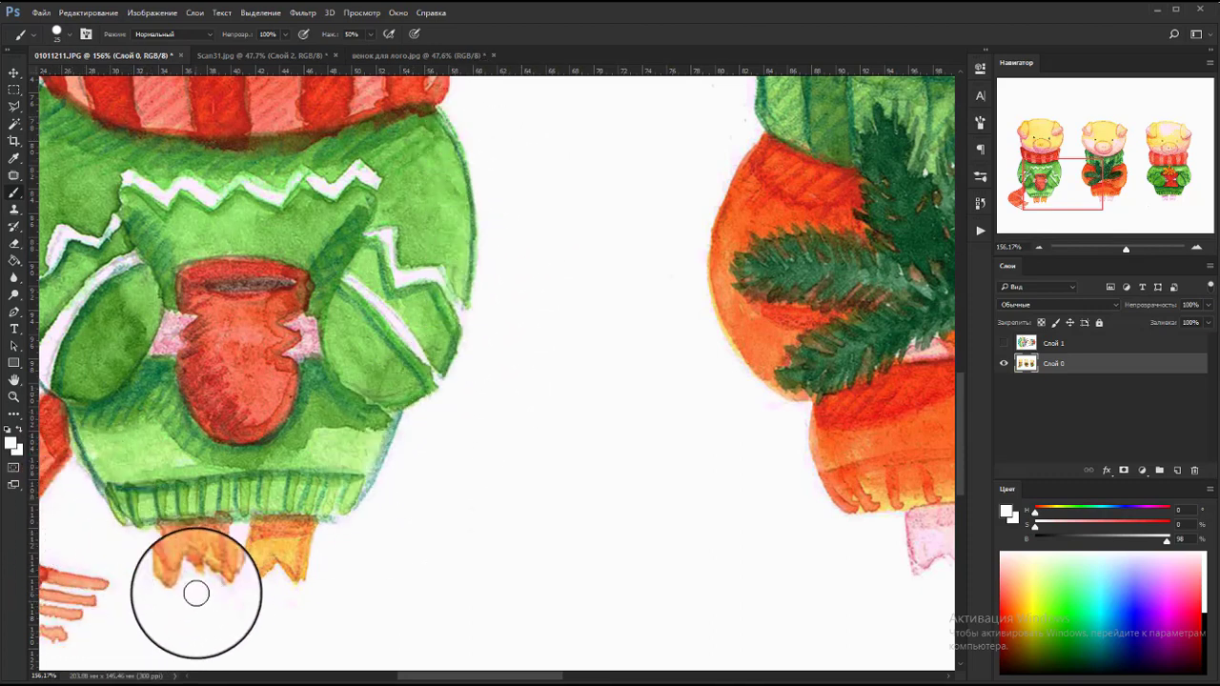
scroll(333, 584, "down", 3)
scroll(332, 583, "up", 2)
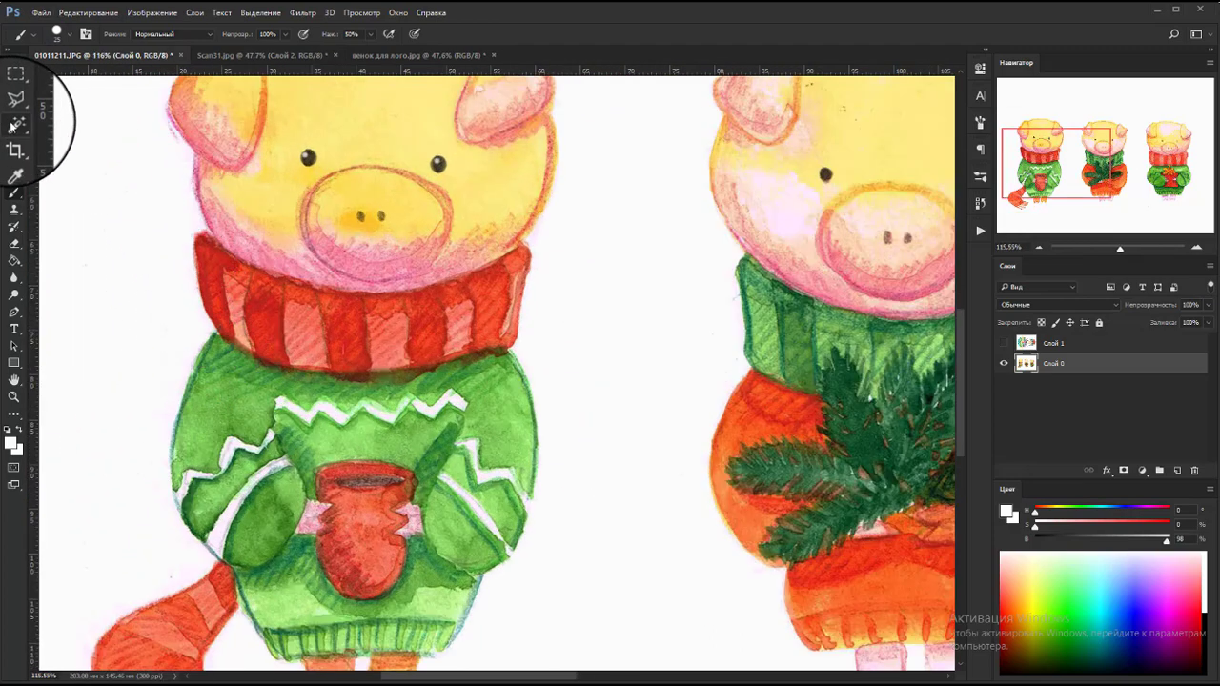
left_click(16, 124)
Step: Fit the canvas, then zoom to about 116% on the left pig's head
key("ctrl+0")
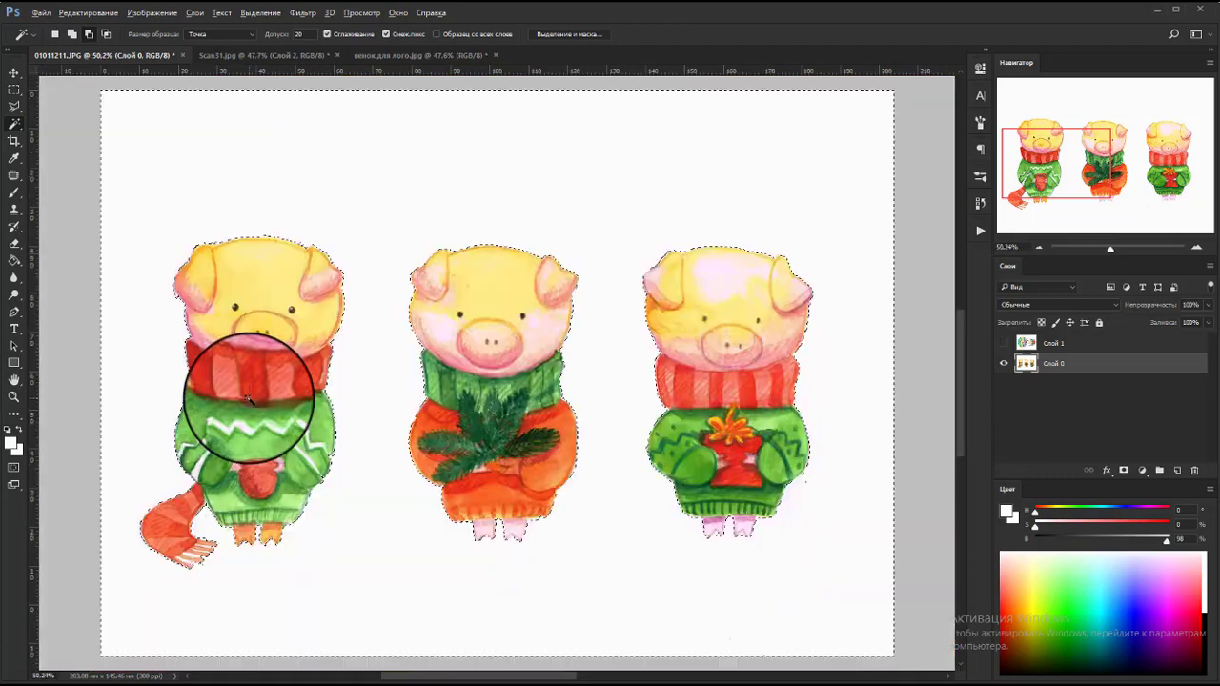
scroll(353, 436, "down", 1)
scroll(395, 414, "up", 1)
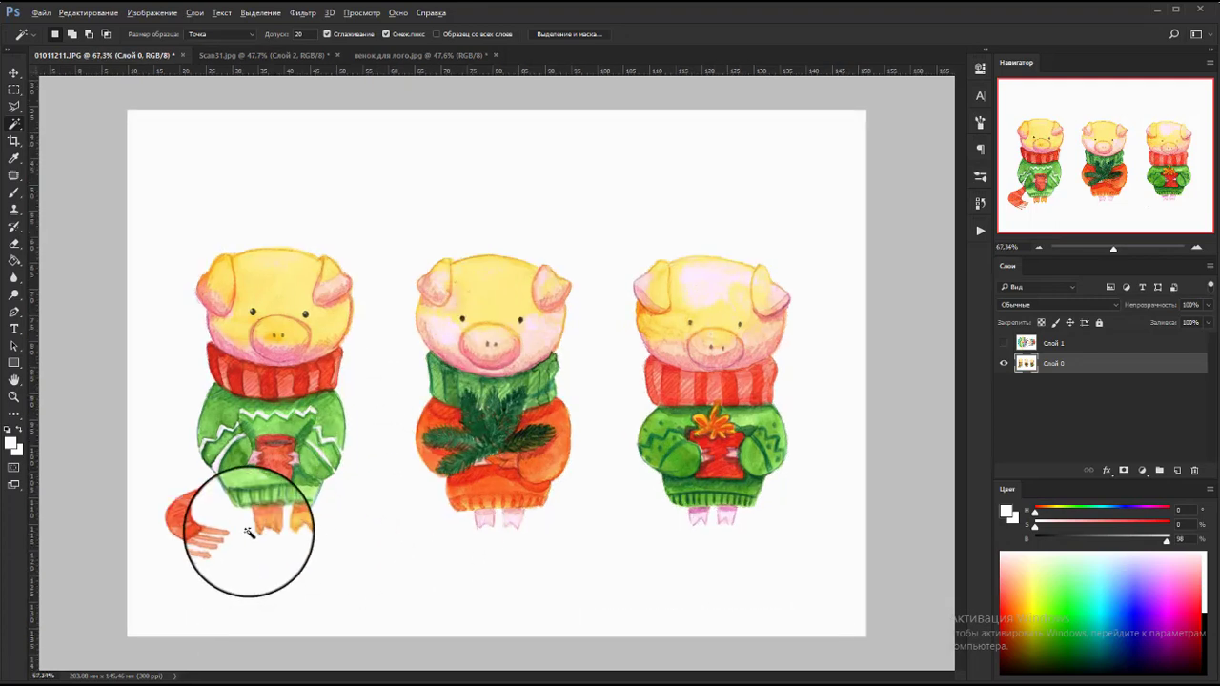
scroll(231, 517, "up", 5)
scroll(208, 205, "up", 1)
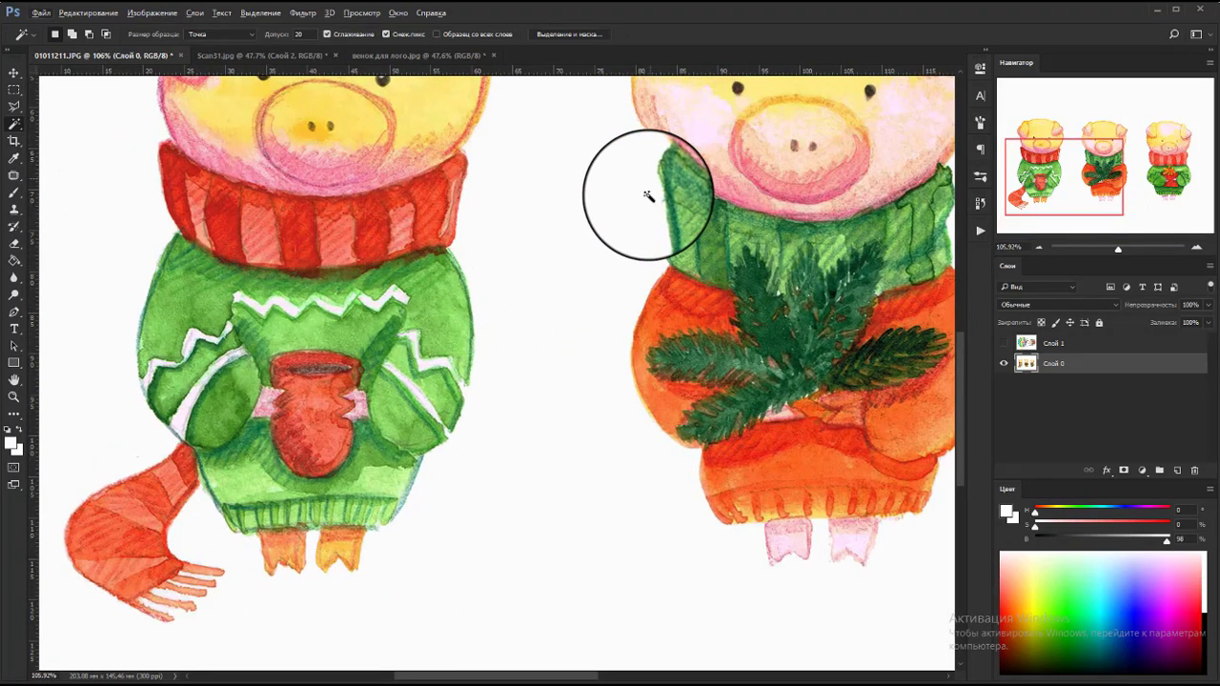
scroll(557, 532, "down", 3)
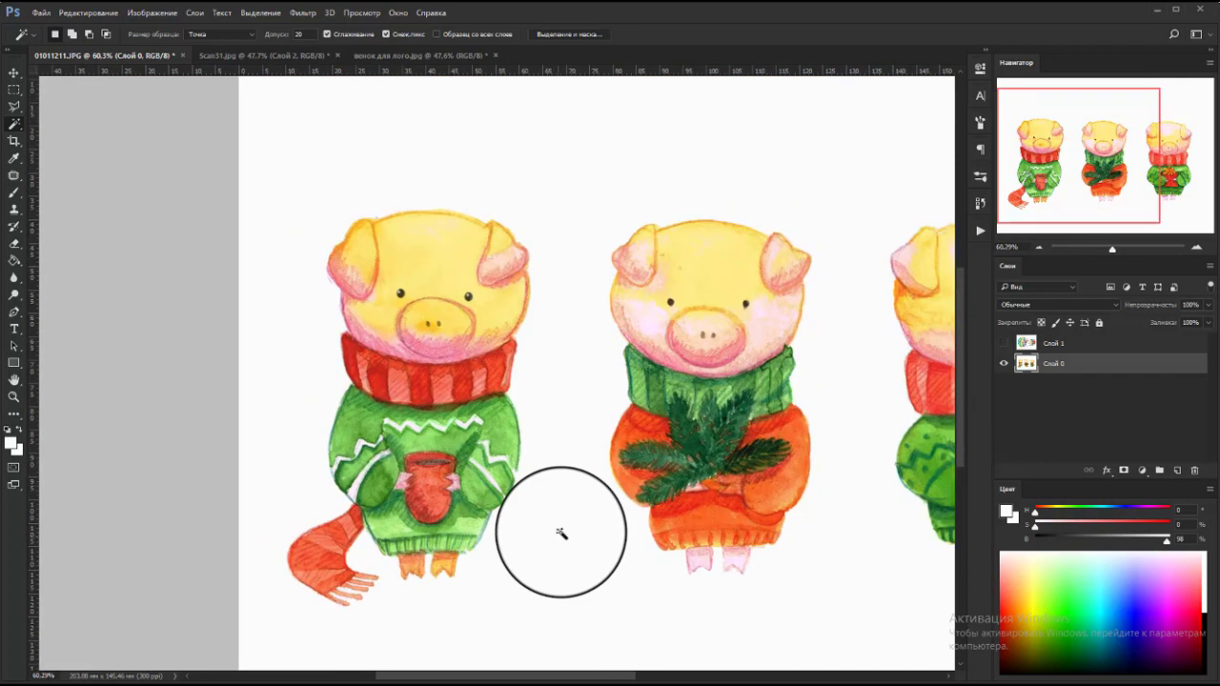
scroll(305, 300, "down", 1)
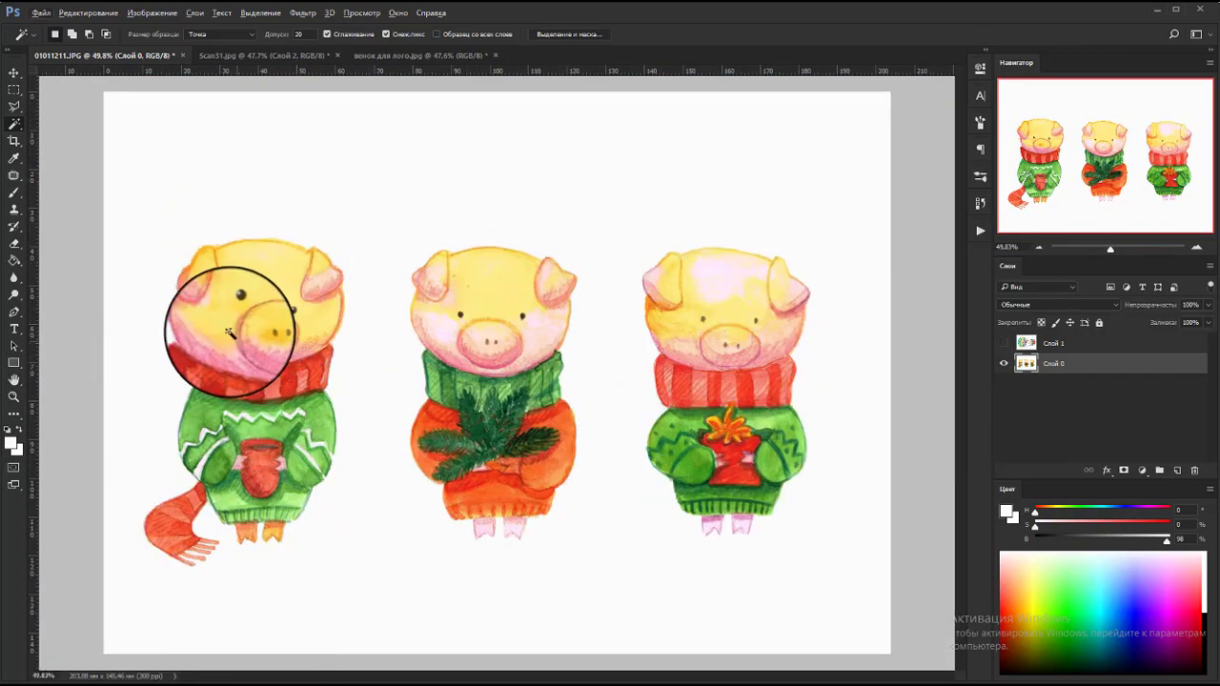
scroll(202, 307, "up", 3)
scroll(202, 307, "up", 1)
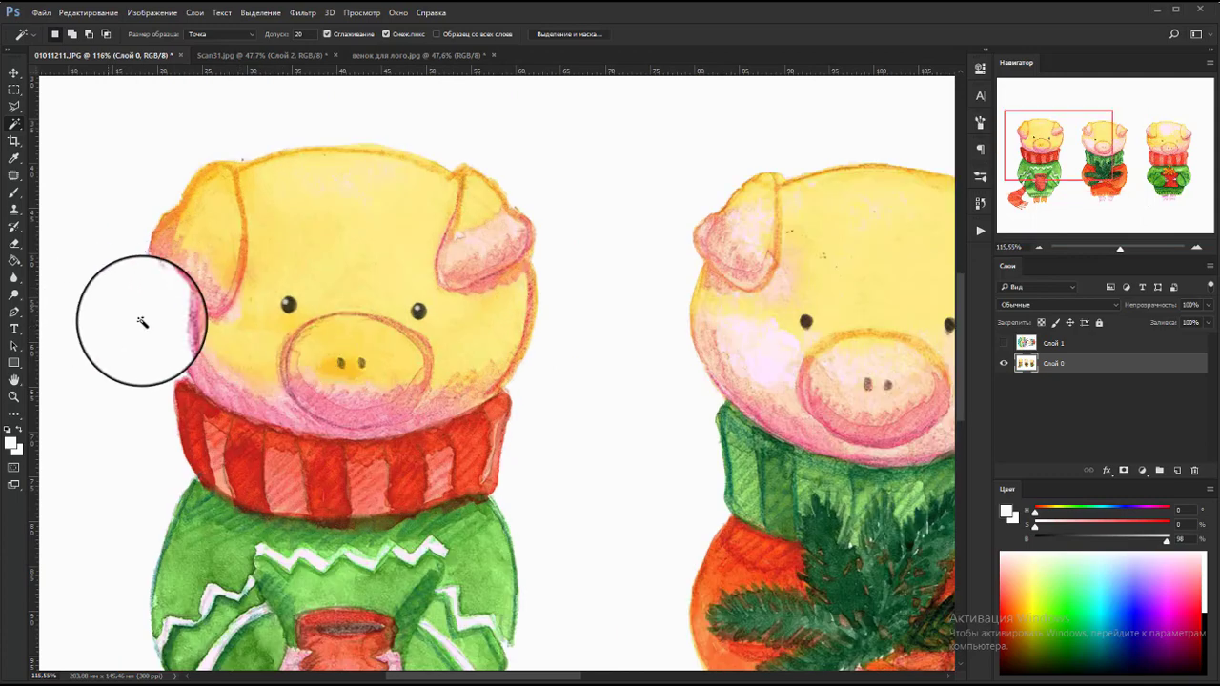
Step: Set up the Brush with a pink foreground and a soft round tip sized for cheeks
left_click(12, 195)
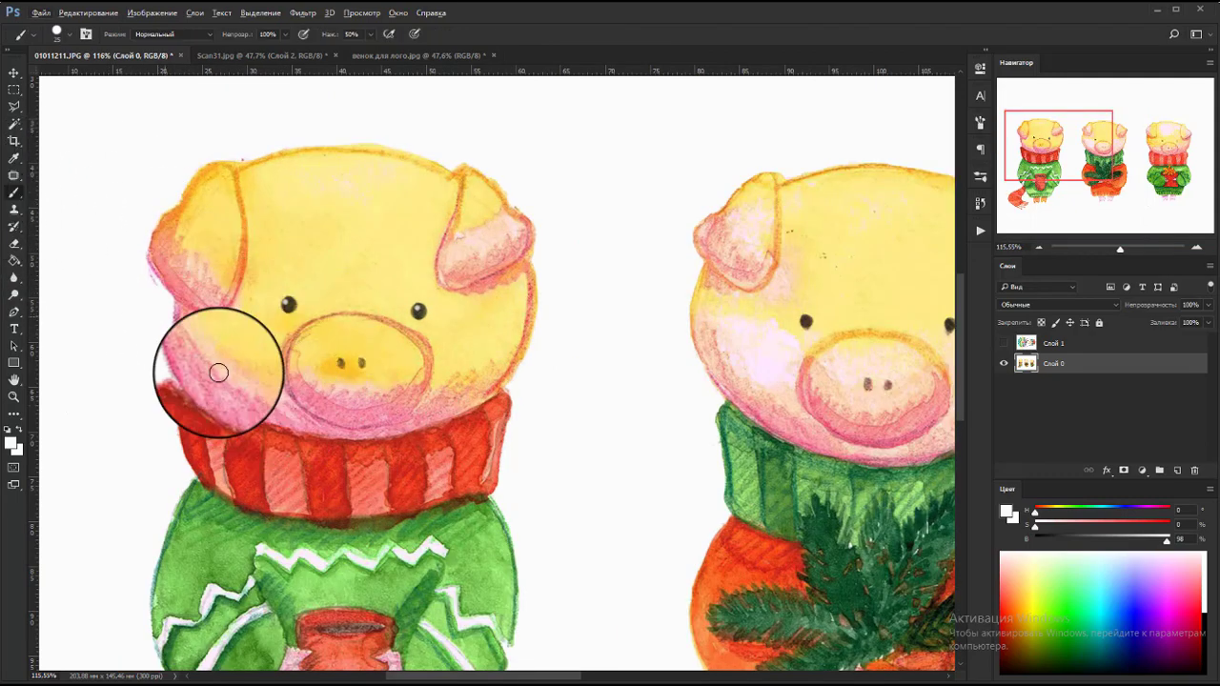
left_click(314, 381, "alt")
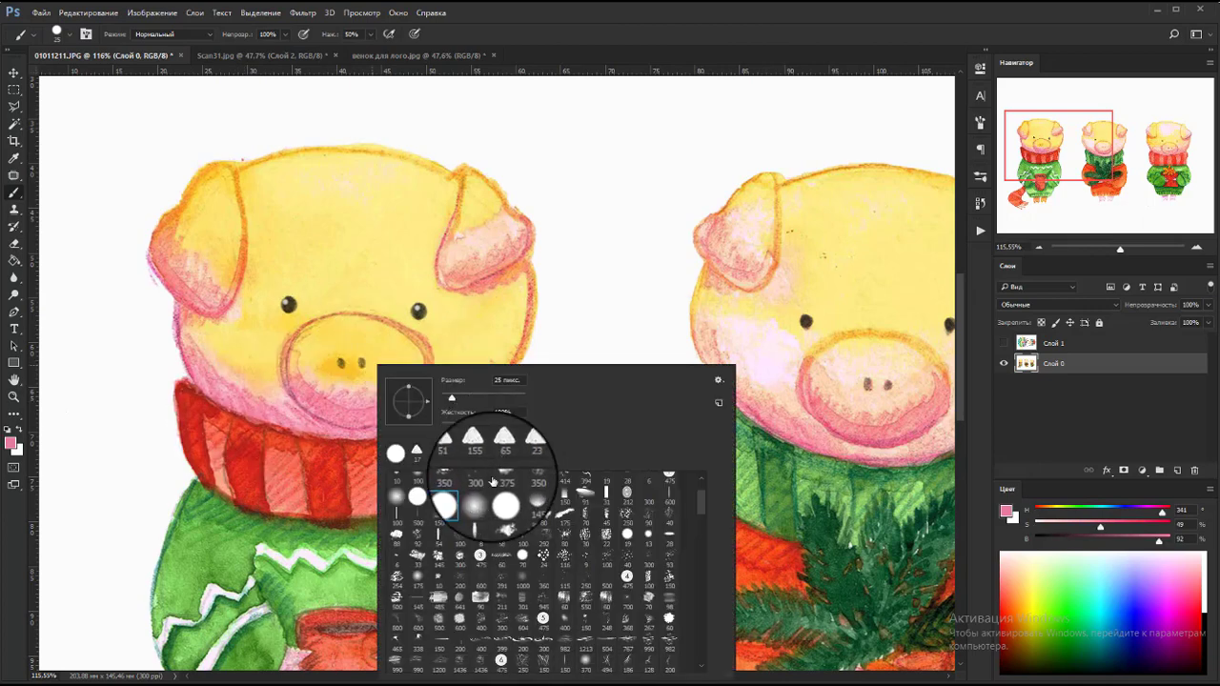
left_click(479, 496)
right_click(469, 331, "alt")
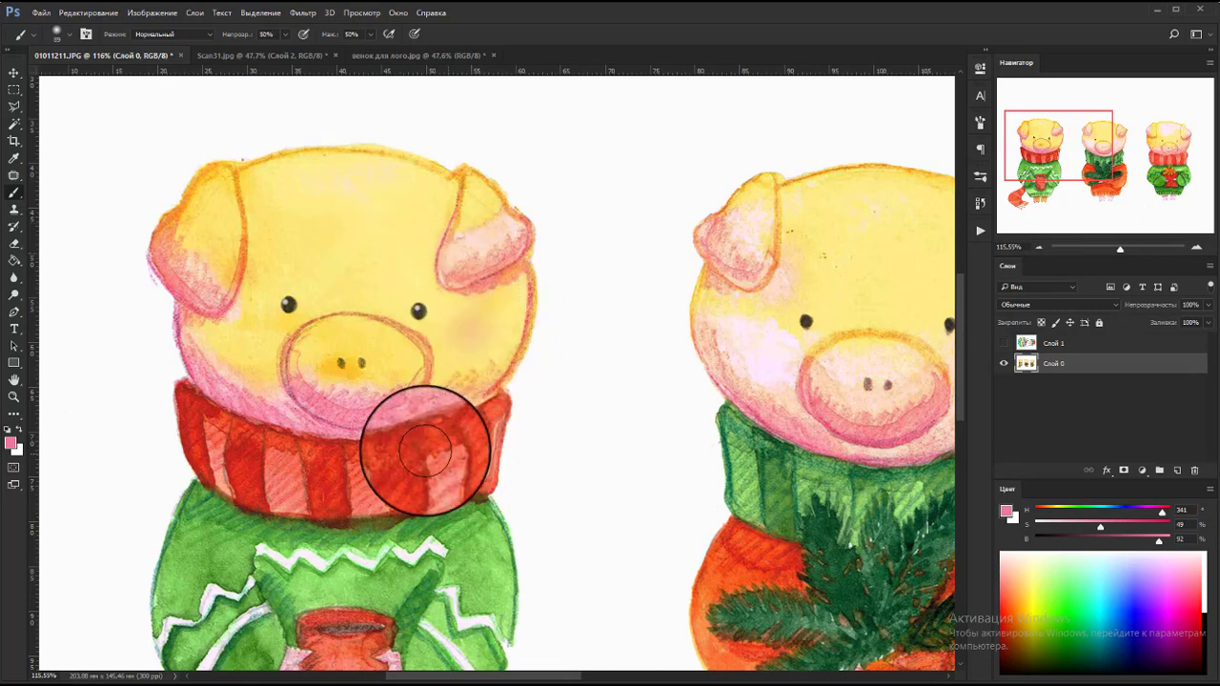
right_click(468, 334, "alt")
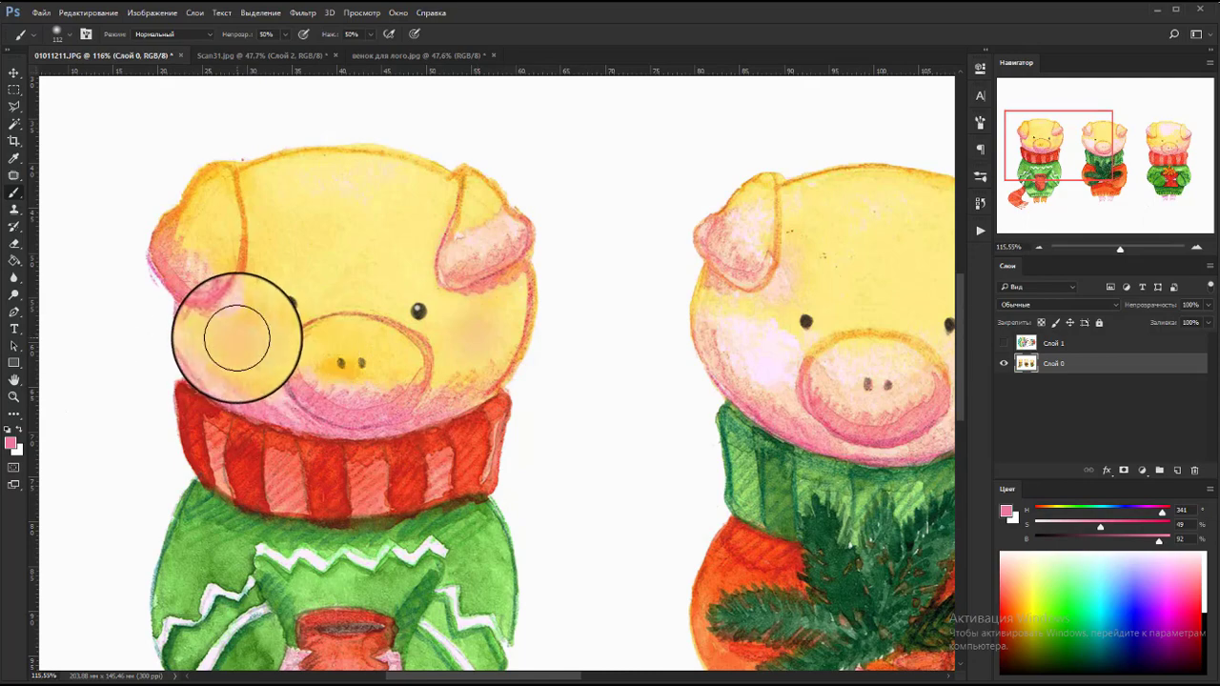
Step: Zoom in on the middle pig's face and paint soft pink around its left eye
scroll(150, 572, "down", 3)
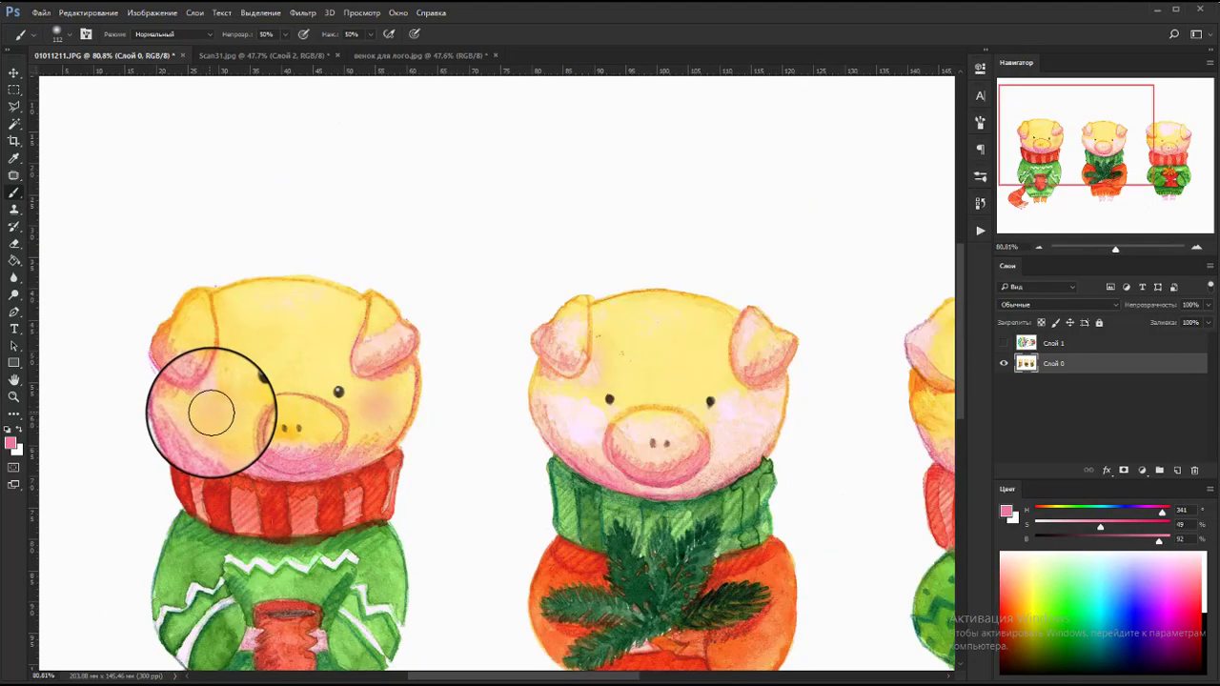
scroll(65, 503, "down", 2)
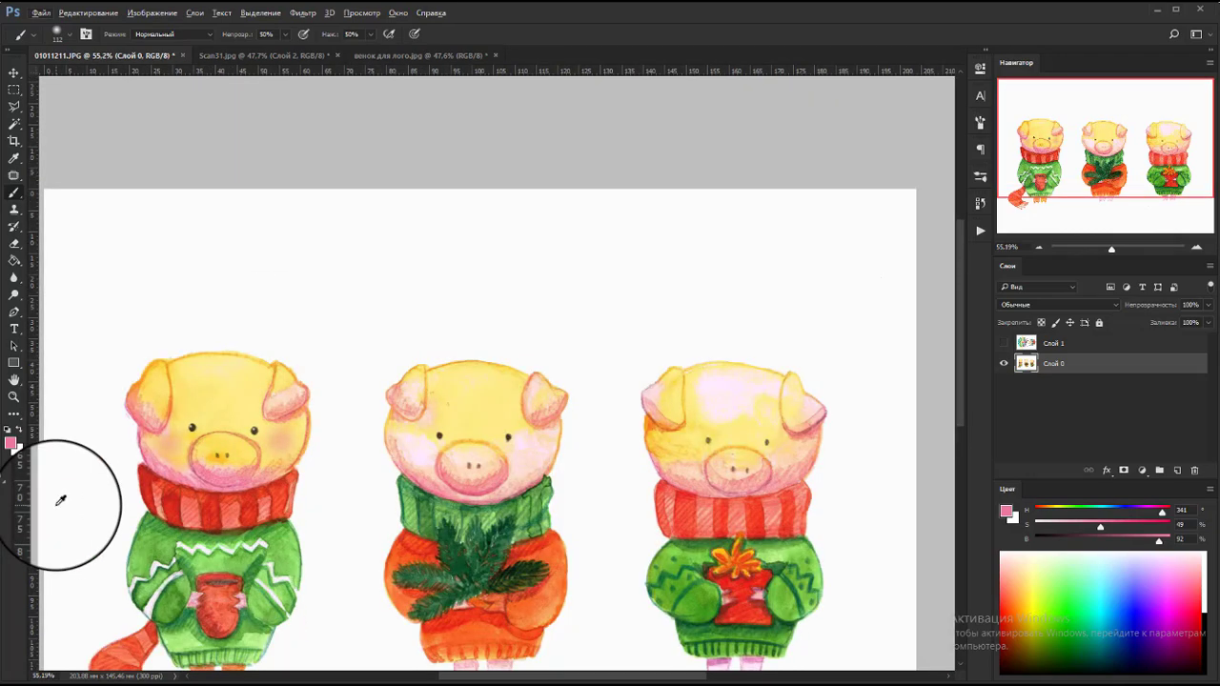
scroll(269, 249, "down", 1)
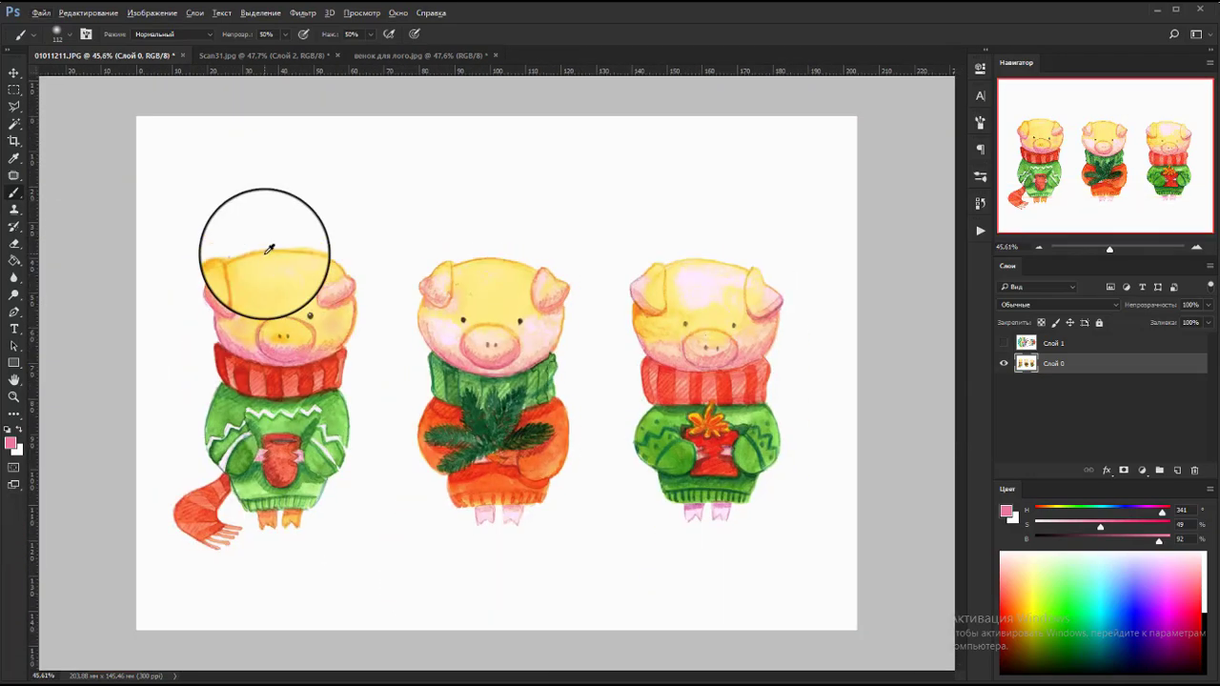
scroll(377, 288, "up", 2)
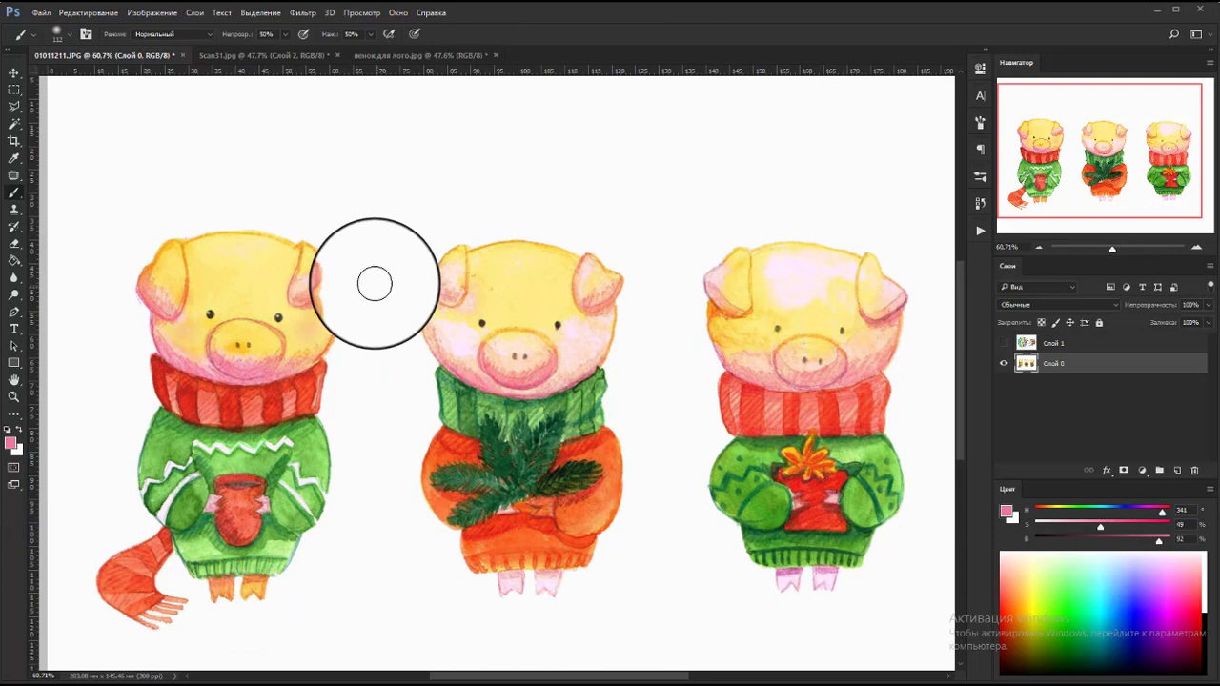
scroll(453, 294, "up", 2)
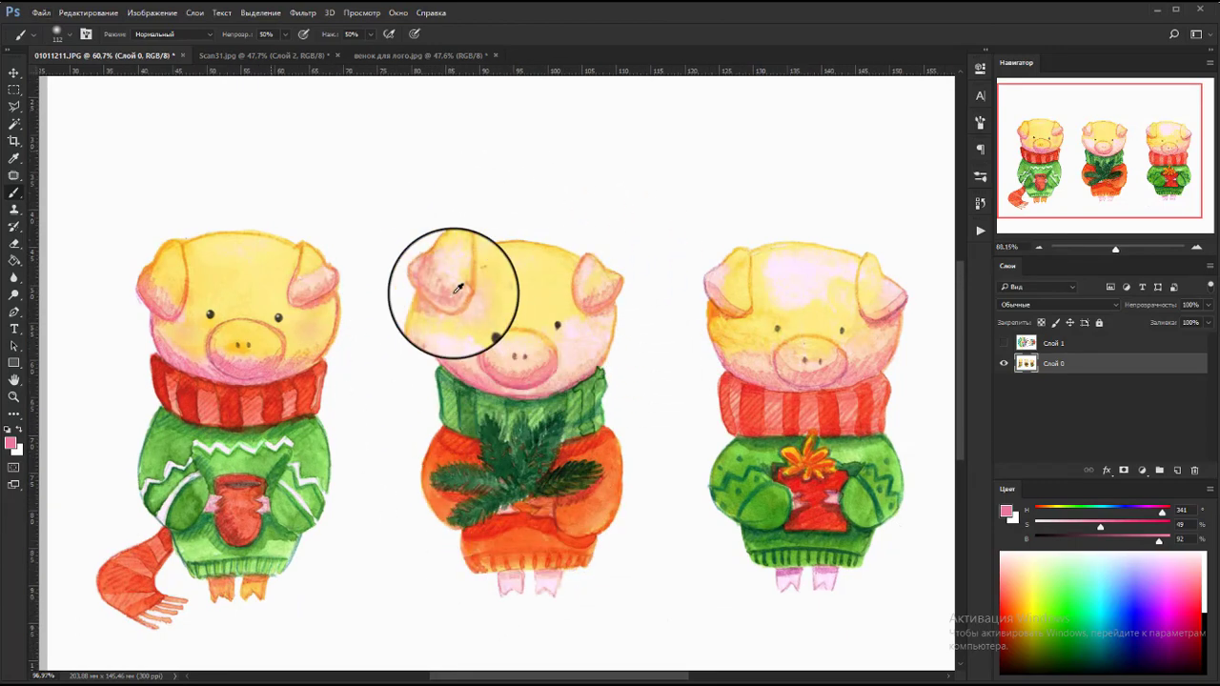
scroll(458, 289, "up", 1)
scroll(468, 267, "up", 1)
scroll(504, 280, "up", 1)
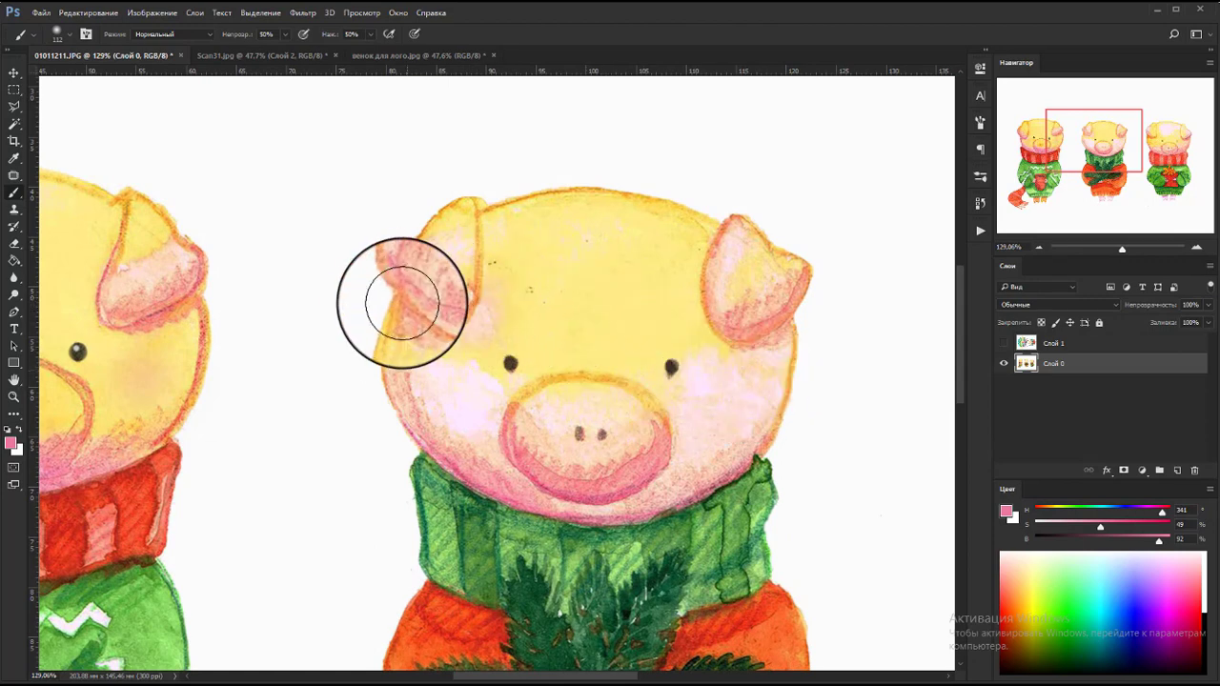
scroll(533, 279, "up", 1)
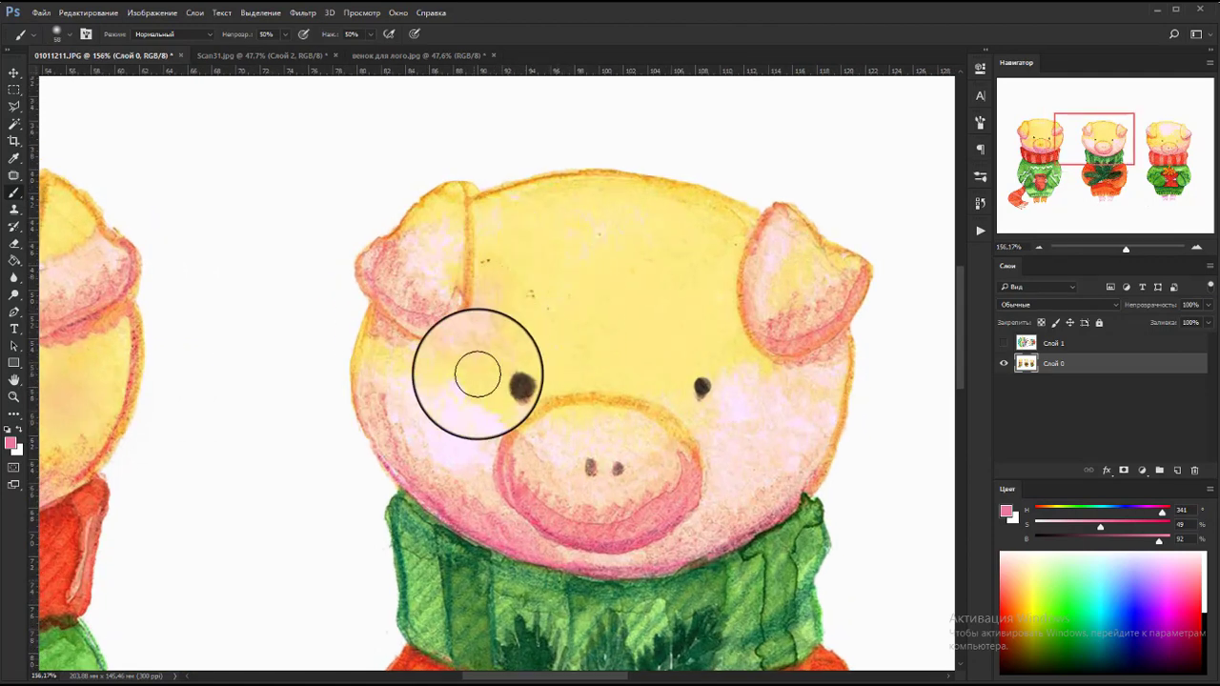
left_click_drag(477, 373, 495, 290)
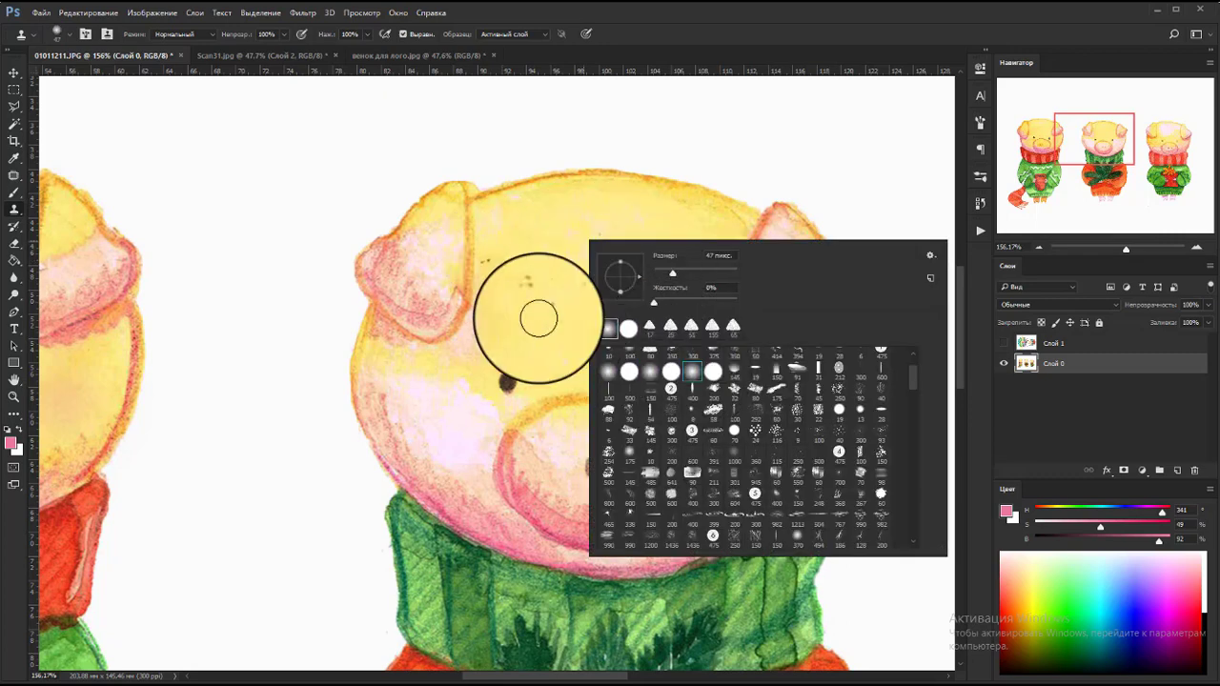
Step: Clone clean forehead colour over the middle pig's dark specks, resizing the clone brush
left_click(506, 272)
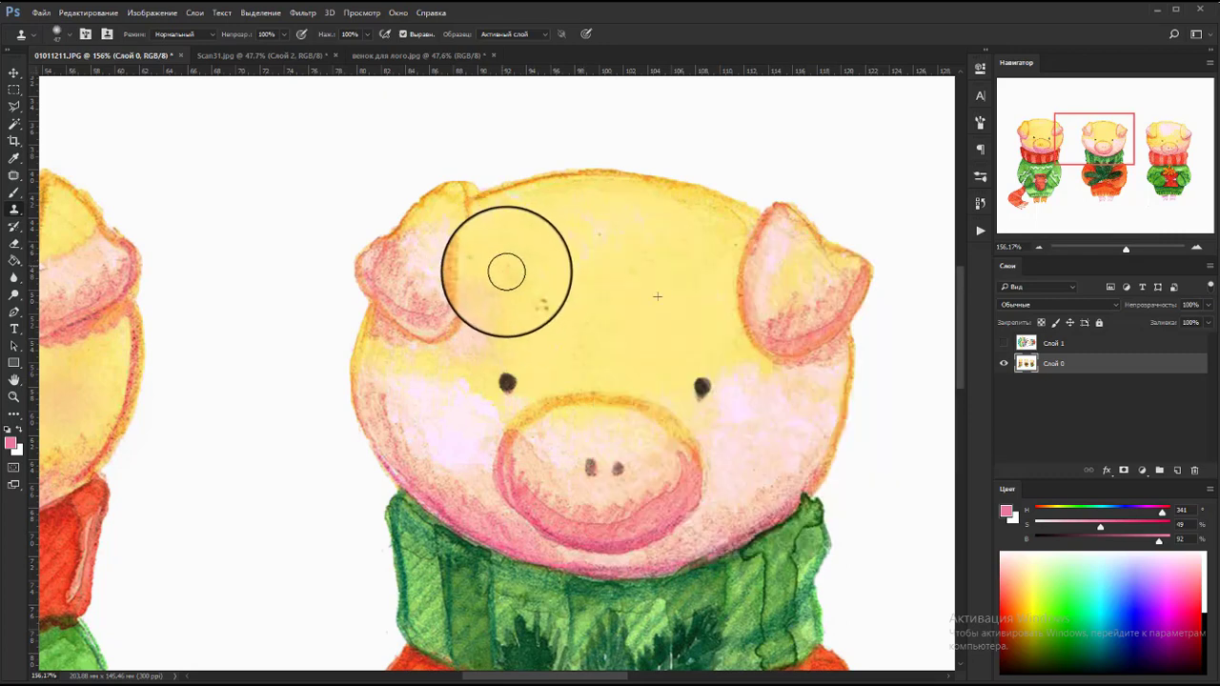
left_click_drag(535, 308, 547, 332)
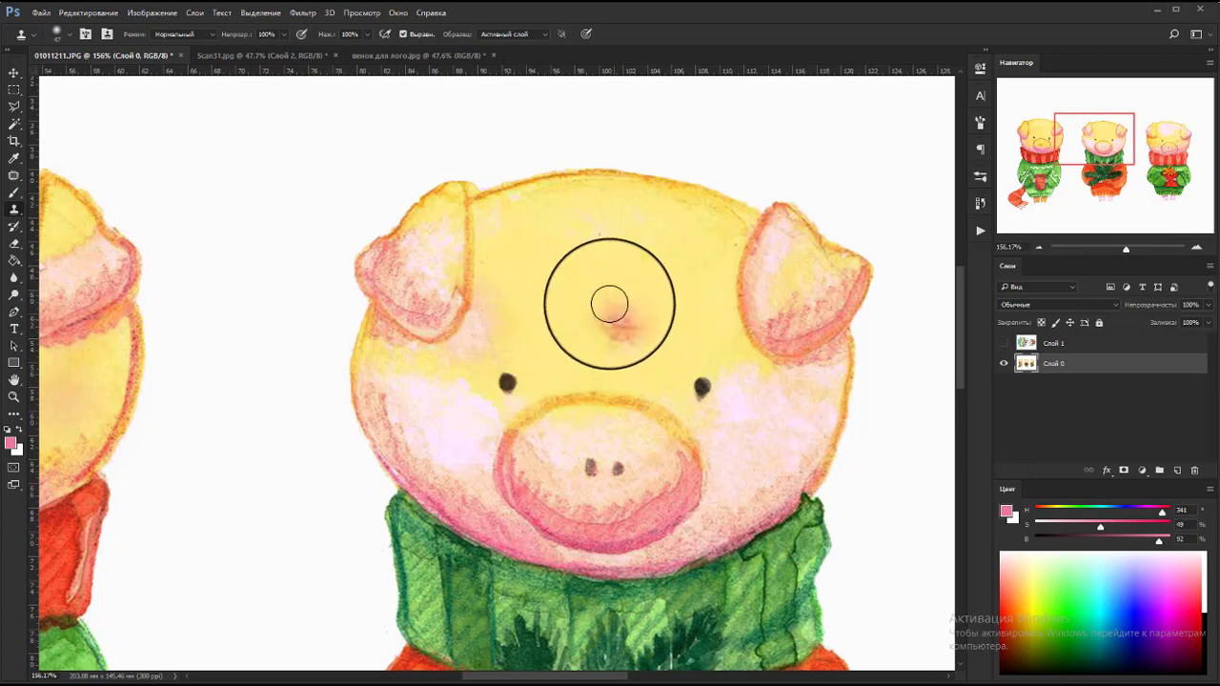
right_click(631, 283, "alt")
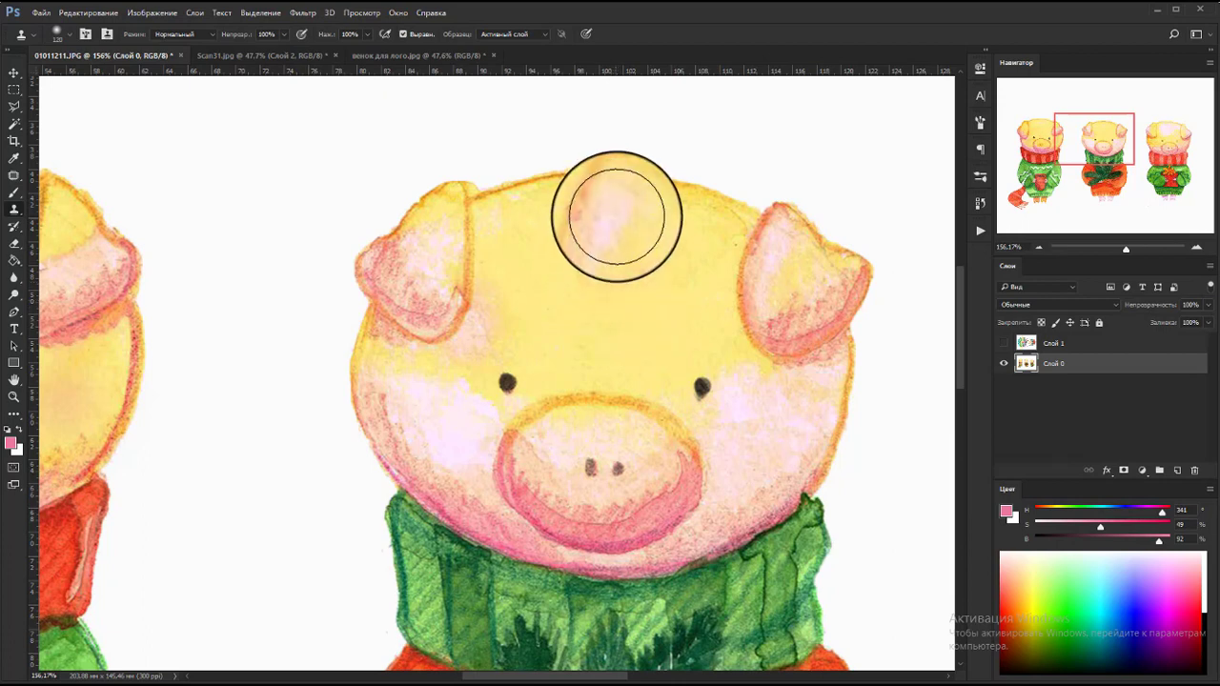
right_click(566, 267, "alt")
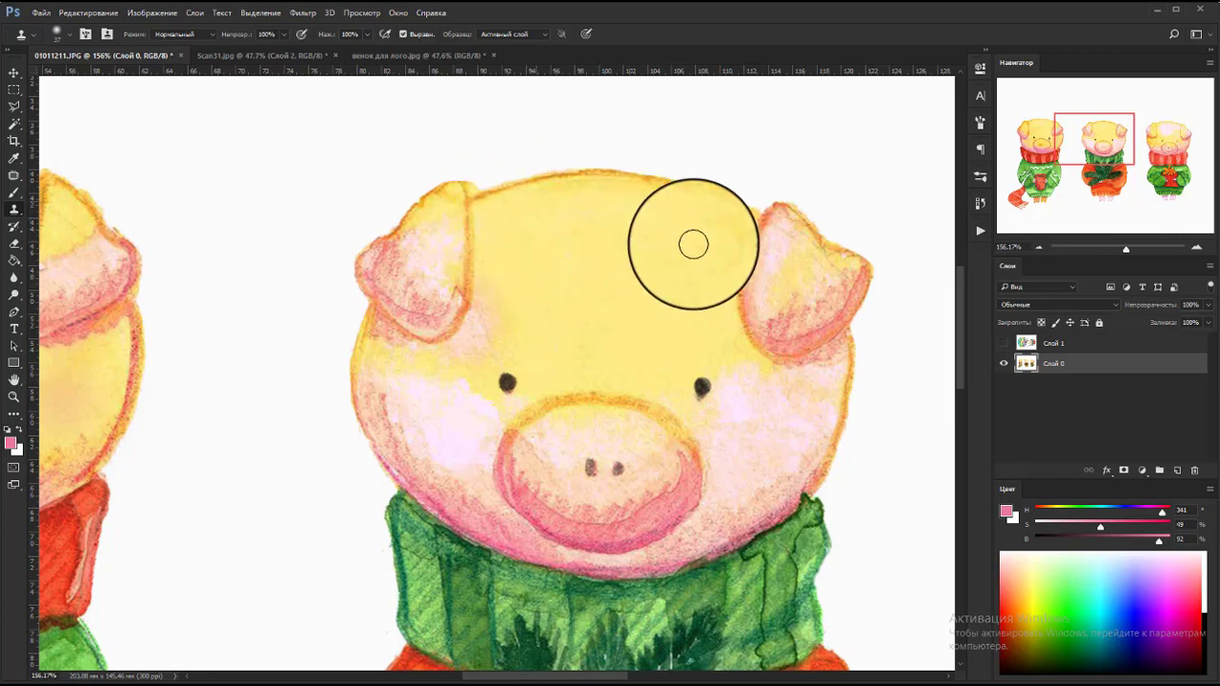
Step: Zoom around the smoothed forehead to check it, then return to the Brush tool
scroll(501, 260, "down", 2)
scroll(510, 284, "up", 3)
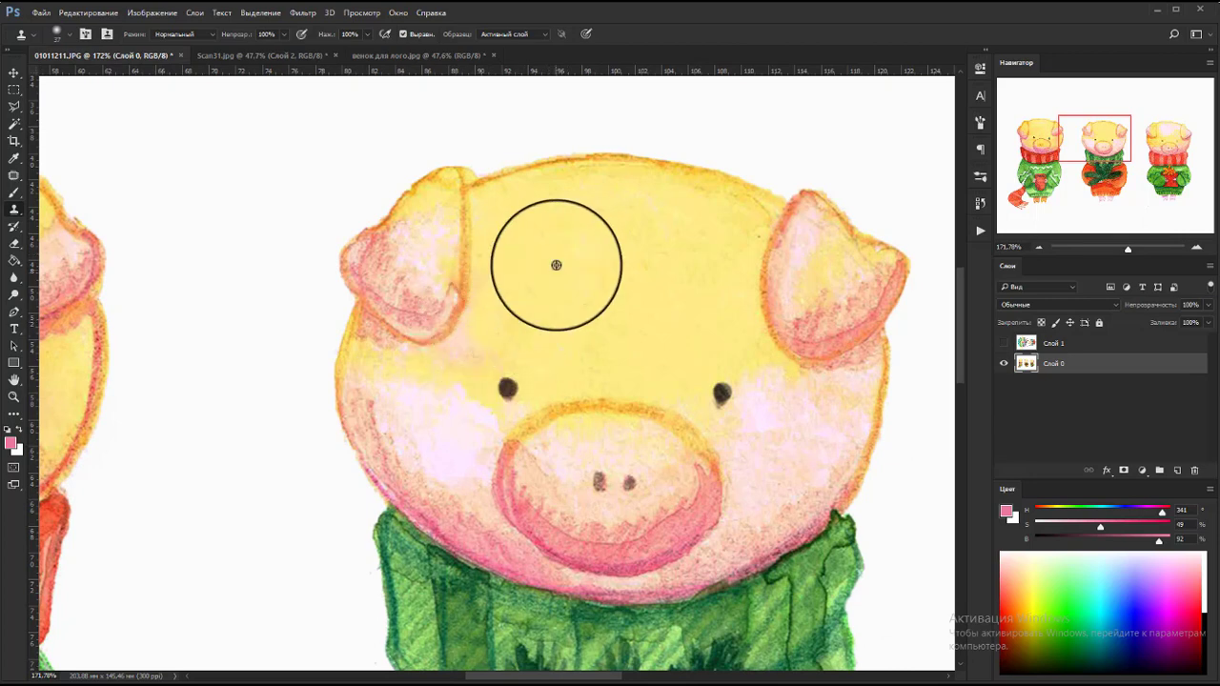
scroll(537, 286, "down", 2)
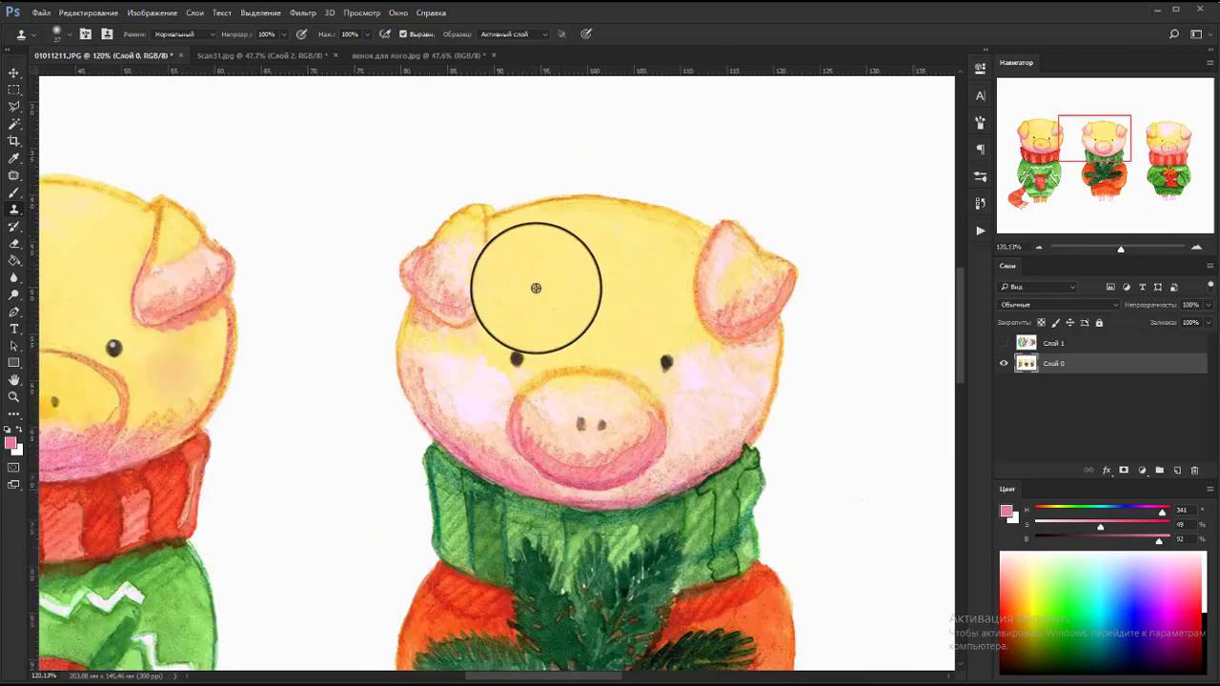
scroll(422, 263, "down", 2)
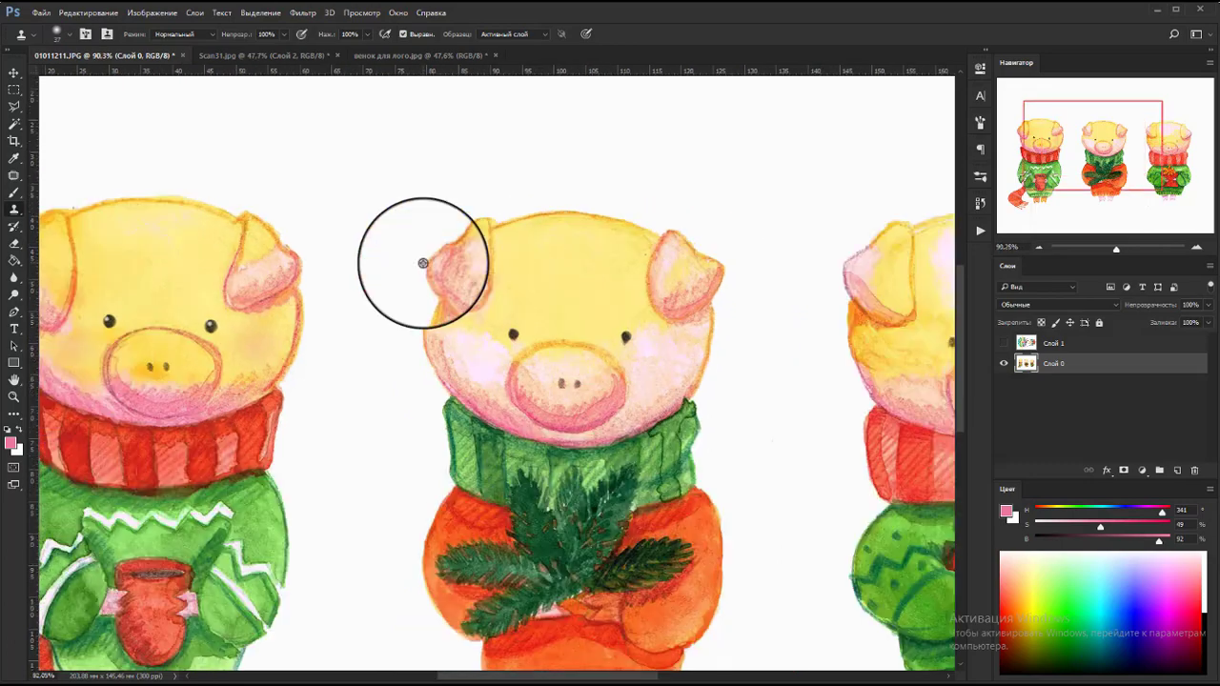
scroll(422, 263, "down", 1)
scroll(495, 276, "down", 1)
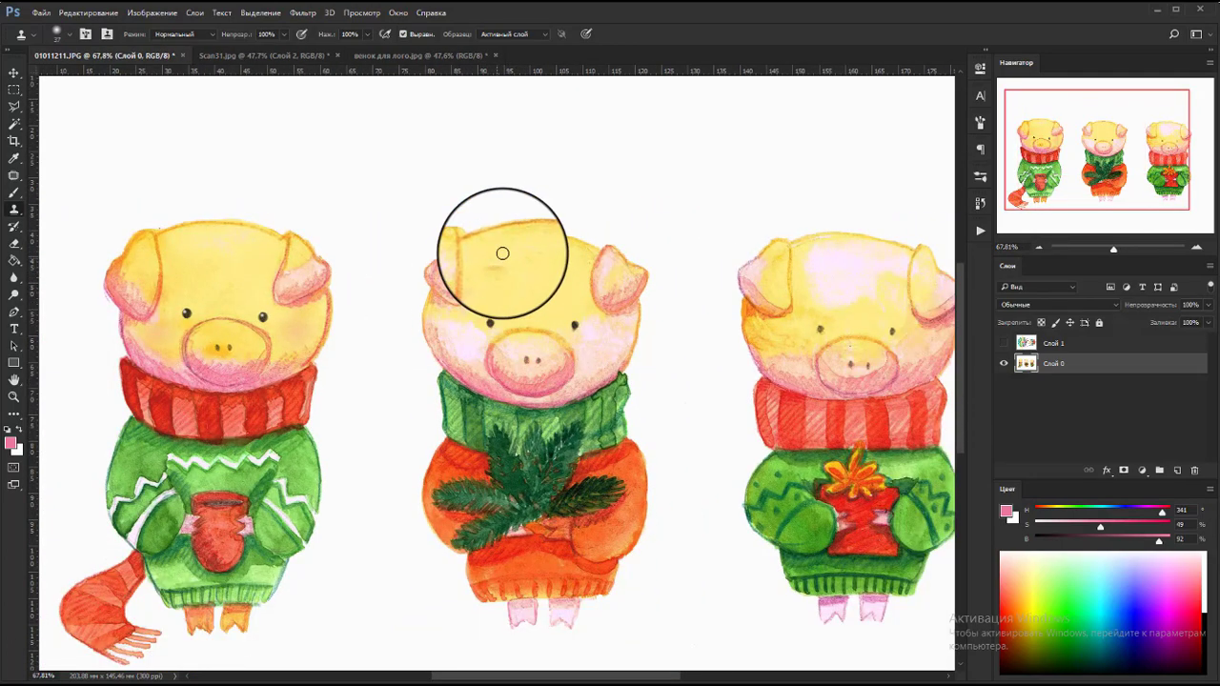
scroll(512, 290, "up", 2)
scroll(504, 368, "up", 1)
scroll(400, 354, "up", 2)
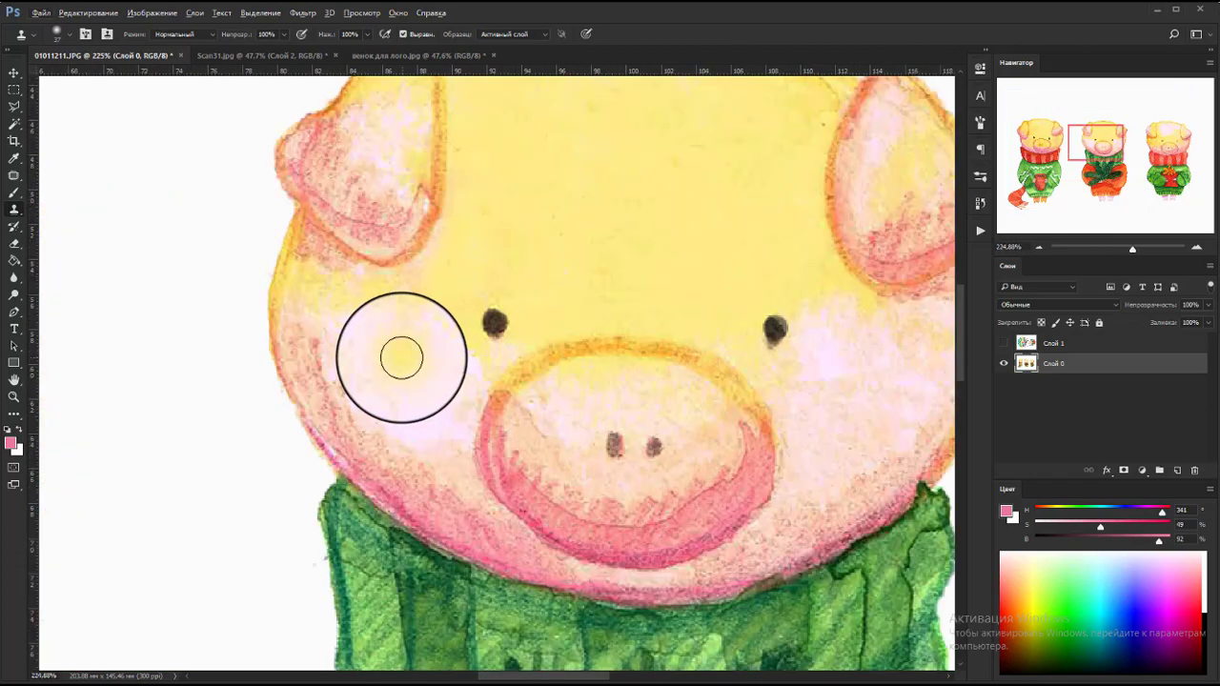
scroll(302, 377, "down", 1)
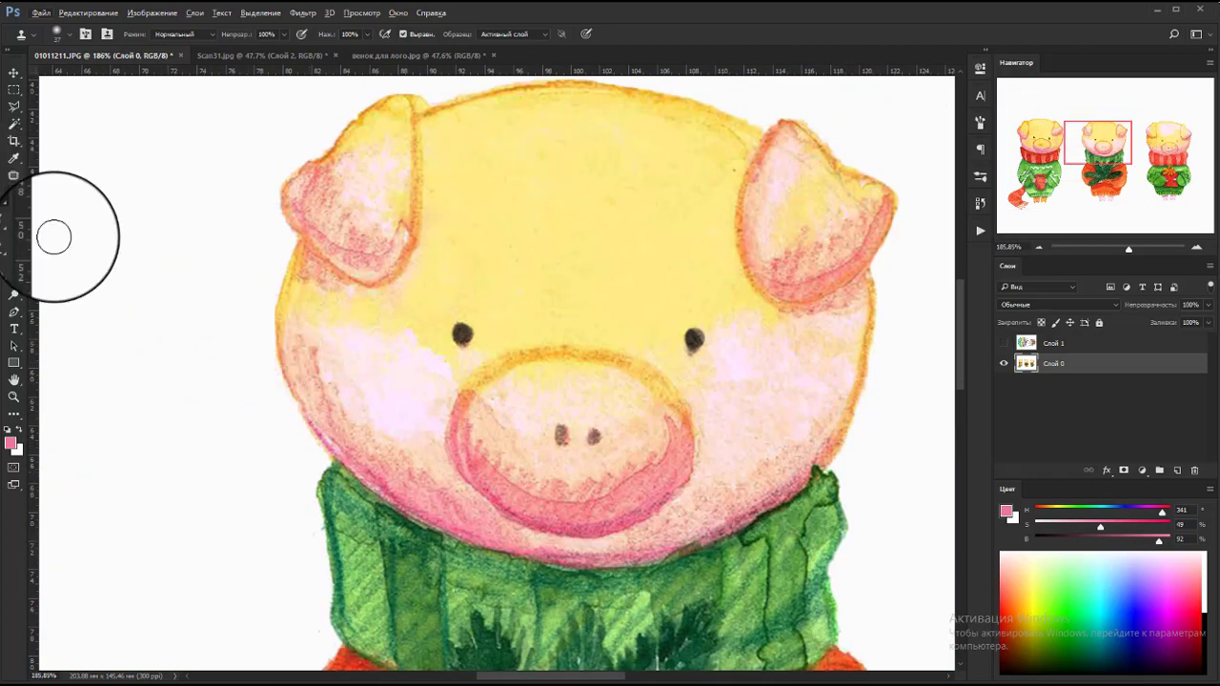
scroll(81, 353, "down", 1)
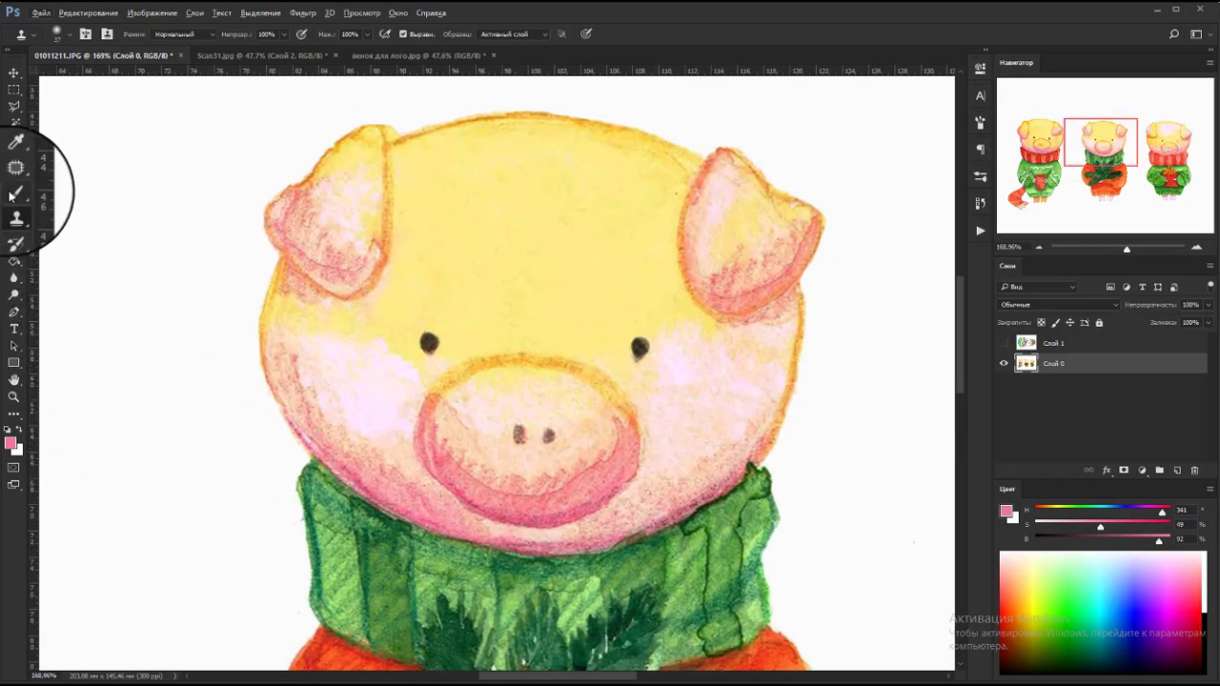
left_click(15, 192)
Step: Enlarge and soften the brush, redo the cheek blush lighter at 30% opacity
scroll(390, 424, "down", 2)
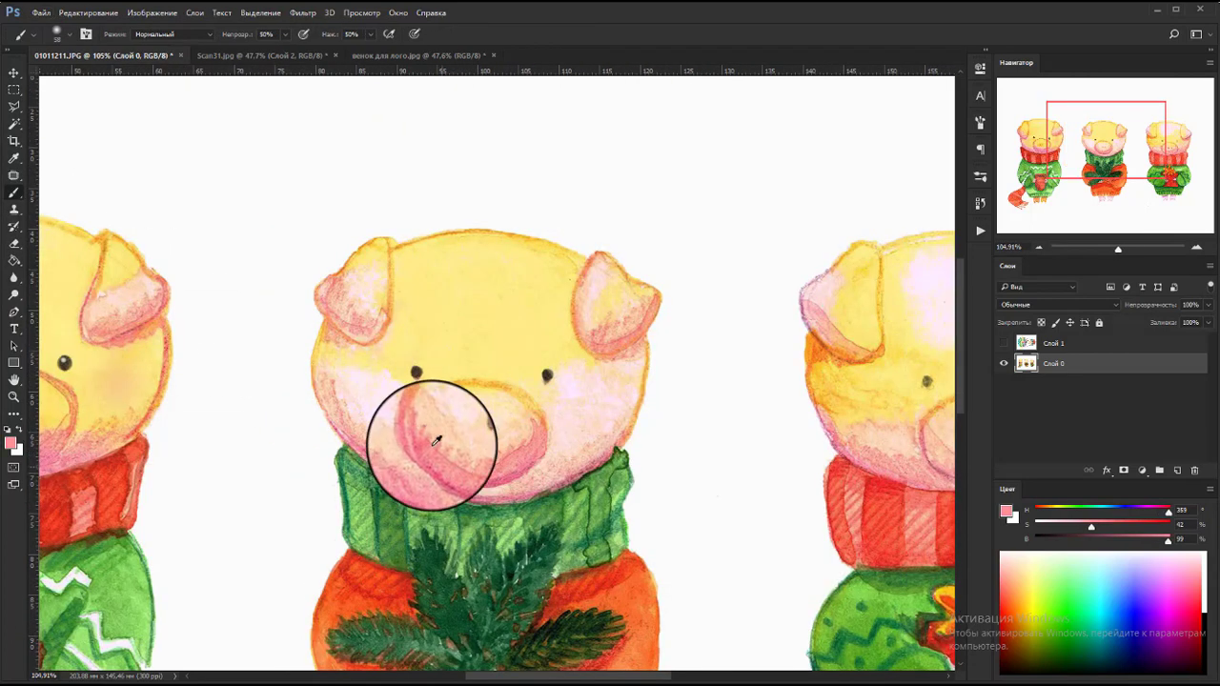
scroll(429, 376, "up", 2)
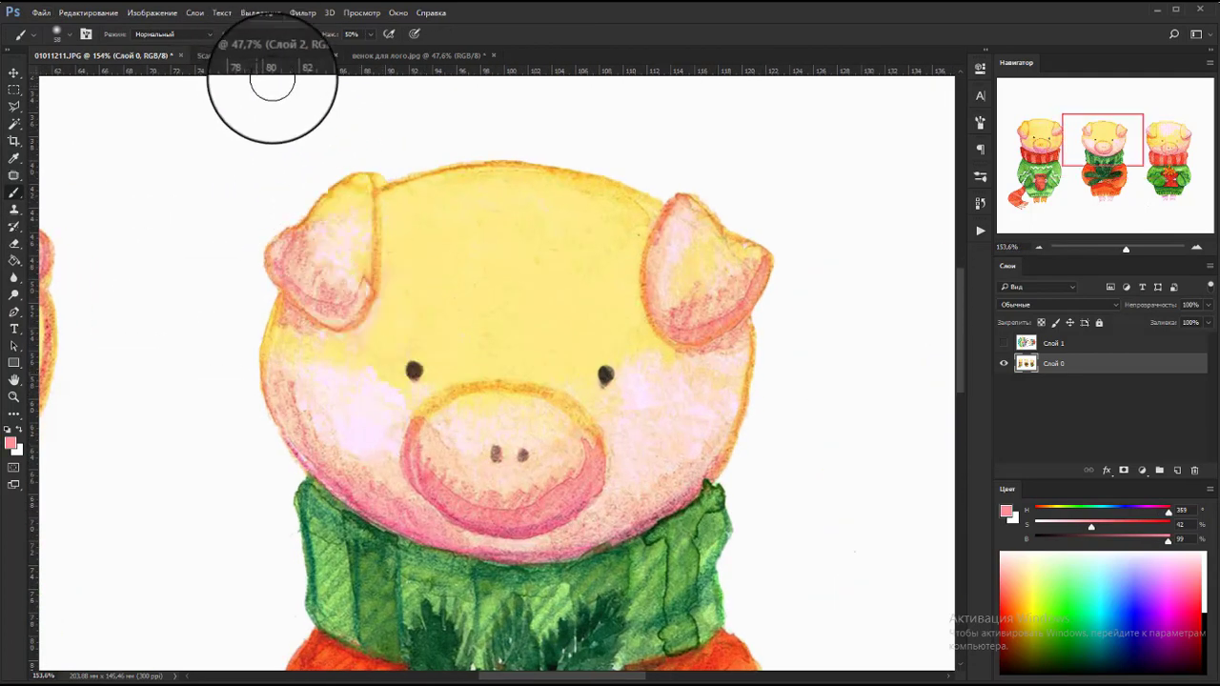
right_click(488, 336)
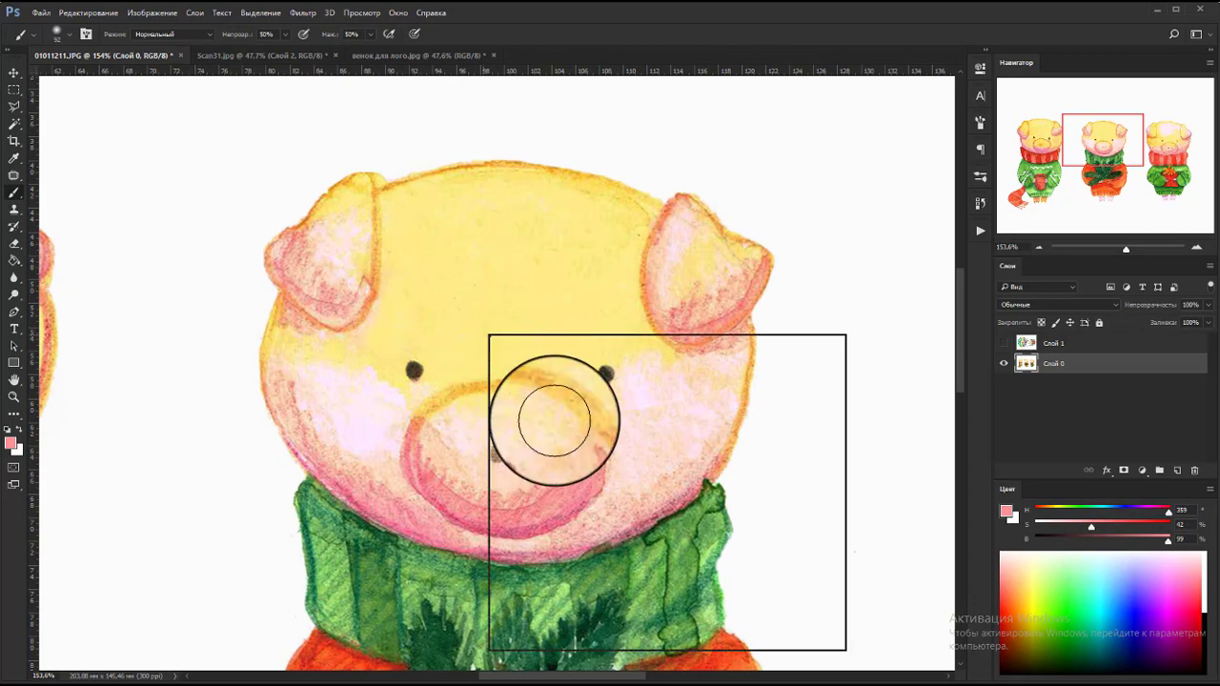
right_click(354, 386, "alt")
mouse_move(355, 386)
left_mouse_down()
mouse_move(326, 398)
mouse_move(362, 436)
left_mouse_up()
mouse_move(642, 409)
left_mouse_down()
mouse_move(696, 404)
mouse_move(642, 468)
mouse_move(691, 399)
left_mouse_up()
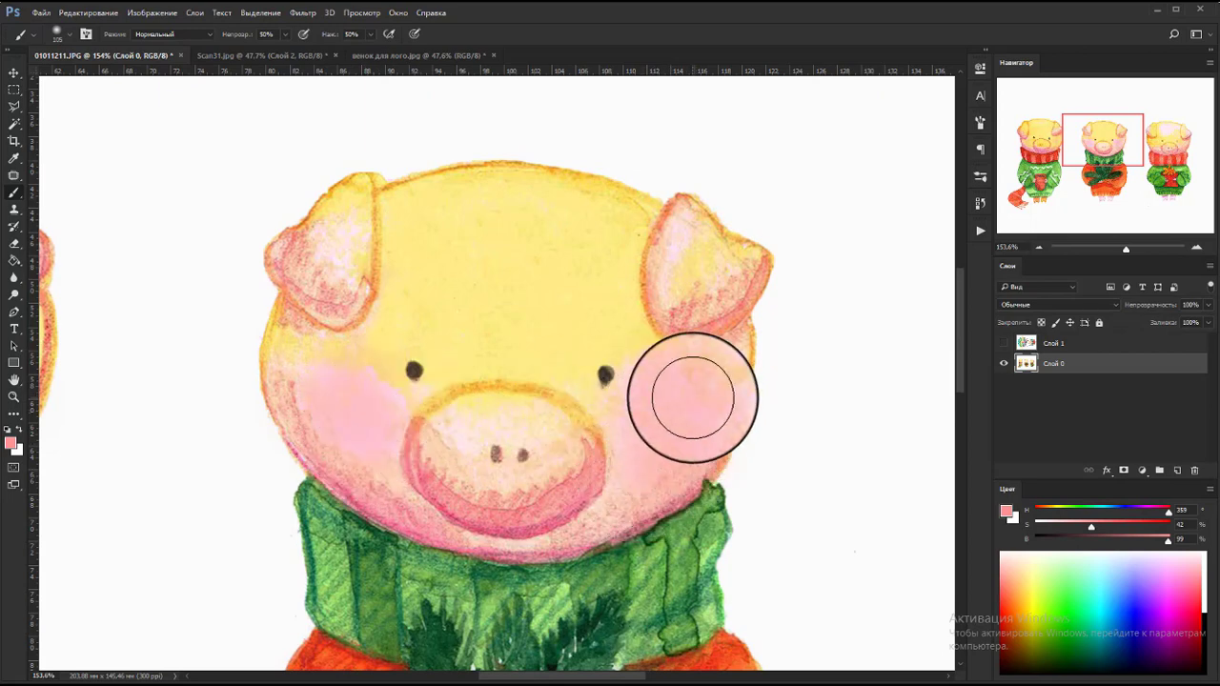
key("ctrl+alt+z")
key("ctrl+alt+z")
key("3")
mouse_move(348, 397)
left_mouse_down()
mouse_move(321, 398)
mouse_move(382, 414)
mouse_move(335, 382)
left_mouse_up()
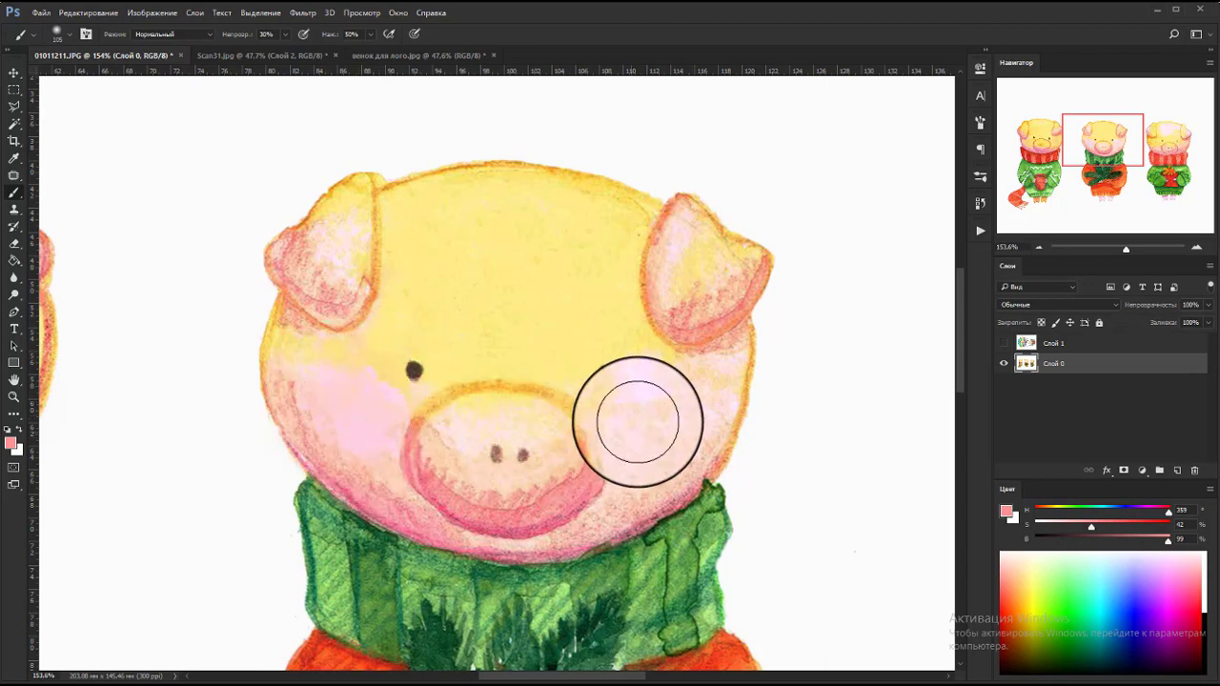
Step: Sample the warm skin colour and tint both cheeks peach, undoing the overpainted left side
left_click(571, 325, "alt")
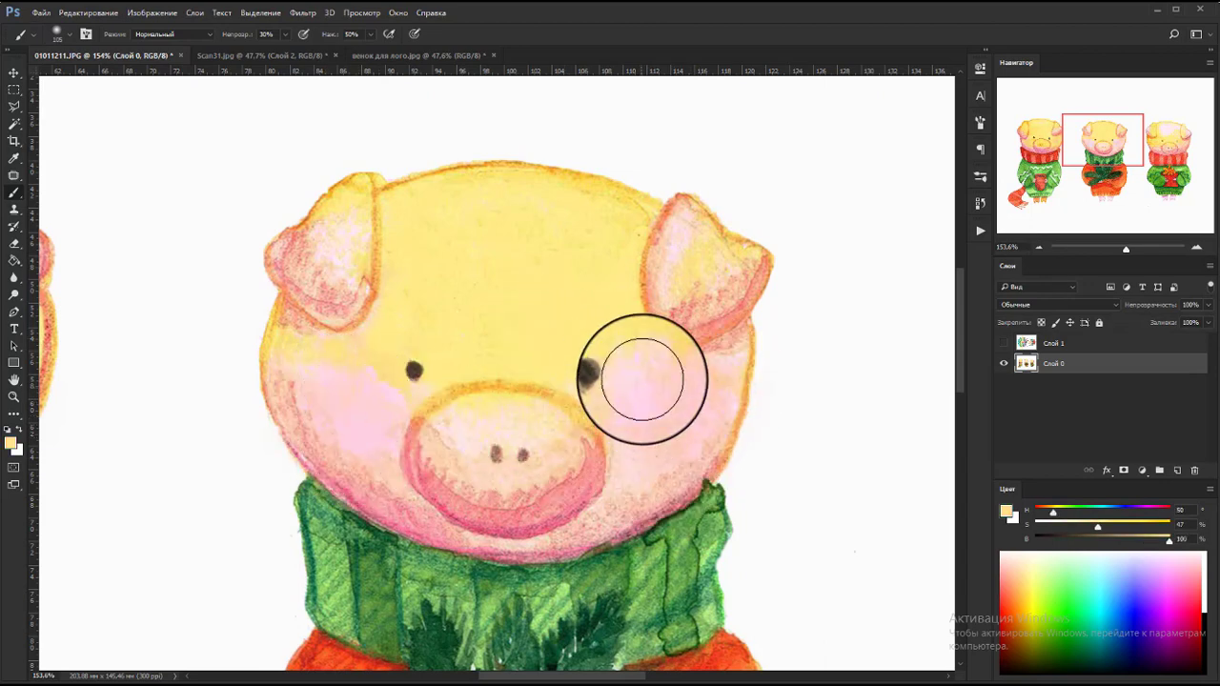
mouse_move(642, 379)
left_mouse_down()
mouse_move(648, 398)
mouse_move(675, 387)
mouse_move(638, 422)
mouse_move(700, 386)
left_mouse_up()
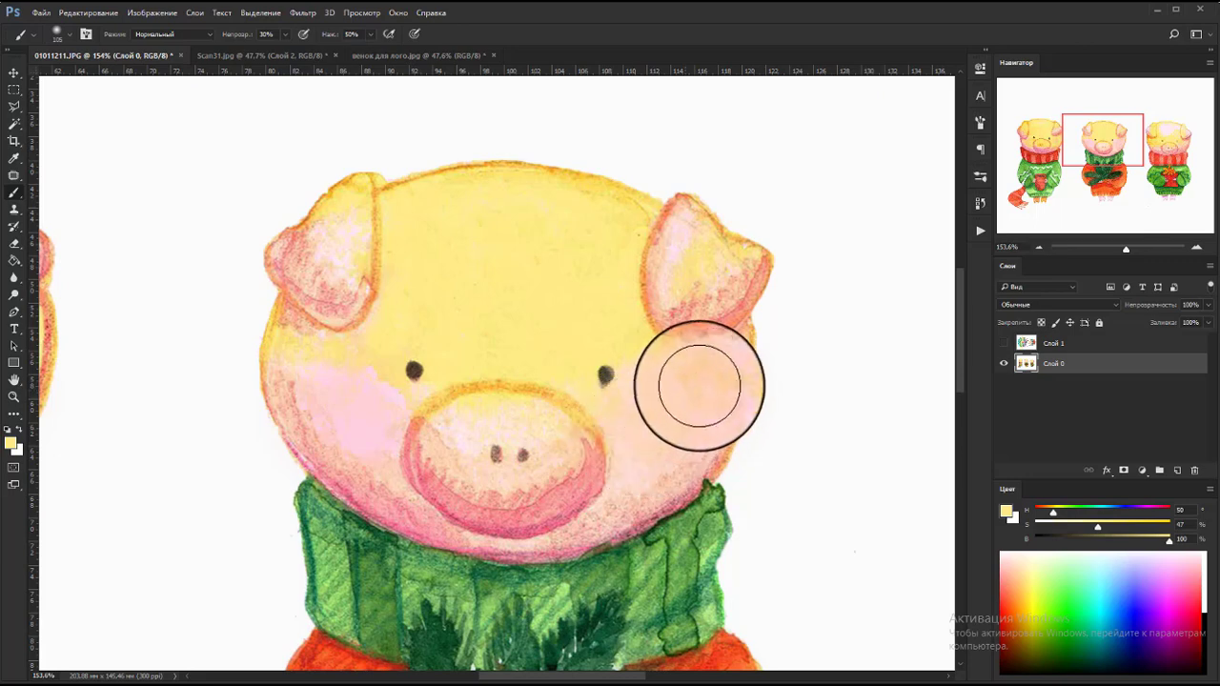
mouse_move(414, 394)
left_mouse_down()
mouse_move(313, 381)
mouse_move(362, 397)
mouse_move(318, 371)
mouse_move(368, 430)
mouse_move(333, 381)
mouse_move(373, 403)
left_mouse_up()
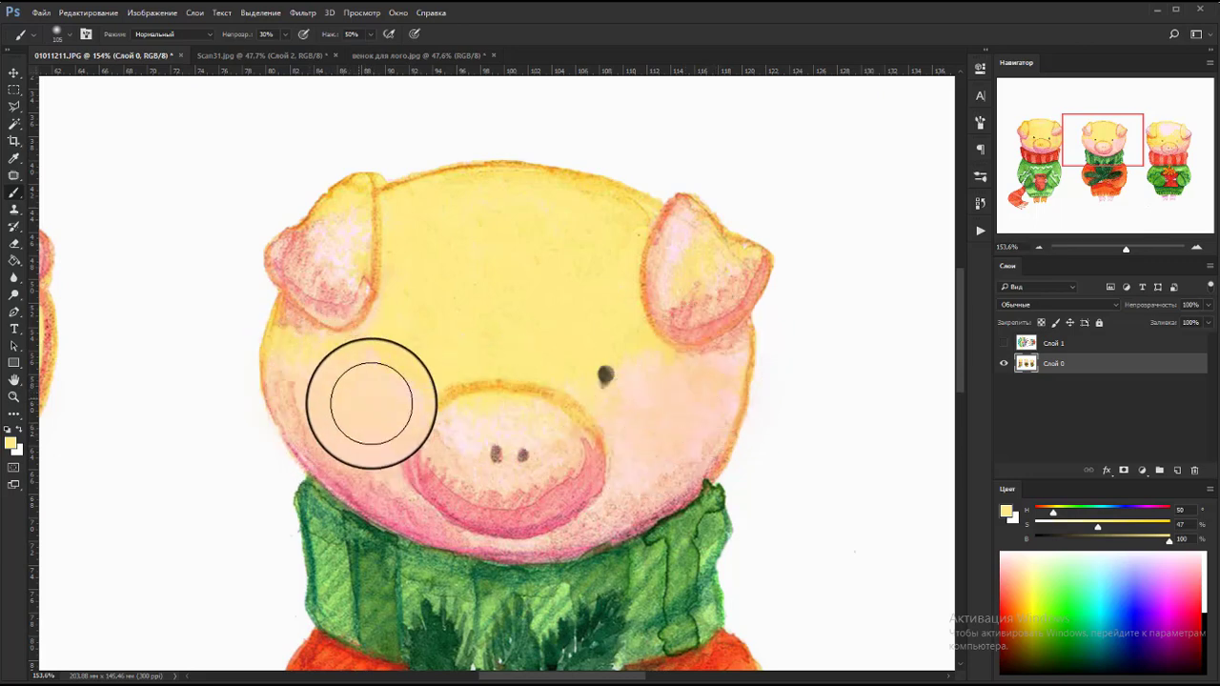
key("ctrl+alt+z")
left_click_drag(571, 388, 654, 401)
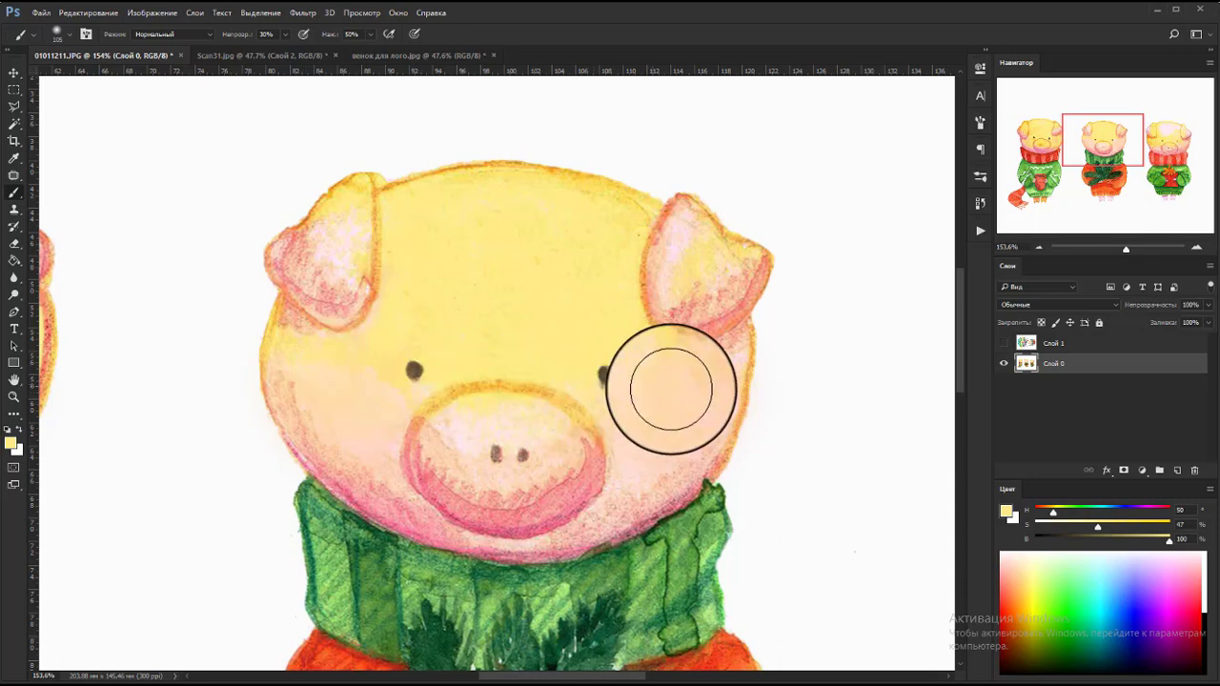
scroll(137, 422, "down", 3)
scroll(141, 422, "down", 3)
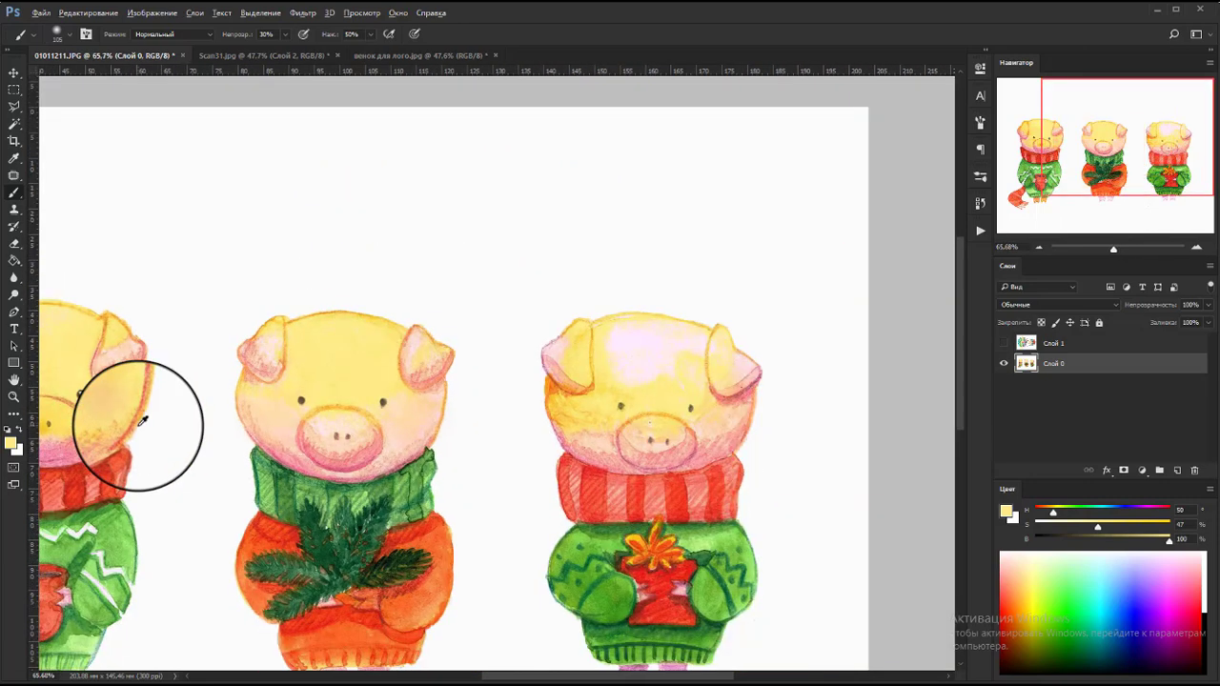
scroll(381, 381, "up", 2)
scroll(422, 409, "up", 1)
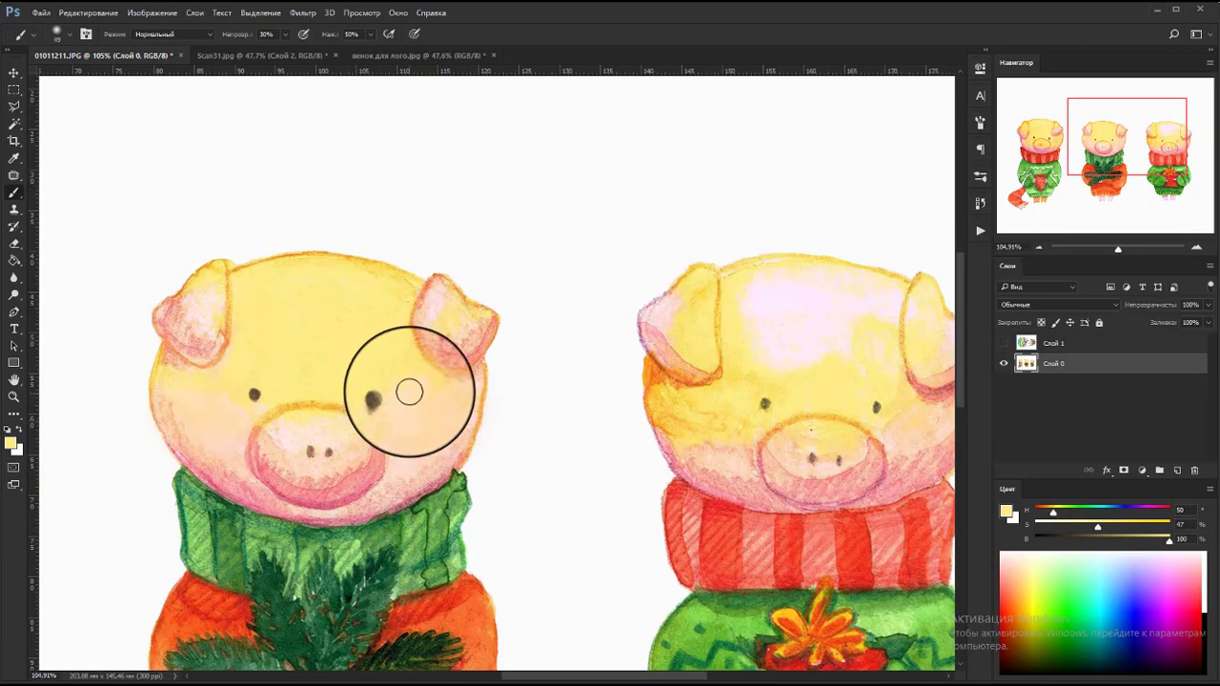
Step: Adjust the brush hardness and opacity while zooming around the middle pig's face
right_click(232, 408, "alt")
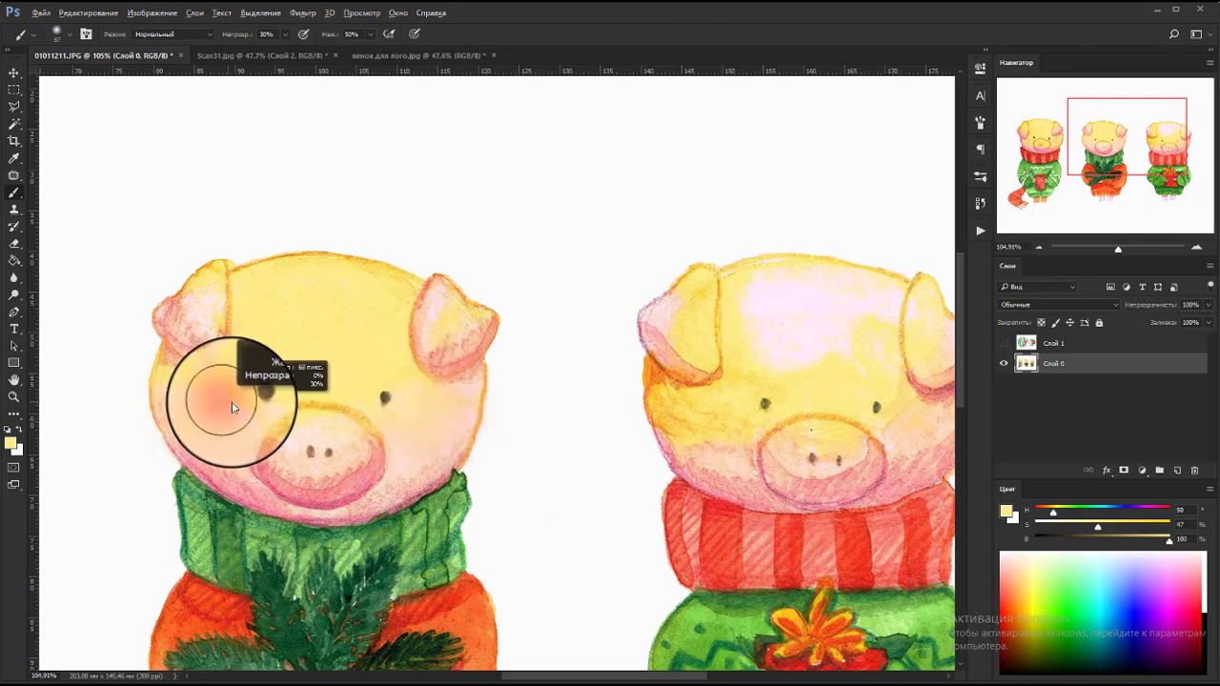
scroll(470, 480, "down", 2)
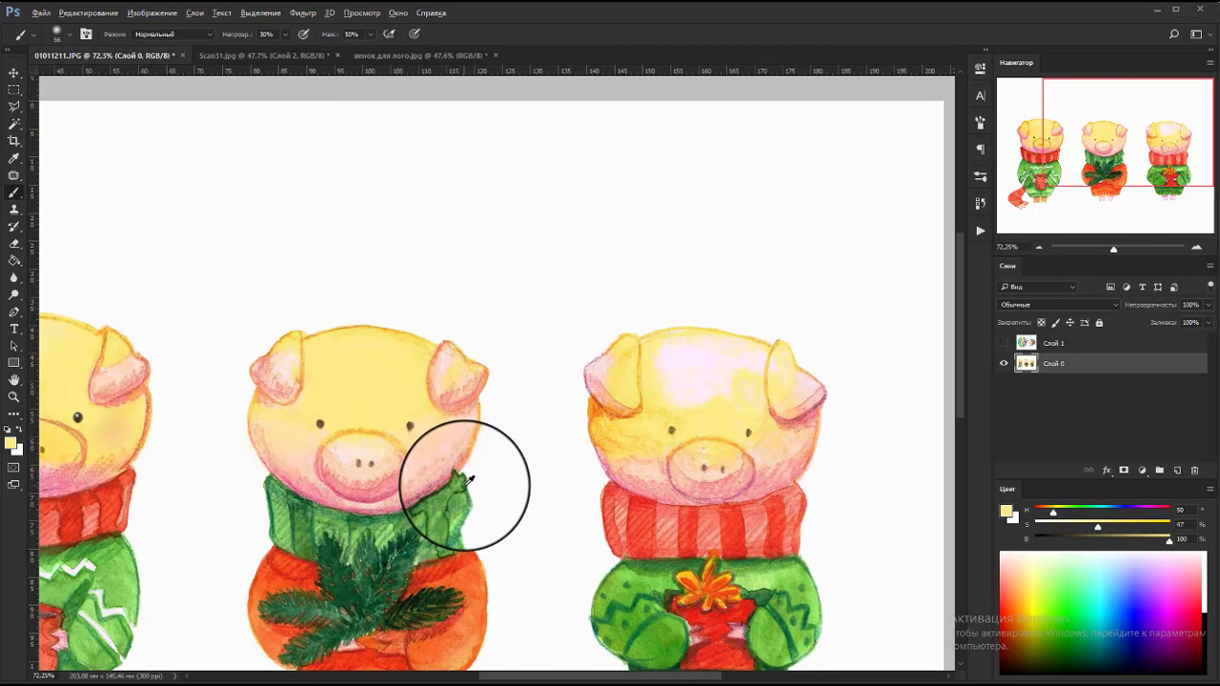
scroll(470, 479, "down", 2)
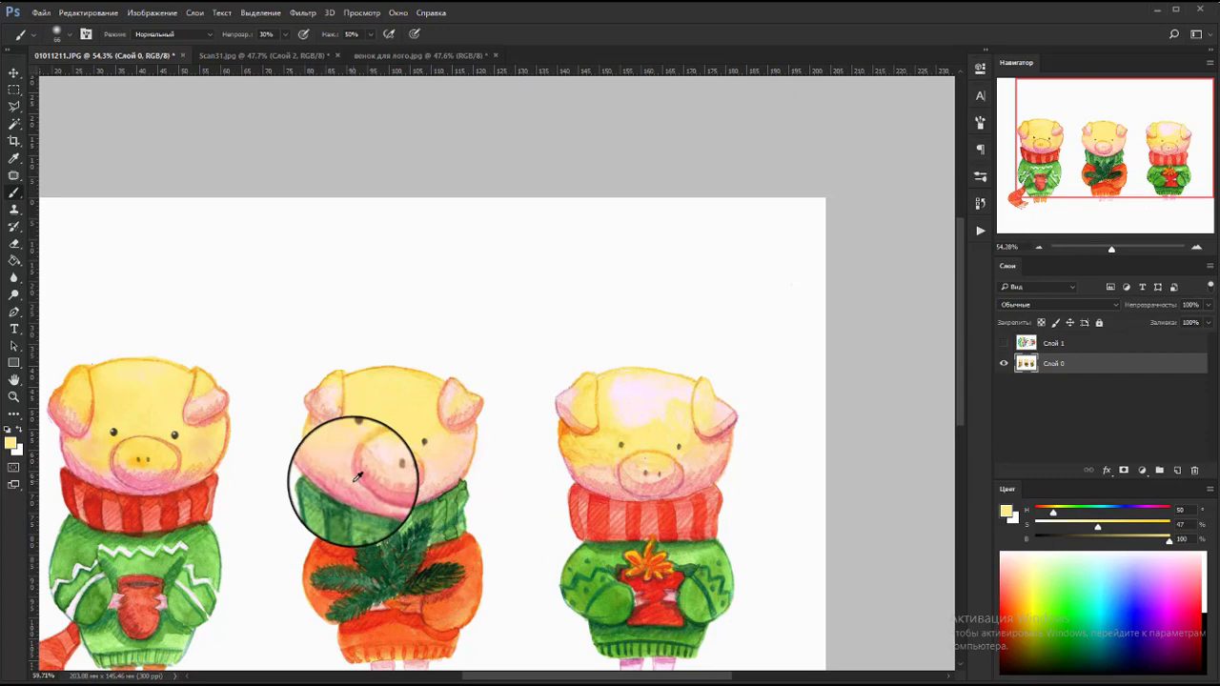
scroll(357, 476, "up", 3)
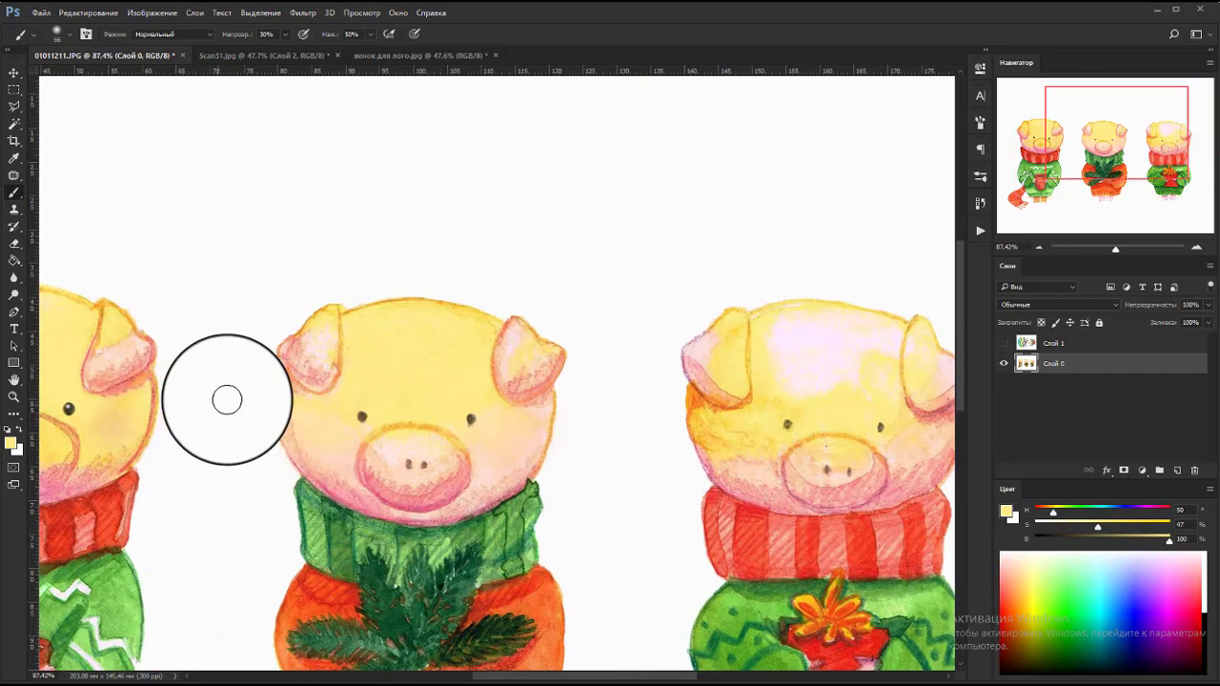
scroll(388, 389, "up", 1)
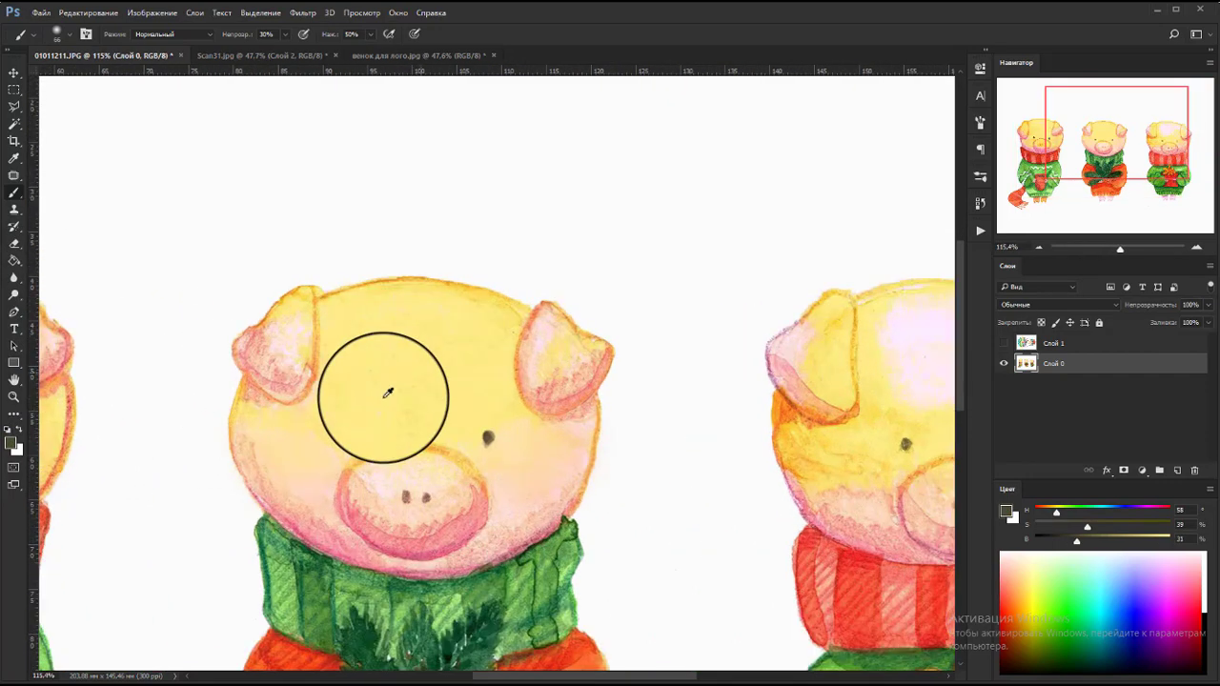
scroll(381, 419, "up", 2)
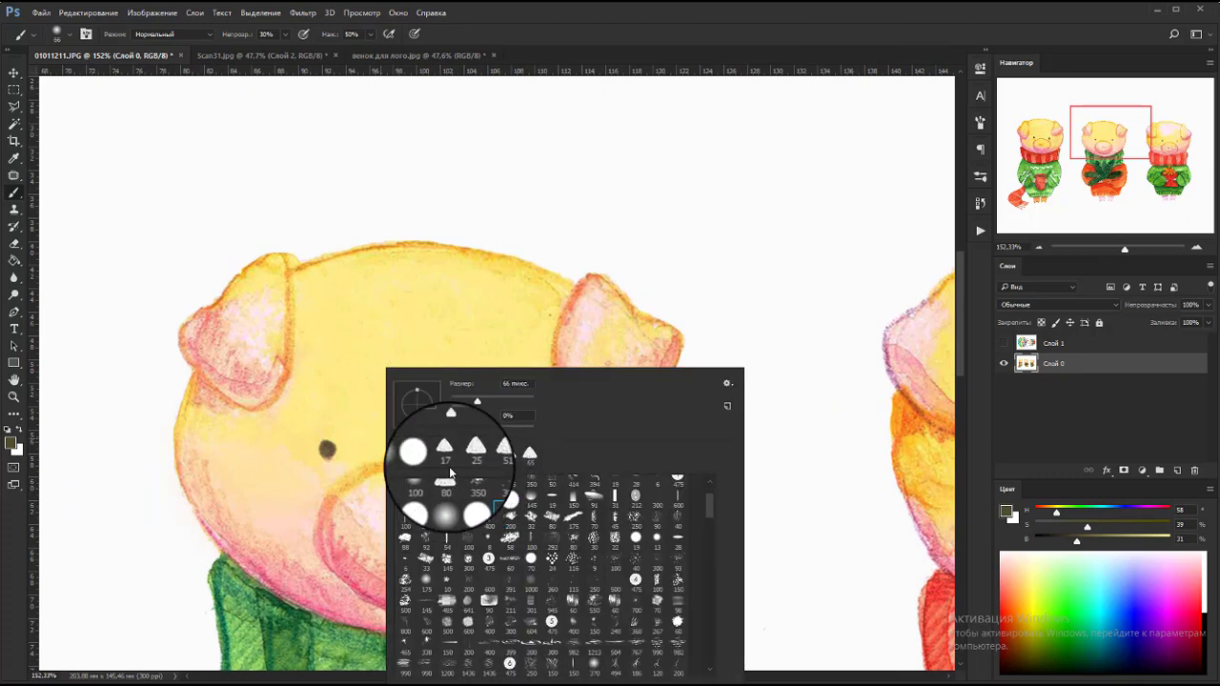
Step: Repaint the middle pig's eyes as black dots with a ~21 px brush, reworking the right eye in white
key("d")
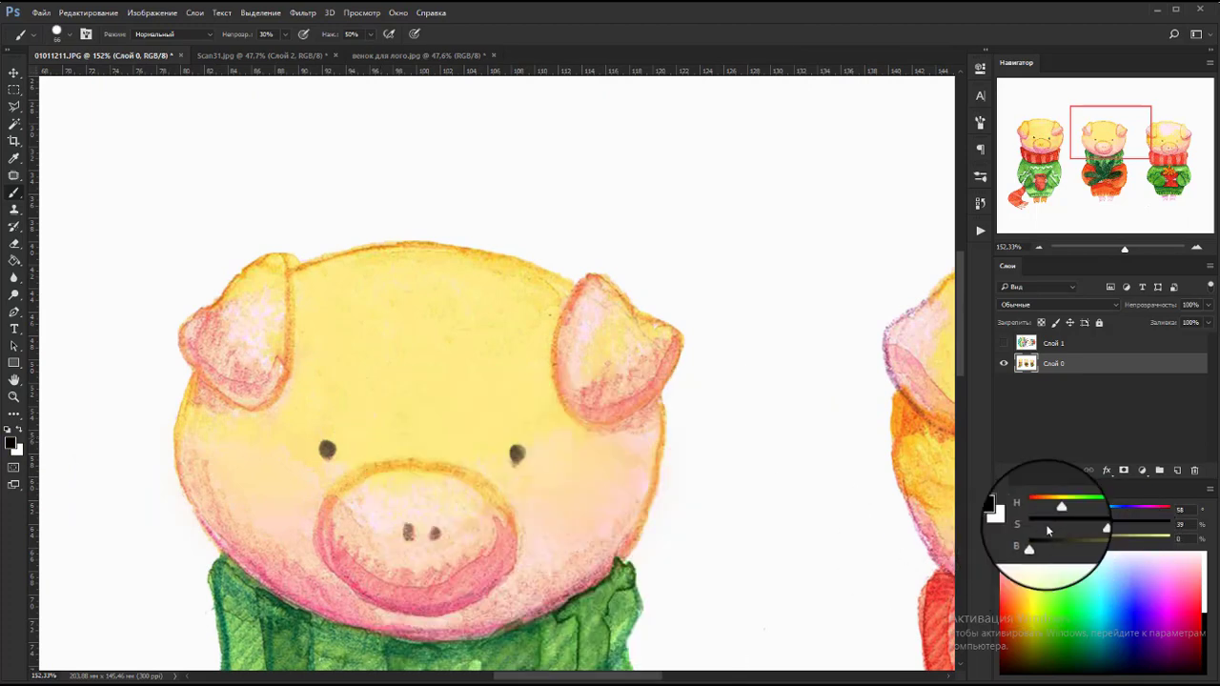
left_click_drag(368, 477, 323, 450)
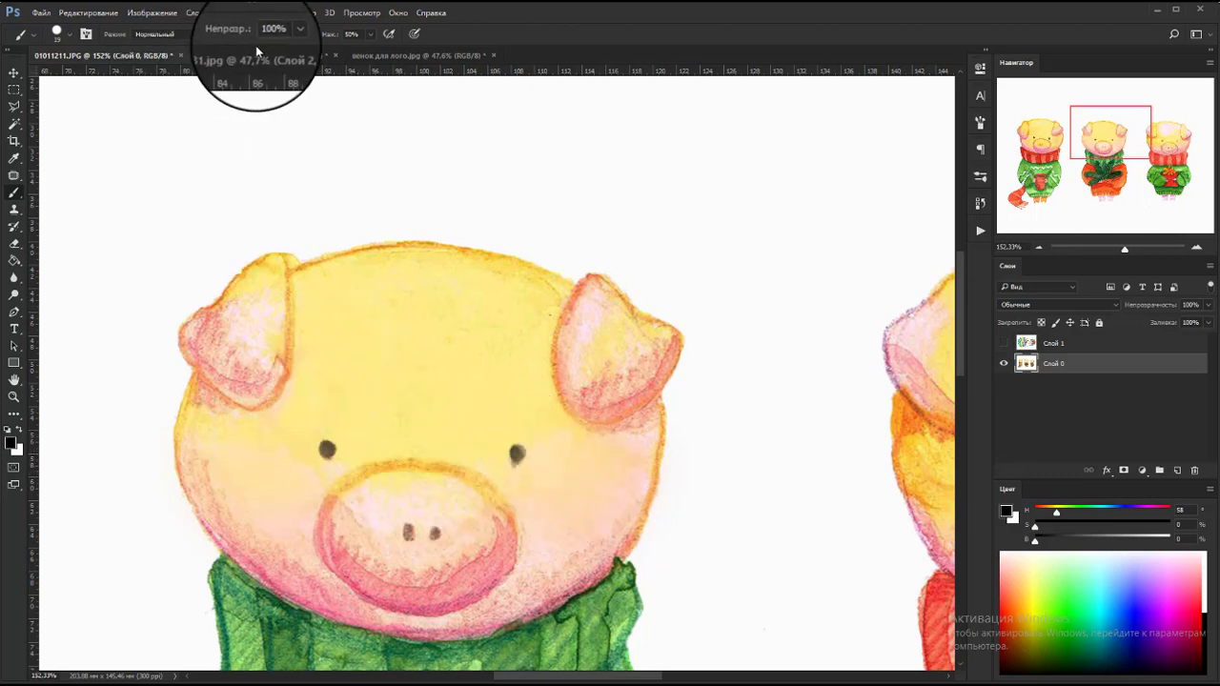
scroll(343, 401, "up", 2)
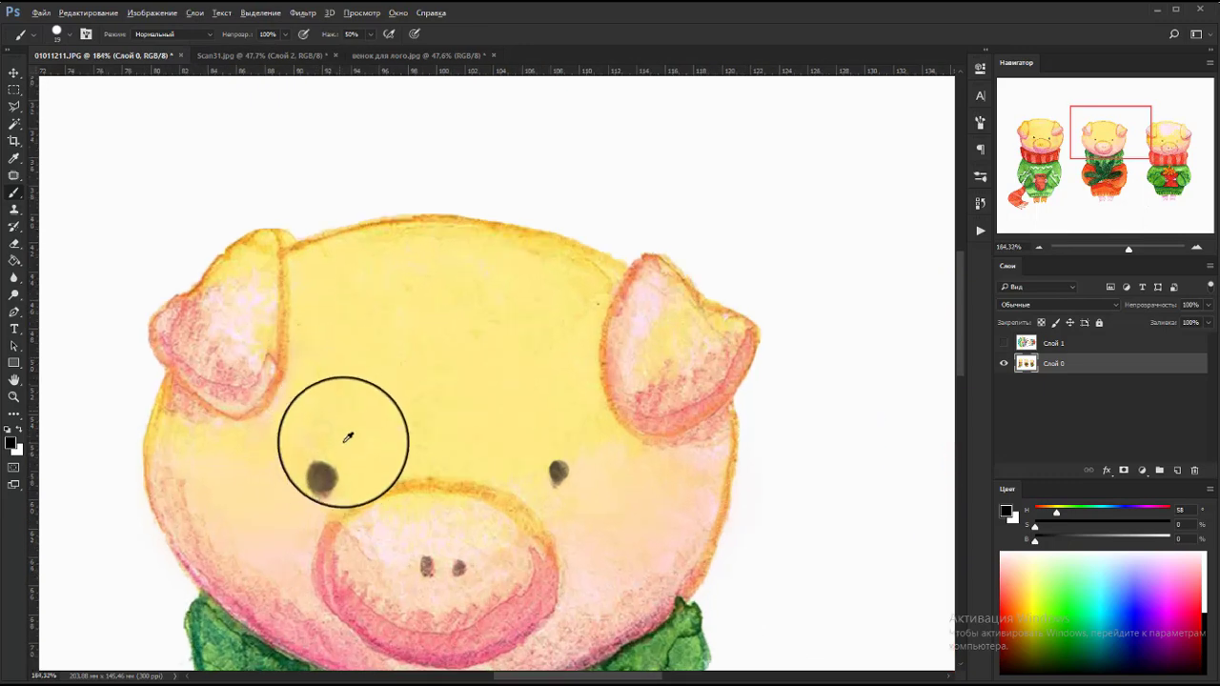
left_click_drag(317, 479, 325, 470)
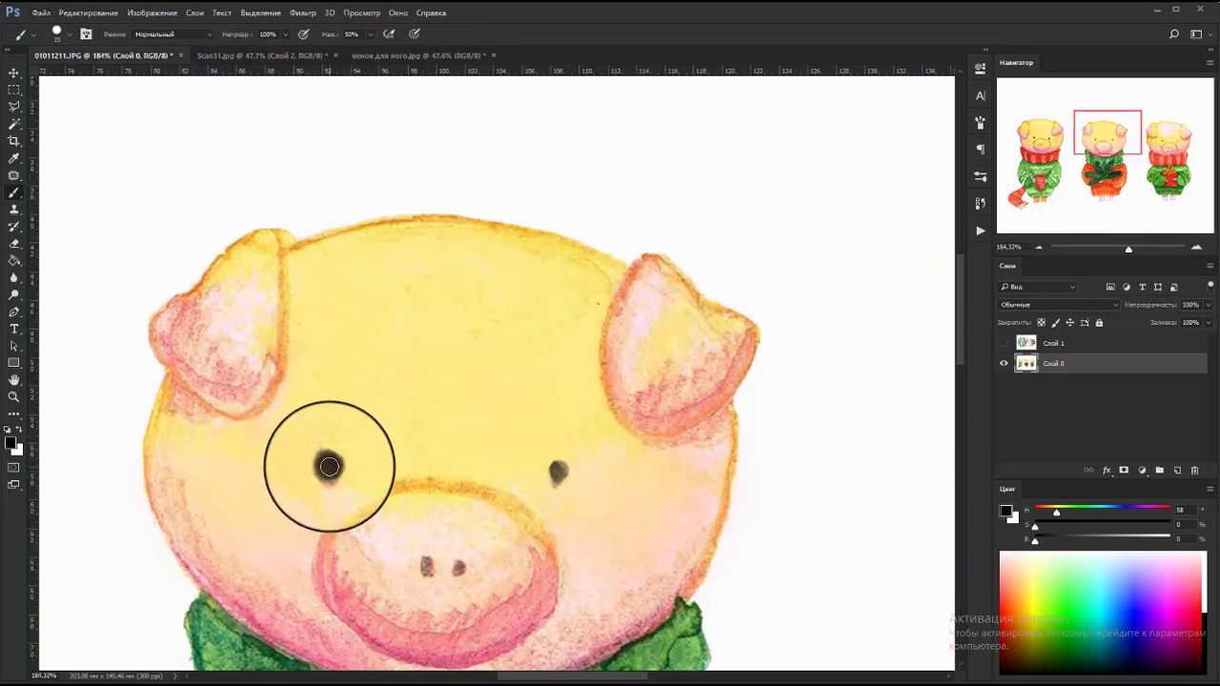
left_click_drag(557, 478, 563, 472)
key("ctrl+z")
key("x")
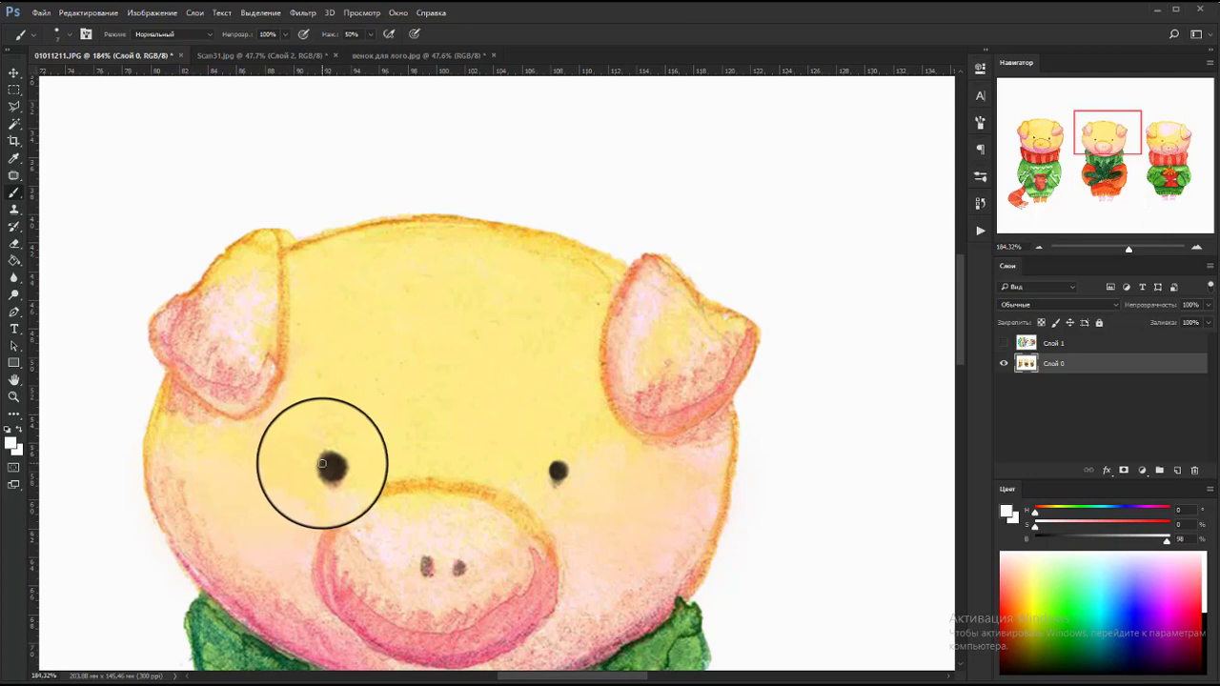
left_click_drag(556, 484, 556, 473)
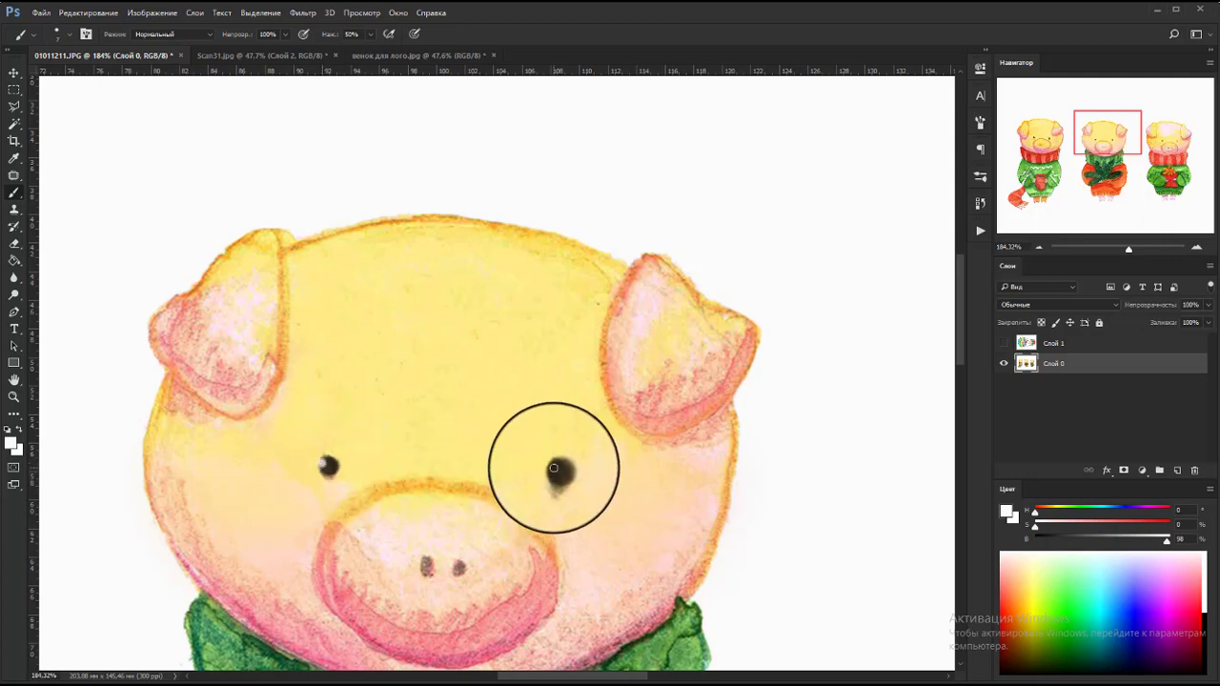
scroll(251, 353, "down", 2)
Step: Sample the right pig's yellow skin and set up a soft round brush
scroll(219, 344, "down", 1)
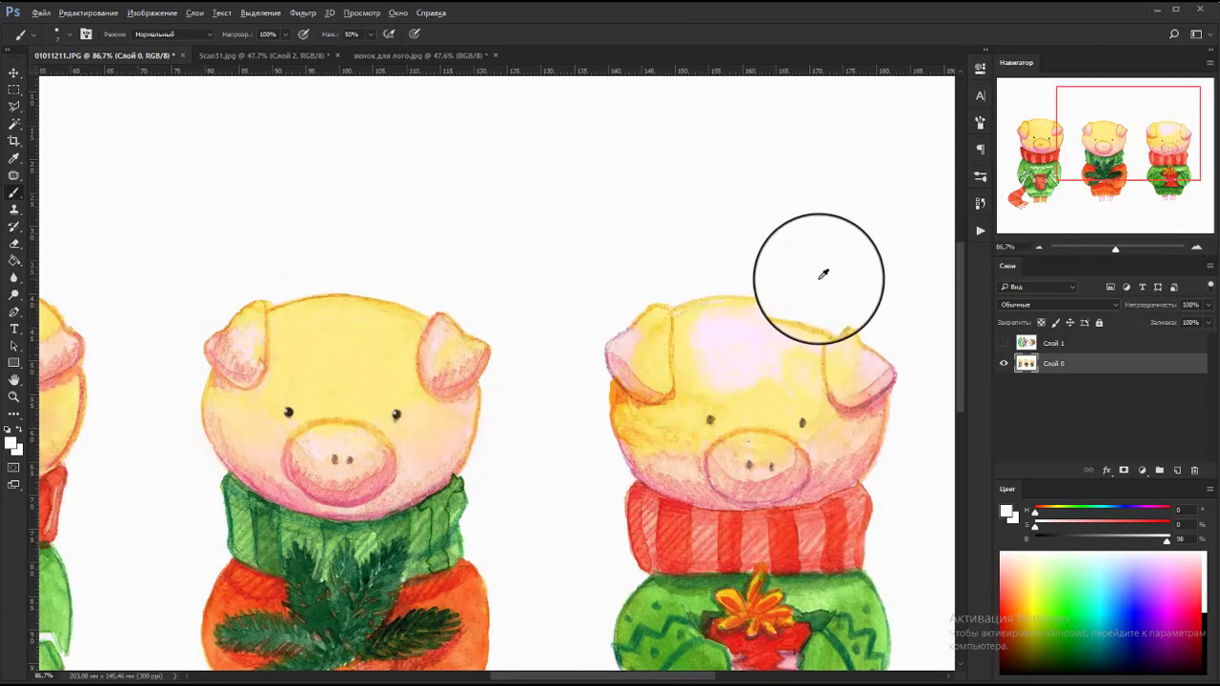
scroll(848, 355, "up", 2)
scroll(841, 355, "up", 2)
scroll(848, 372, "up", 1)
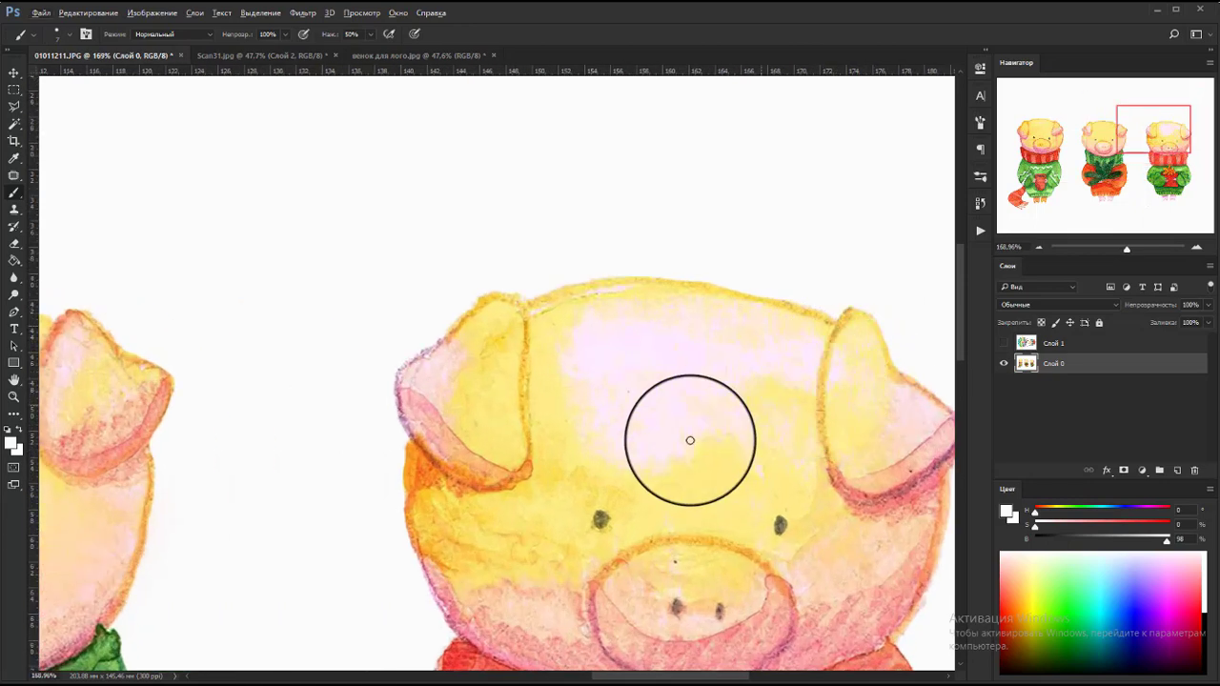
left_click(676, 480, "alt")
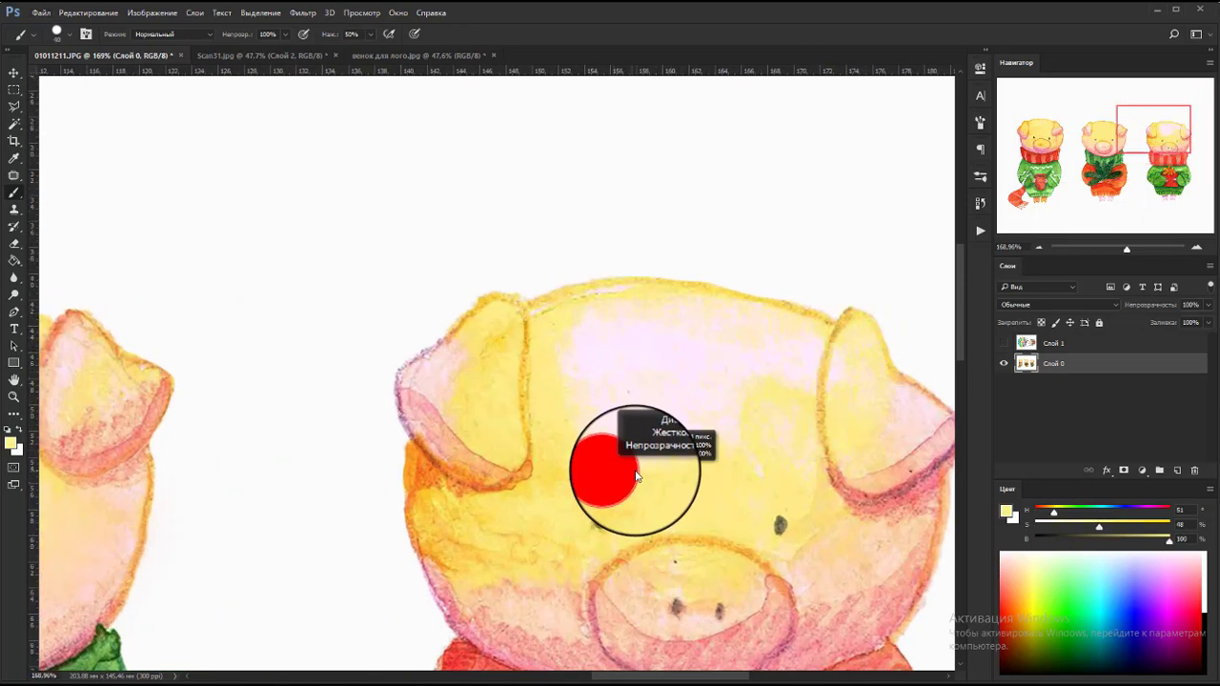
right_click(680, 508)
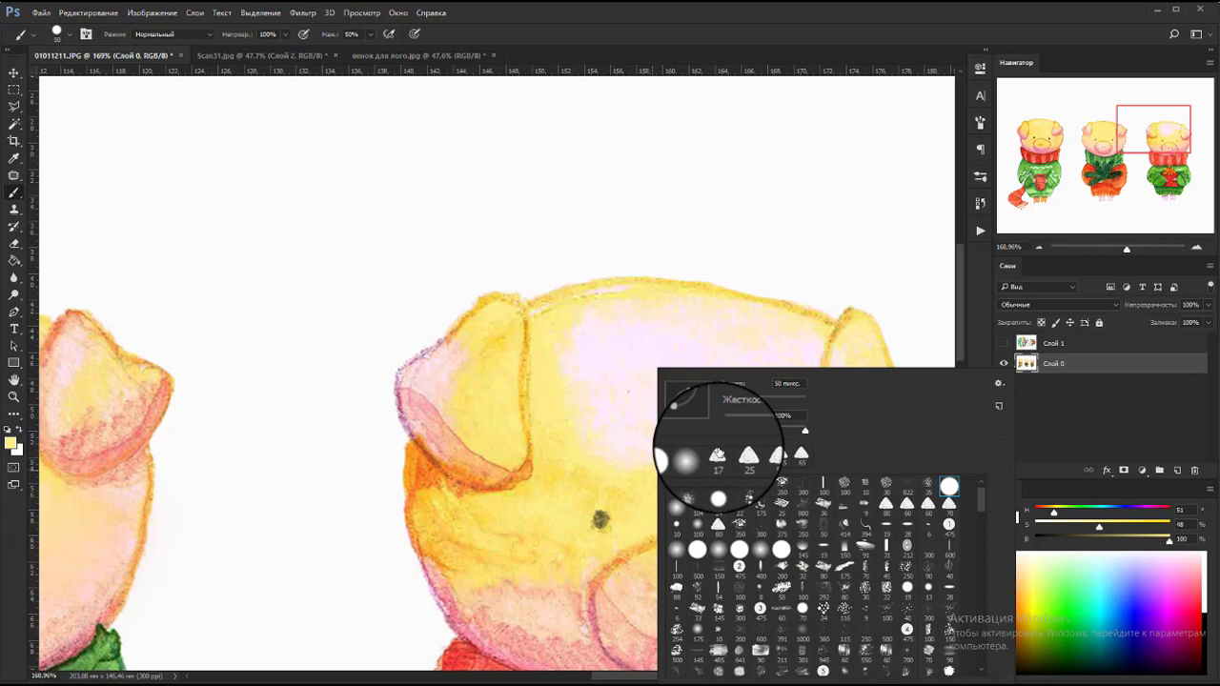
left_click(620, 436)
right_click(610, 436, "alt")
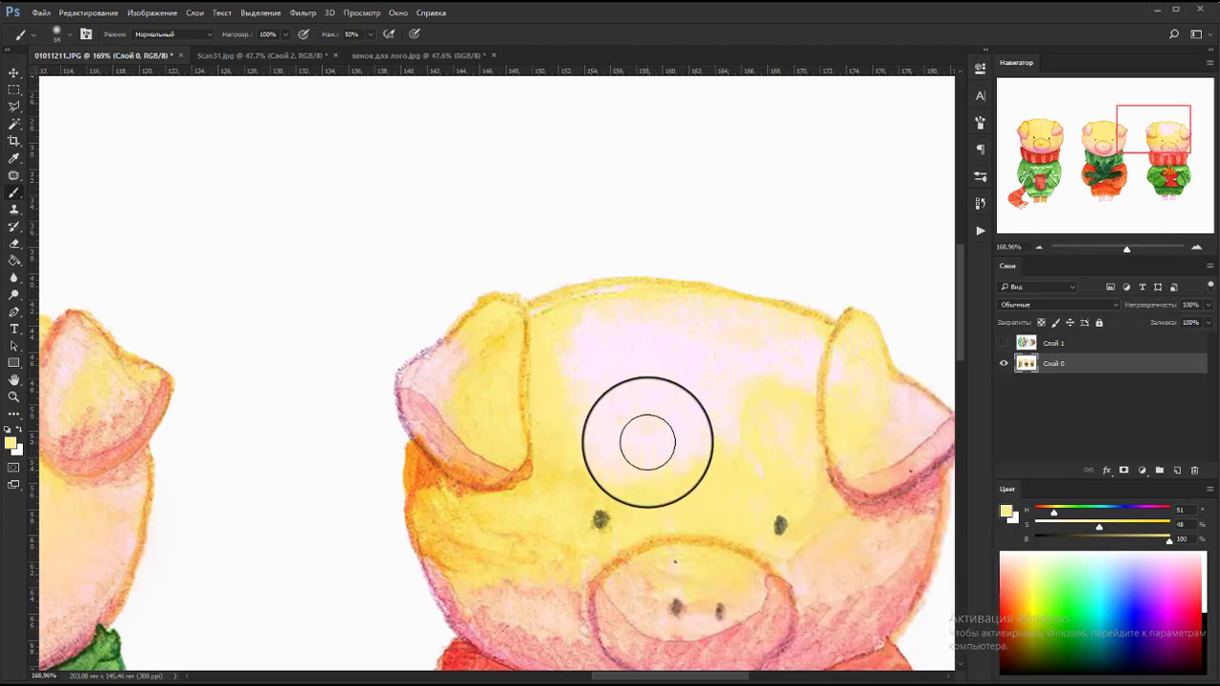
right_click(648, 441, "alt")
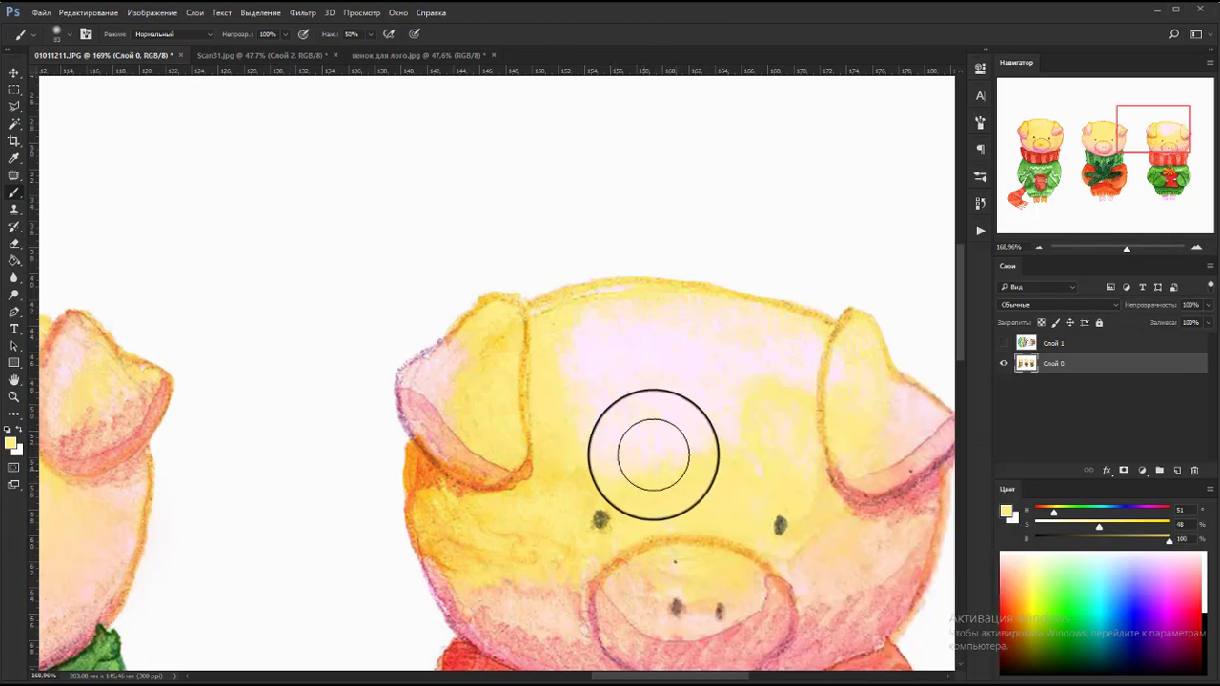
Step: Paint yellow over the pink patches on the right pig's forehead
mouse_move(653, 454)
left_mouse_down()
mouse_move(594, 391)
mouse_move(629, 321)
mouse_move(738, 346)
mouse_move(665, 413)
left_mouse_up()
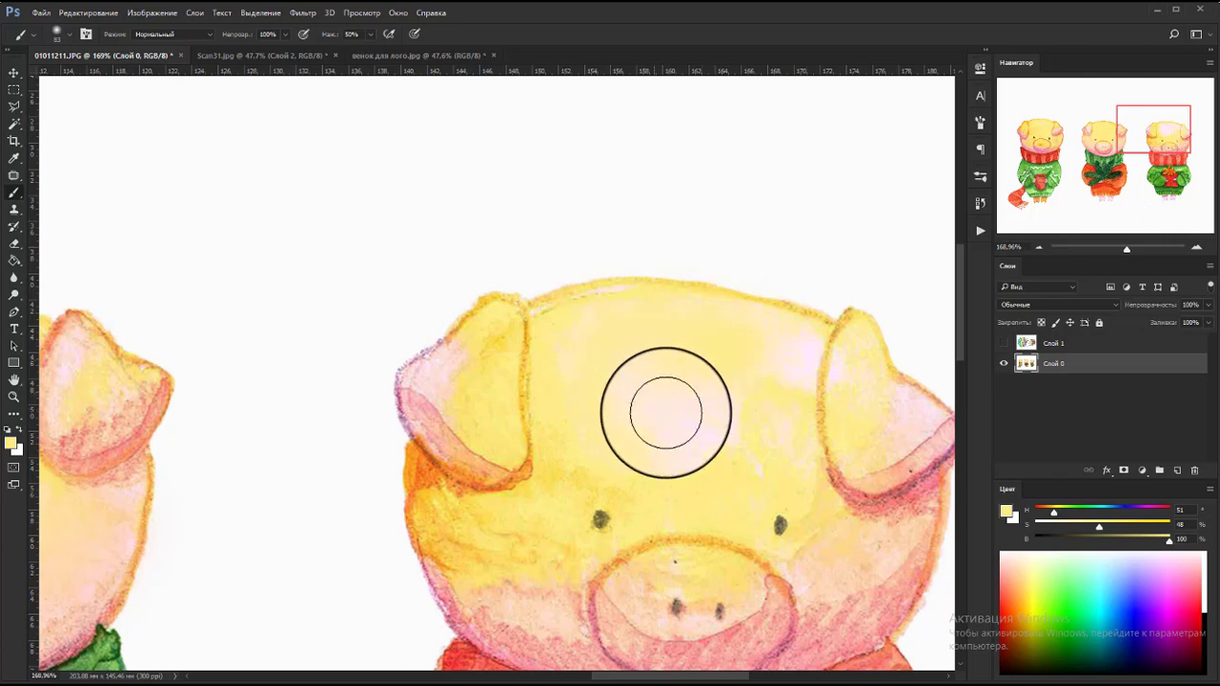
mouse_move(724, 460)
left_mouse_down()
mouse_move(768, 354)
mouse_move(613, 340)
mouse_move(599, 321)
mouse_move(788, 367)
left_mouse_up()
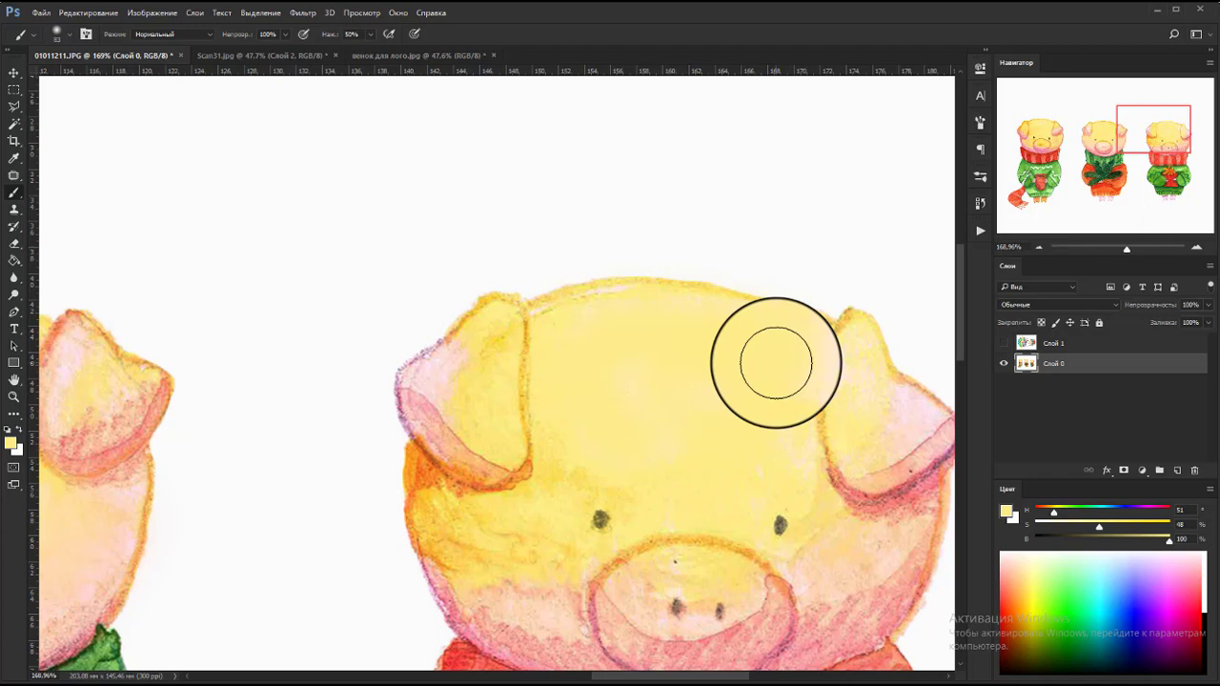
scroll(775, 362, "down", 3)
scroll(749, 273, "up", 1)
scroll(787, 353, "up", 2)
scroll(817, 368, "up", 2)
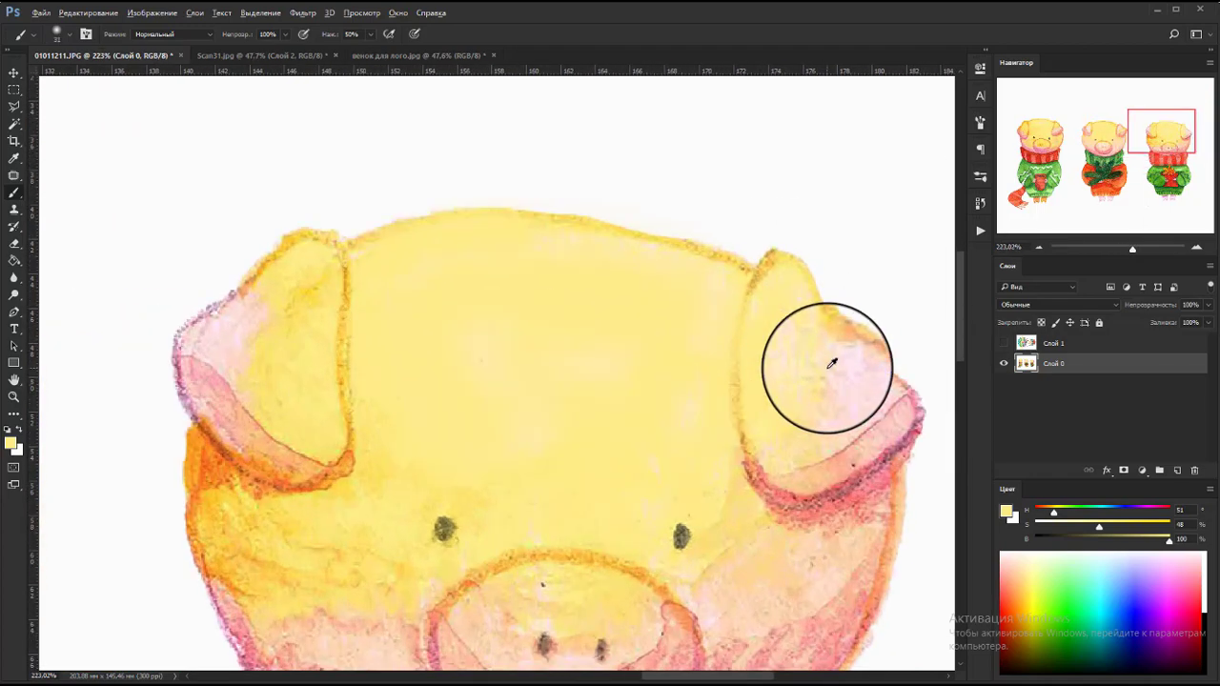
Step: Soften the right pig's ear outlines with yellow, then zoom back out
mouse_move(831, 363)
left_mouse_down()
mouse_move(790, 297)
mouse_move(787, 463)
mouse_move(817, 431)
mouse_move(814, 346)
mouse_move(776, 270)
mouse_move(749, 371)
mouse_move(816, 442)
mouse_move(839, 425)
left_mouse_up()
mouse_move(275, 324)
left_mouse_down()
mouse_move(200, 340)
mouse_move(324, 479)
mouse_move(305, 435)
left_mouse_up()
scroll(305, 436, "down", 2)
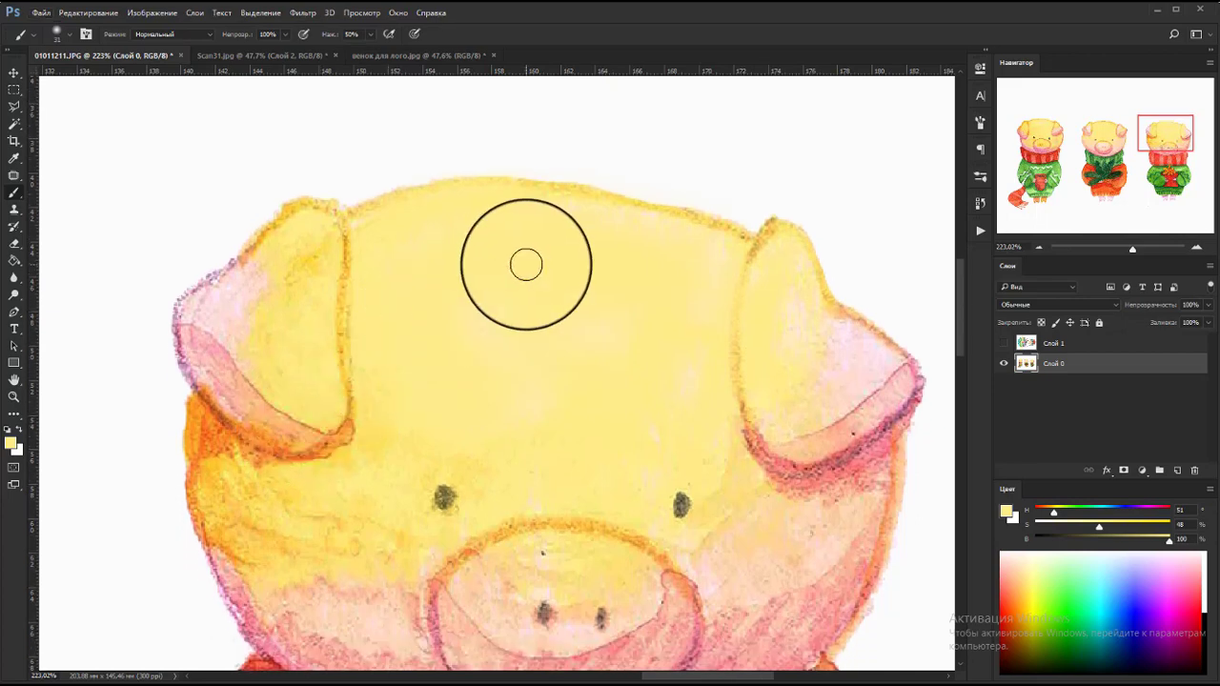
scroll(526, 264, "down", 2)
scroll(656, 262, "down", 2)
scroll(656, 246, "down", 1)
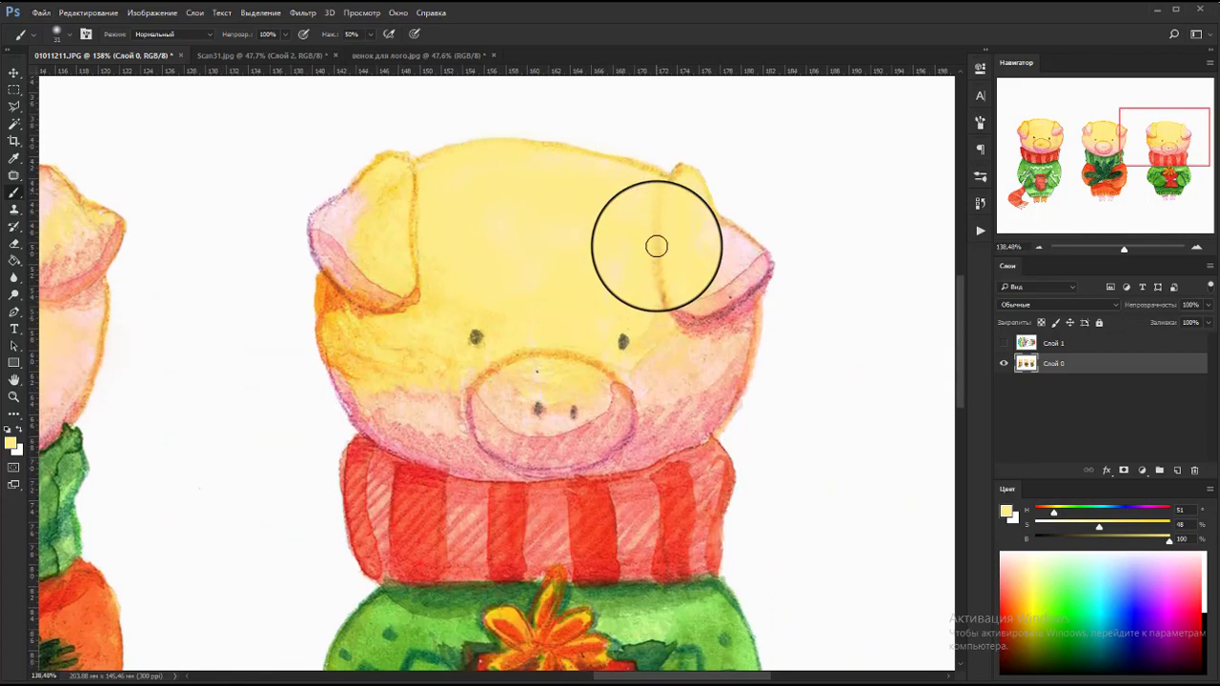
scroll(656, 246, "down", 2)
scroll(639, 403, "down", 1)
scroll(632, 416, "down", 1)
scroll(648, 337, "down", 2)
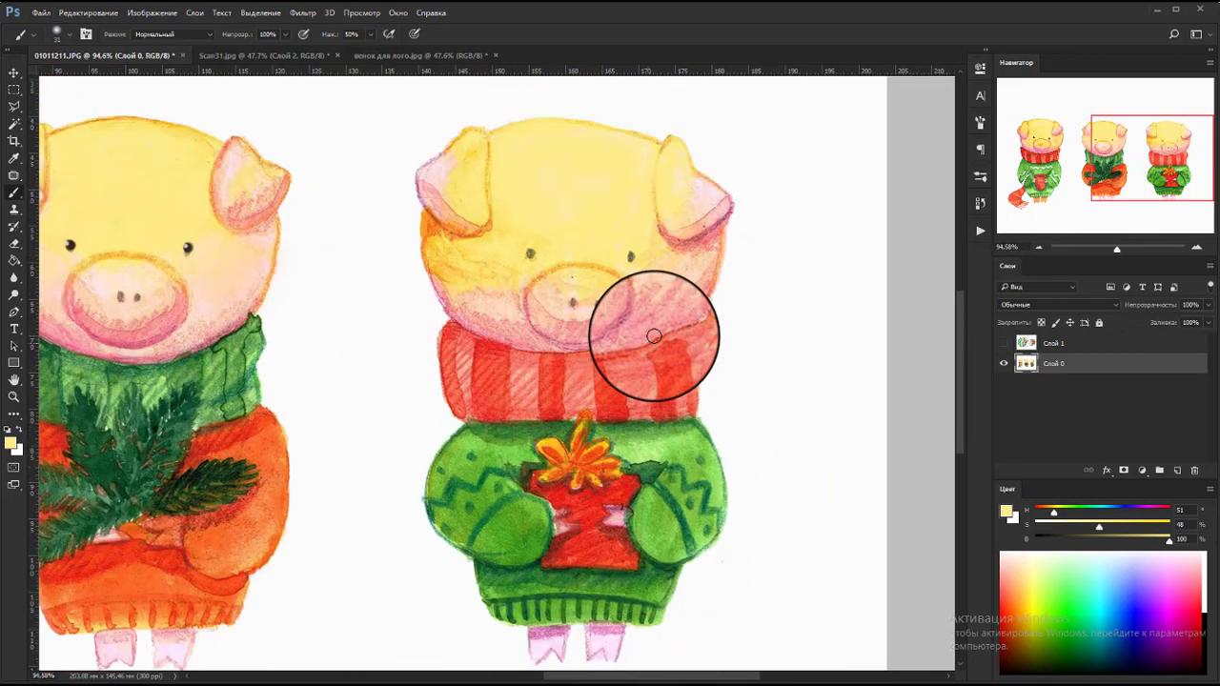
scroll(711, 171, "up", 2)
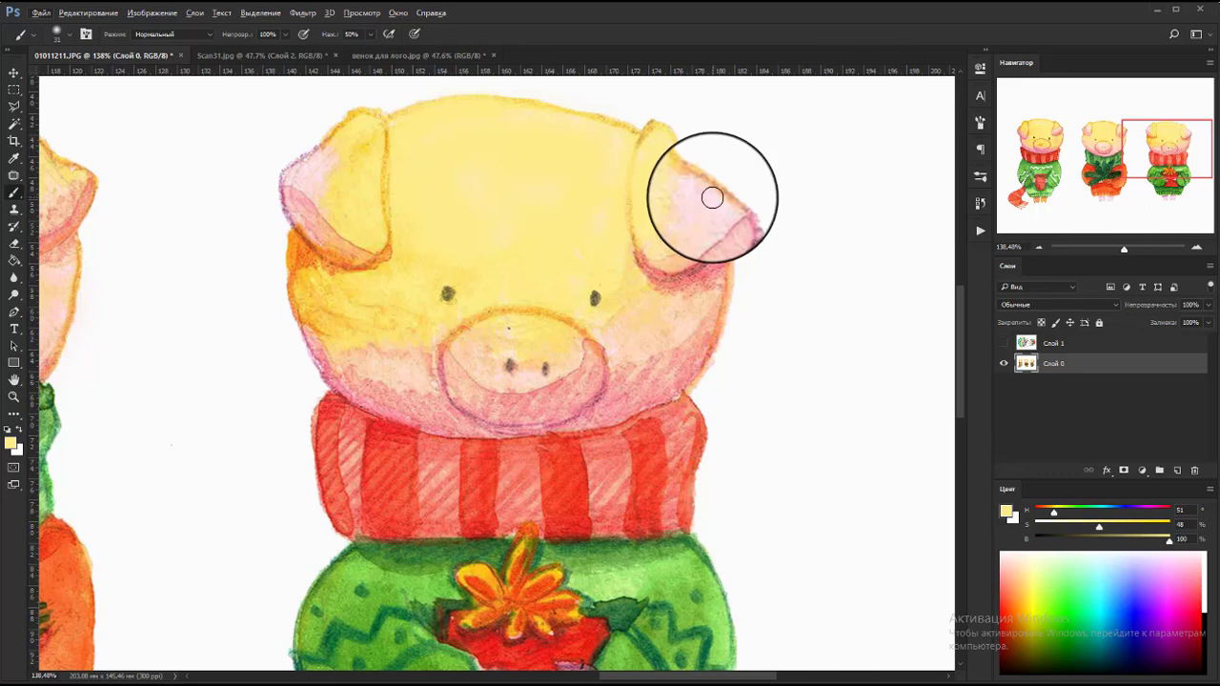
scroll(635, 239, "down", 2)
Step: Try erasing stray pixels beside the middle pig's leg, then undo it
scroll(658, 281, "down", 1)
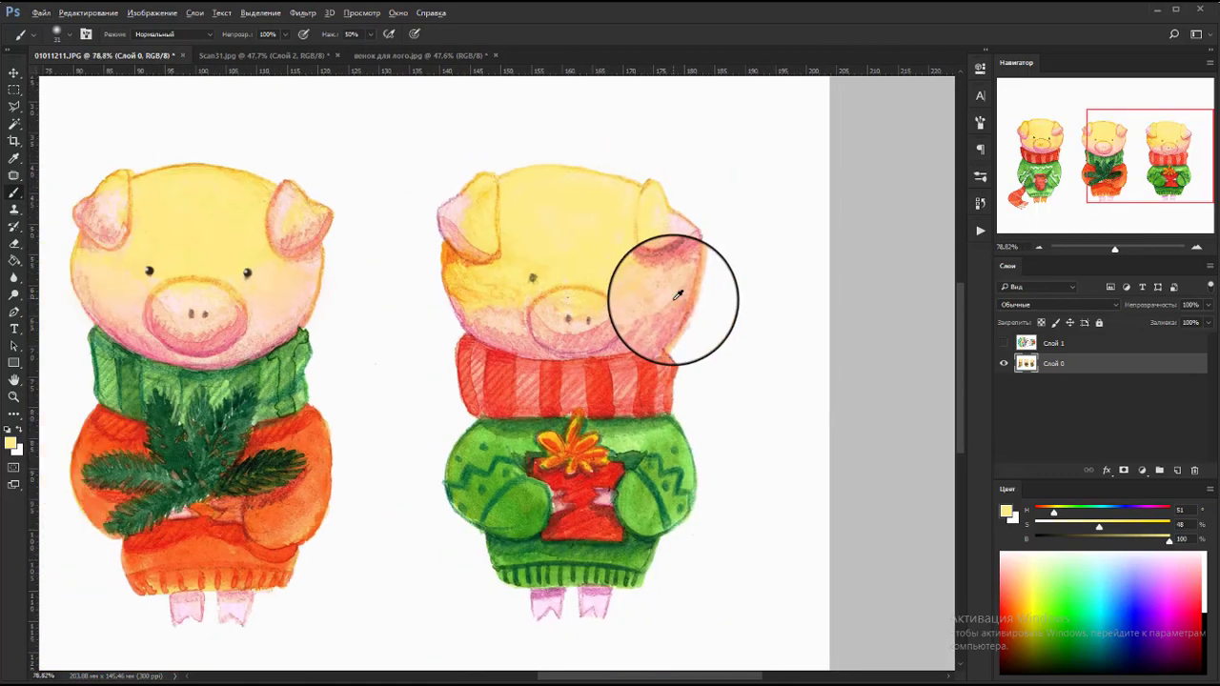
scroll(670, 294, "down", 1)
scroll(672, 297, "down", 1)
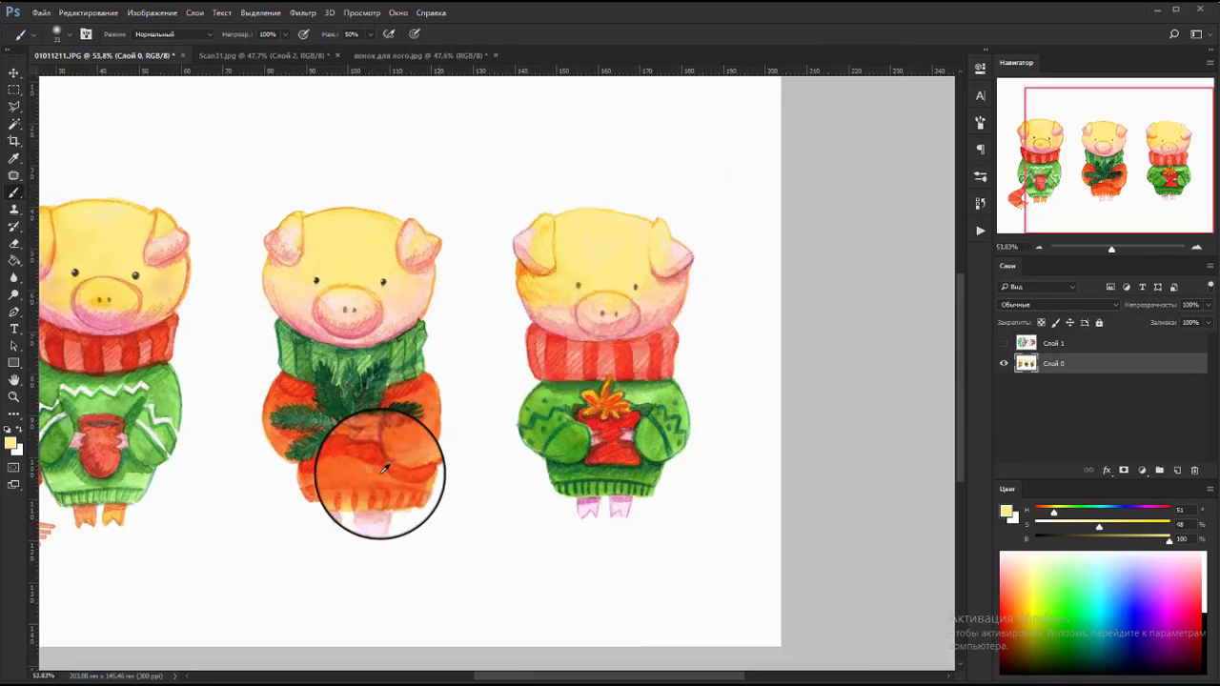
scroll(378, 505, "up", 2)
scroll(410, 520, "up", 2)
scroll(476, 441, "up", 2)
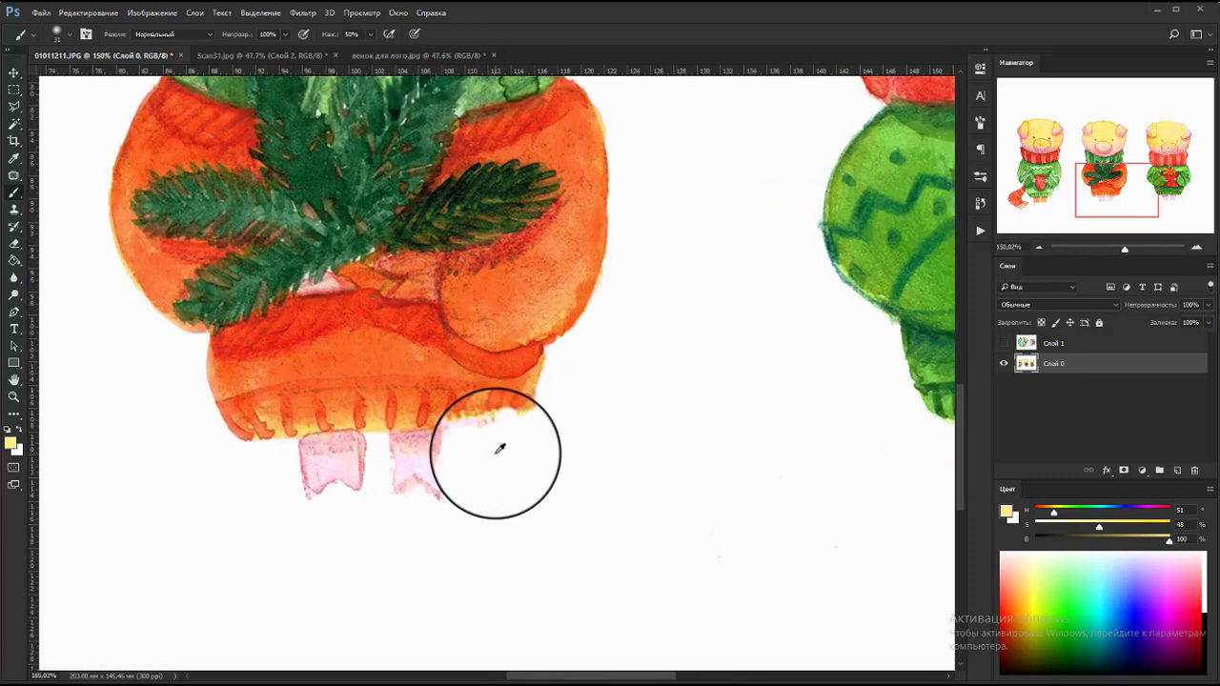
scroll(491, 440, "up", 1)
key("e")
left_click_drag(461, 436, 514, 433)
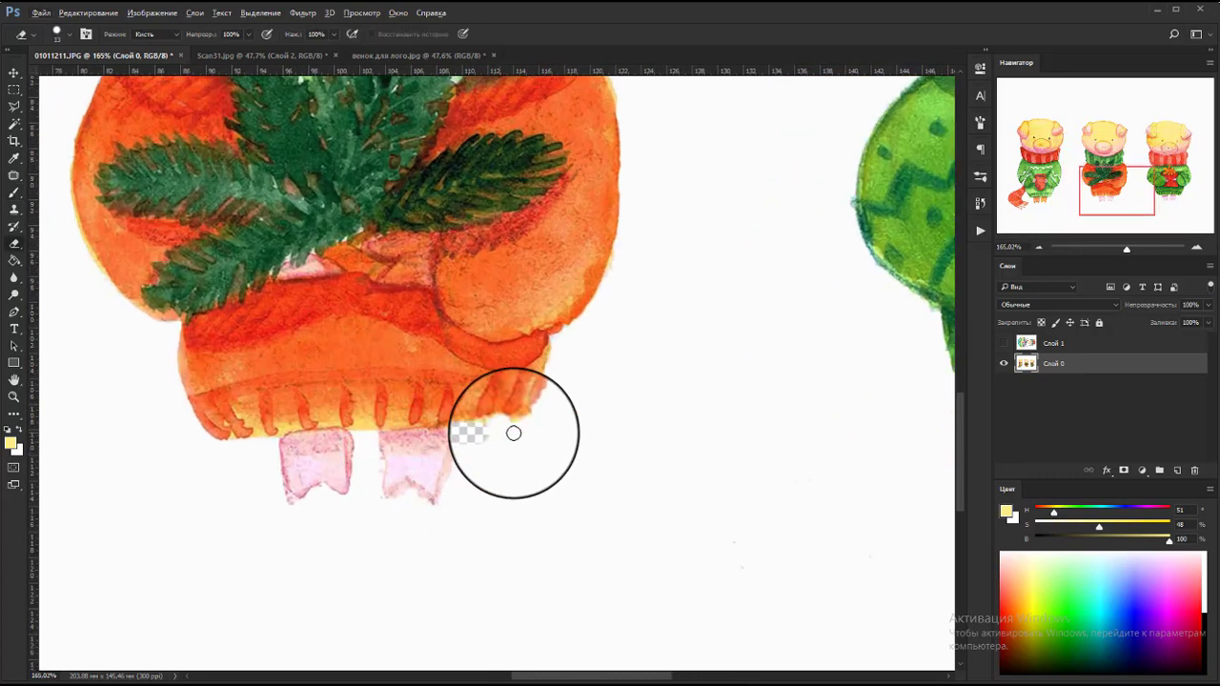
key("ctrl+z")
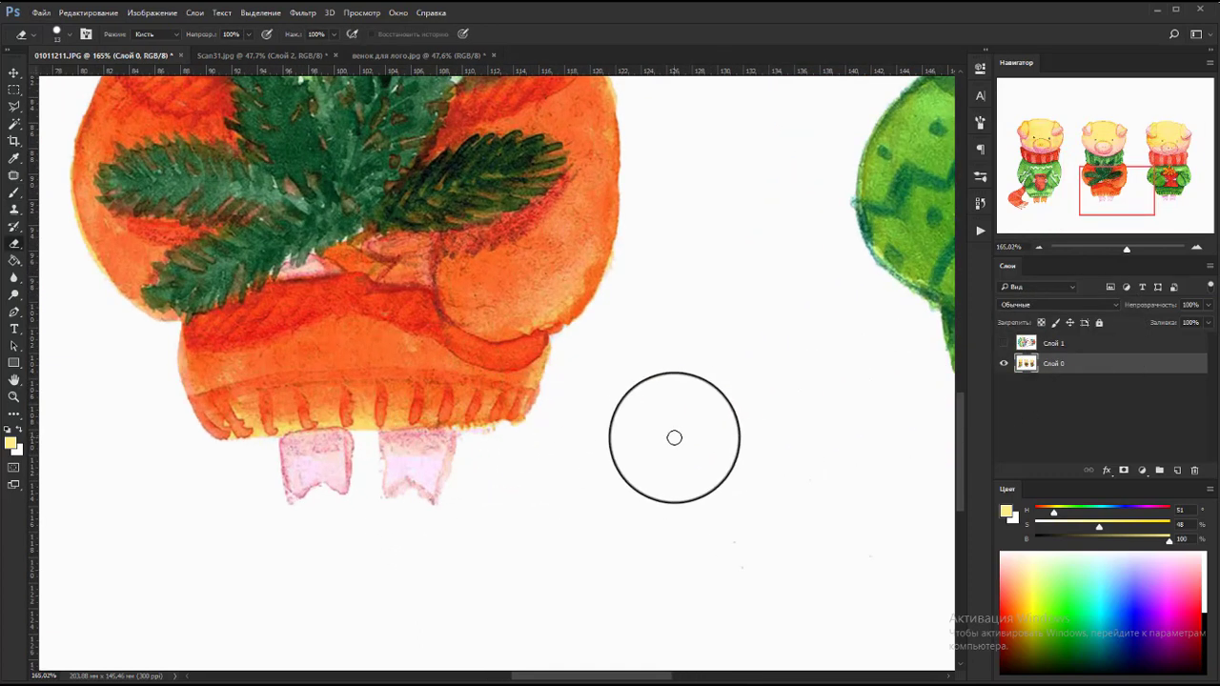
Step: Return to the Brush and set white as the foreground colour for eye highlights
key("b")
right_click(652, 468)
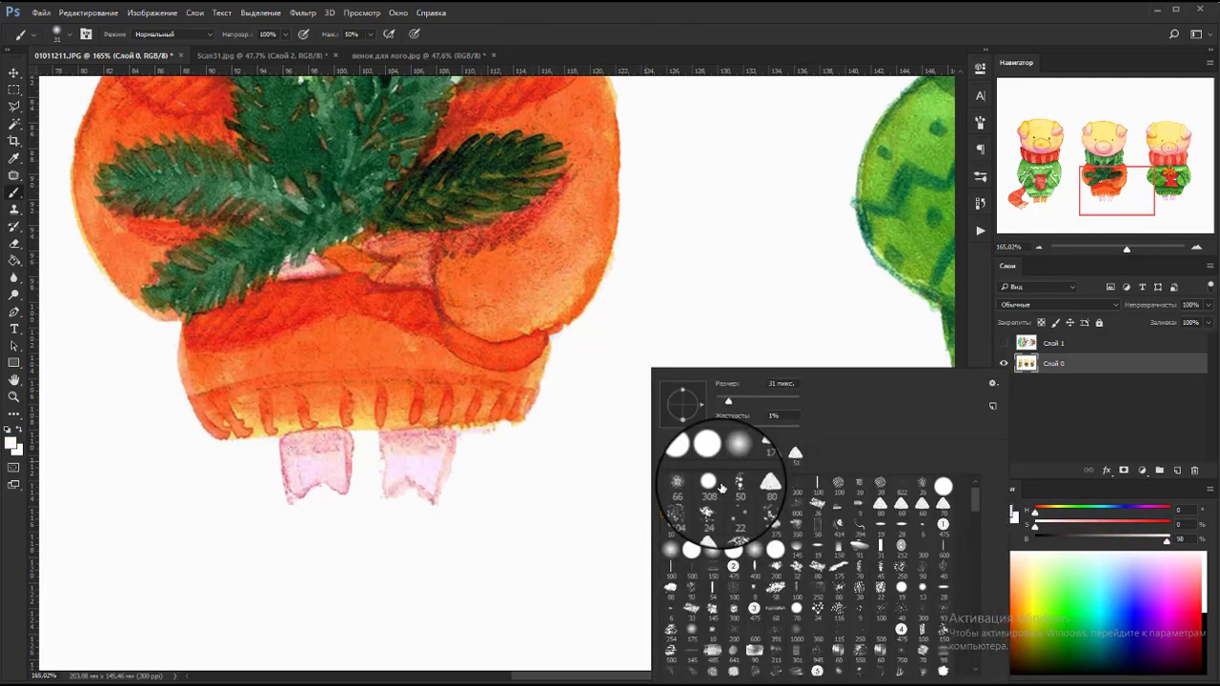
key("Escape")
scroll(292, 517, "down", 3)
scroll(291, 517, "down", 2)
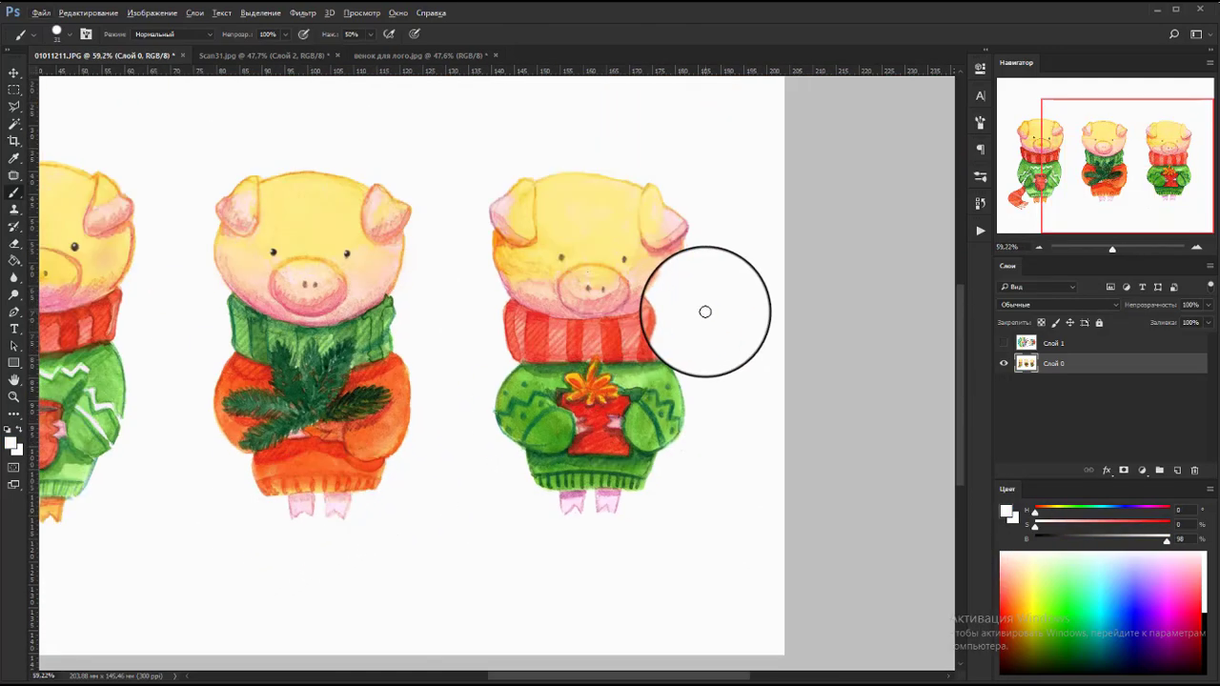
scroll(629, 291, "up", 3)
key("d")
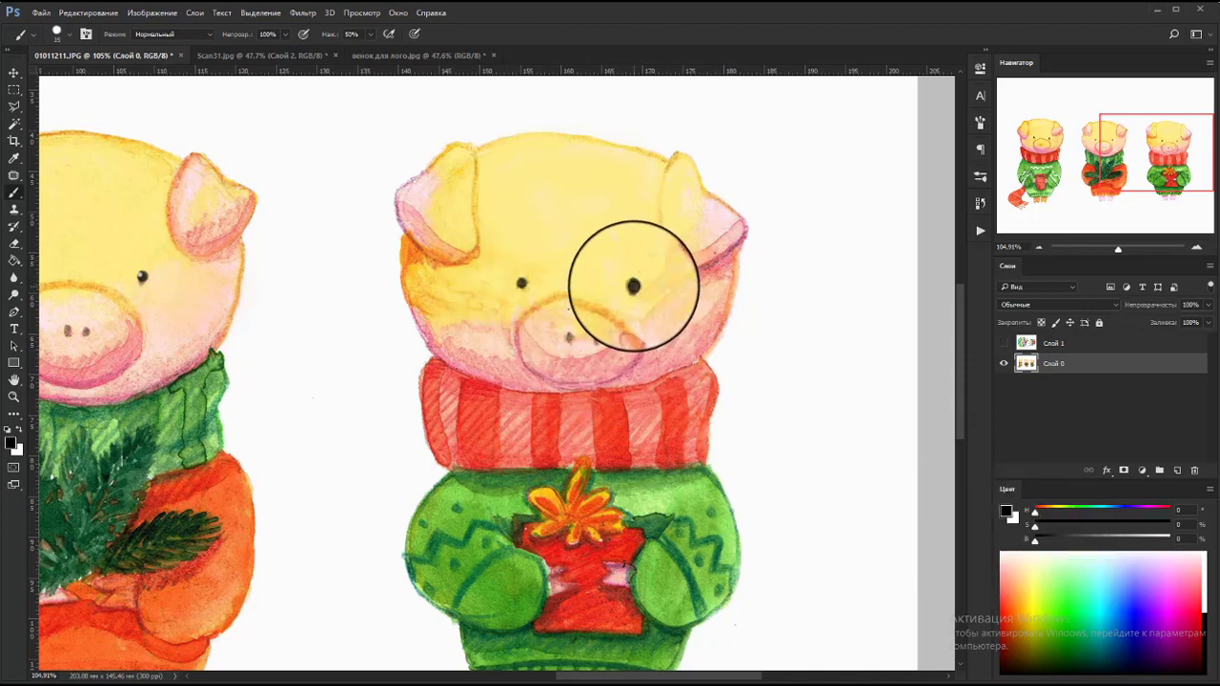
key("x")
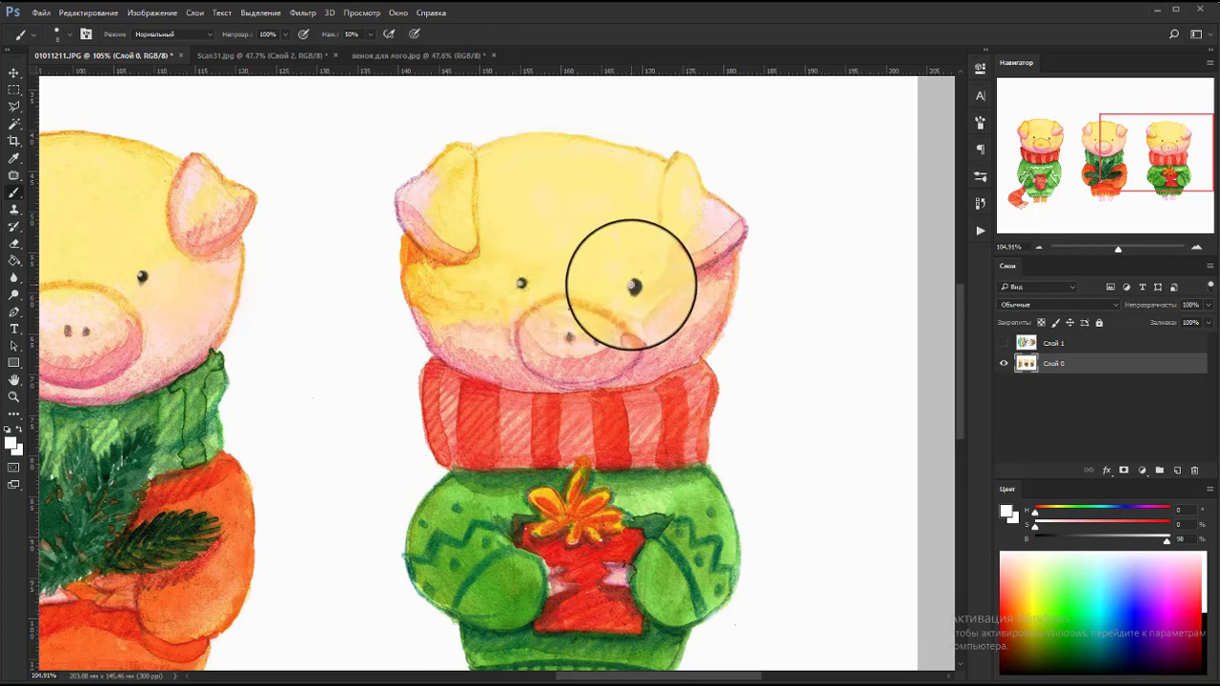
scroll(773, 327, "down", 3)
scroll(777, 328, "down", 2)
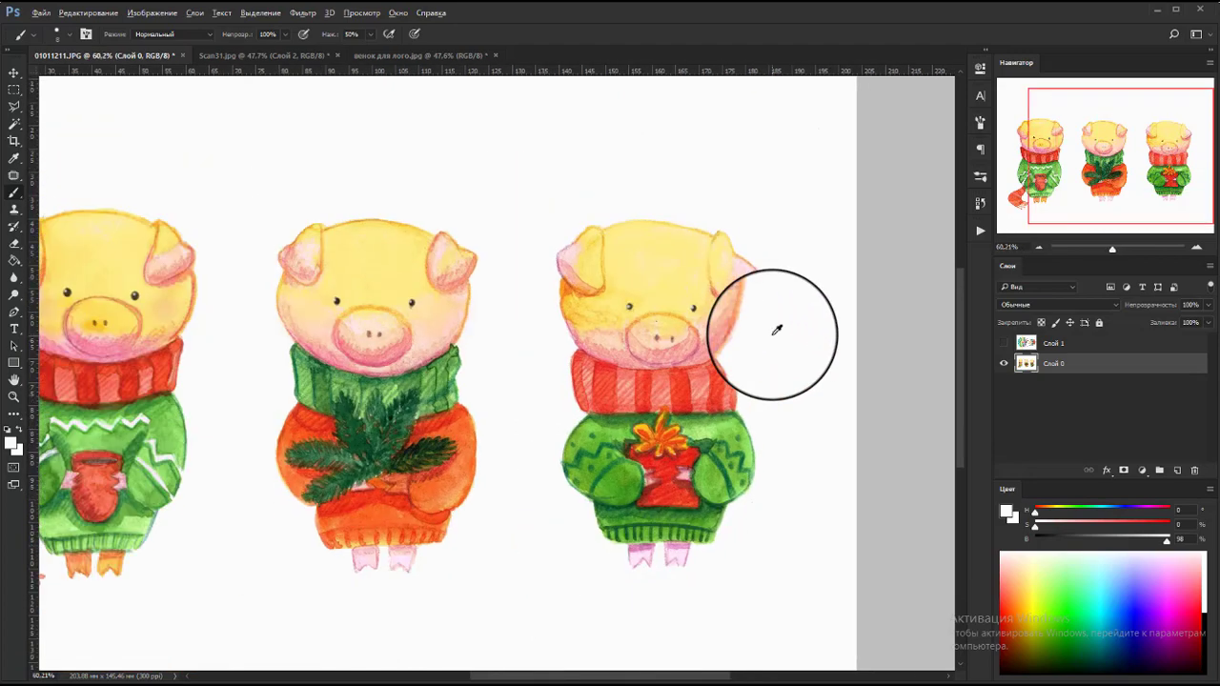
scroll(773, 324, "down", 3)
Step: Zoom out to view the whole pigs illustration
scroll(776, 327, "down", 1)
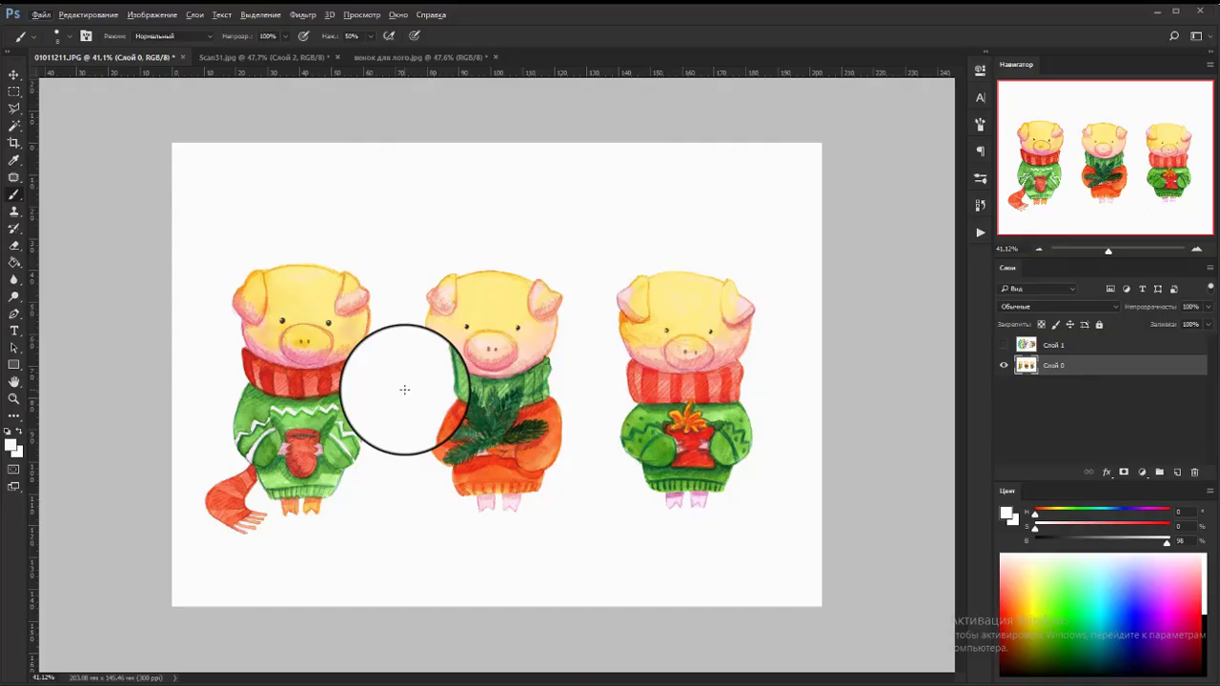
Step: Outline the left pig's head with the freehand Lasso, undoing an accidental move
right_click(14, 113)
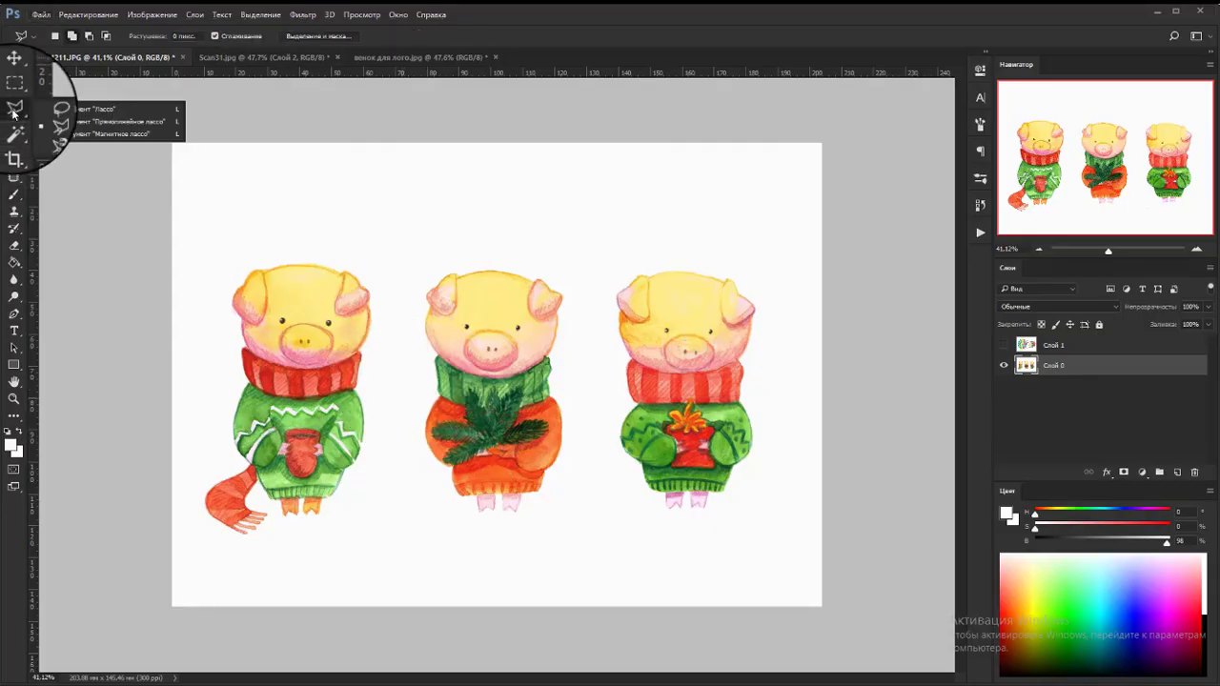
left_click(71, 105)
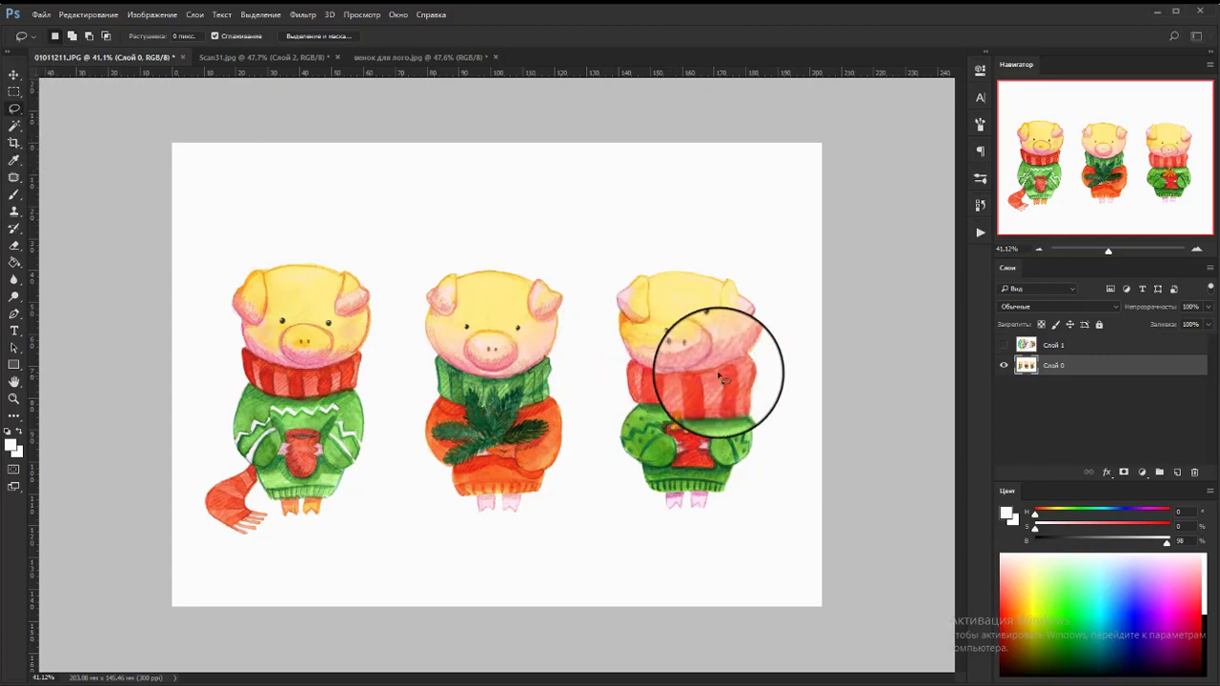
scroll(257, 319, "up", 1)
scroll(219, 320, "up", 1)
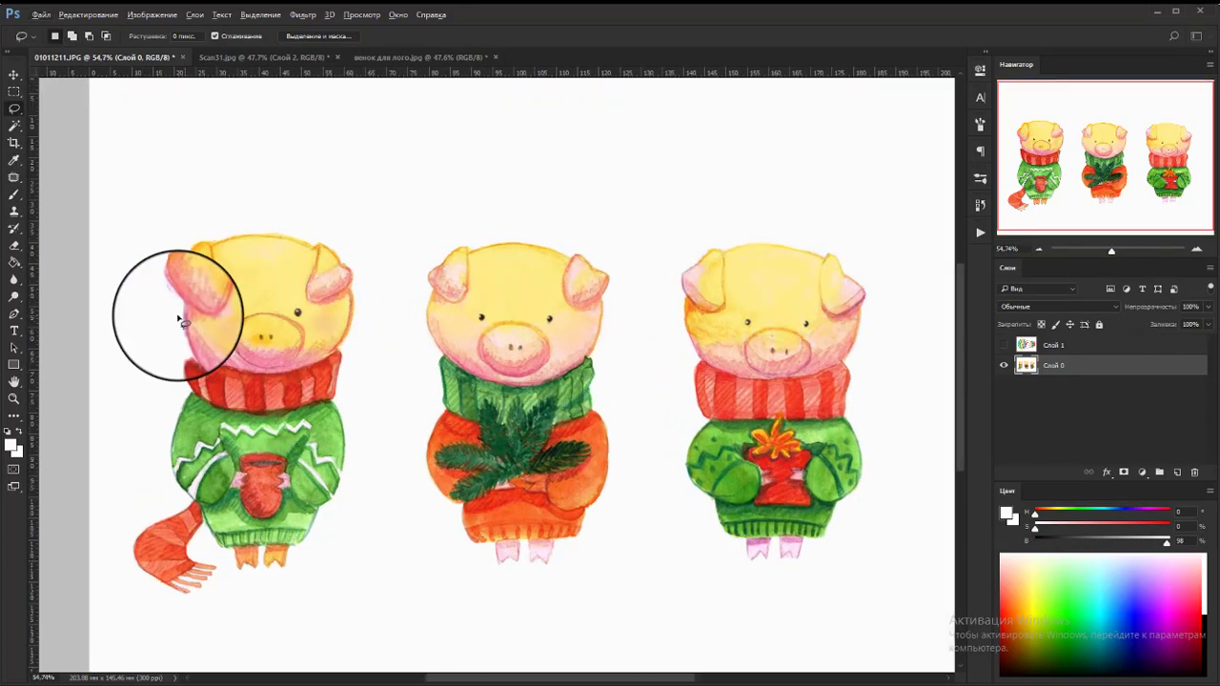
scroll(165, 315, "up", 1)
mouse_move(229, 395)
left_mouse_down()
mouse_move(174, 358)
mouse_move(228, 396)
left_mouse_up()
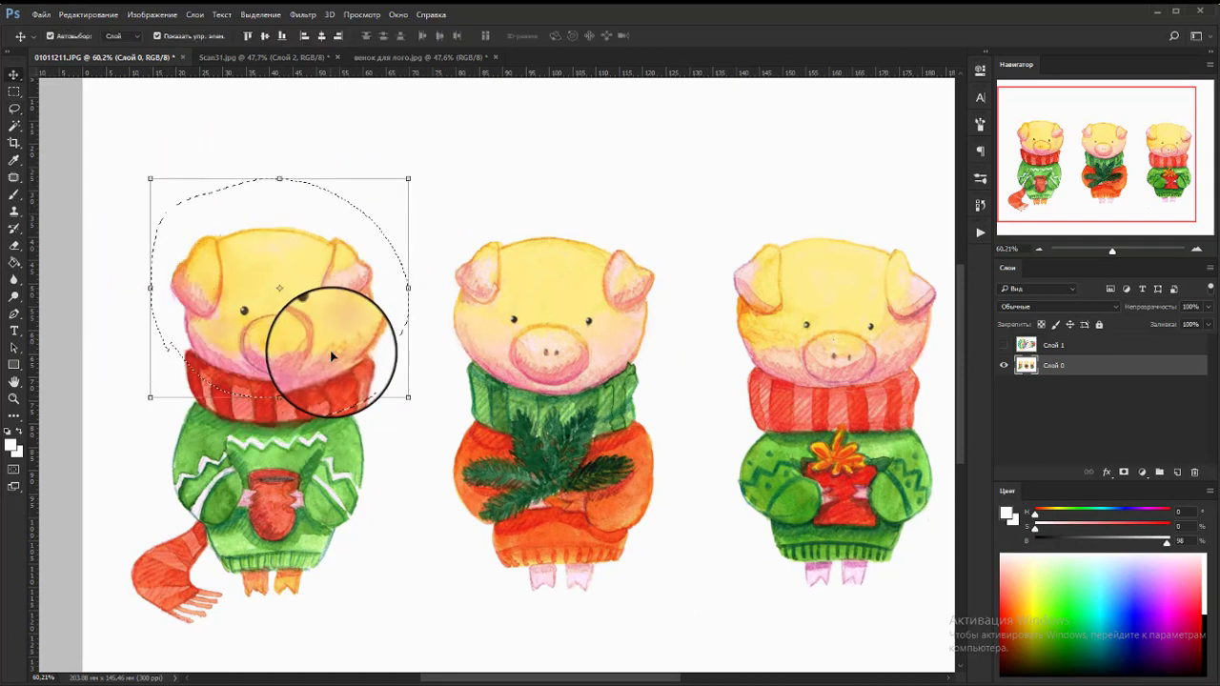
left_click_drag(258, 305, 743, 315)
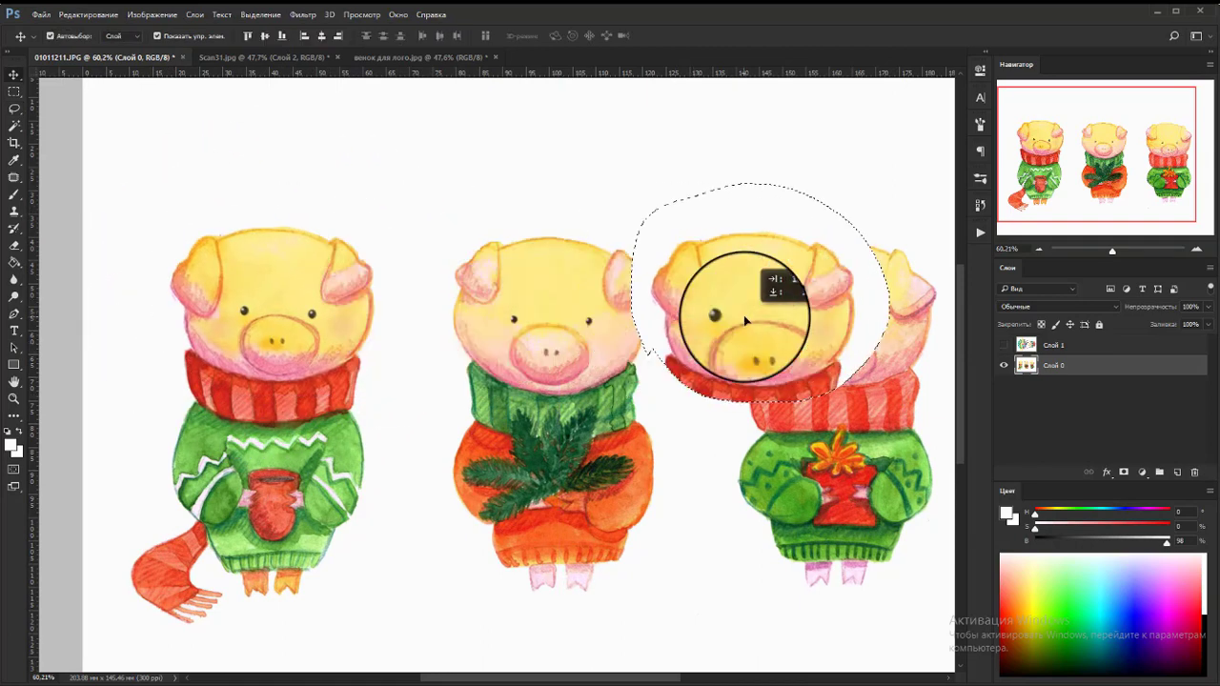
key("ctrl+z")
Step: Copy the head to a new layer, place it on the right pig, erase the chin, and nudge it
key("ctrl+j")
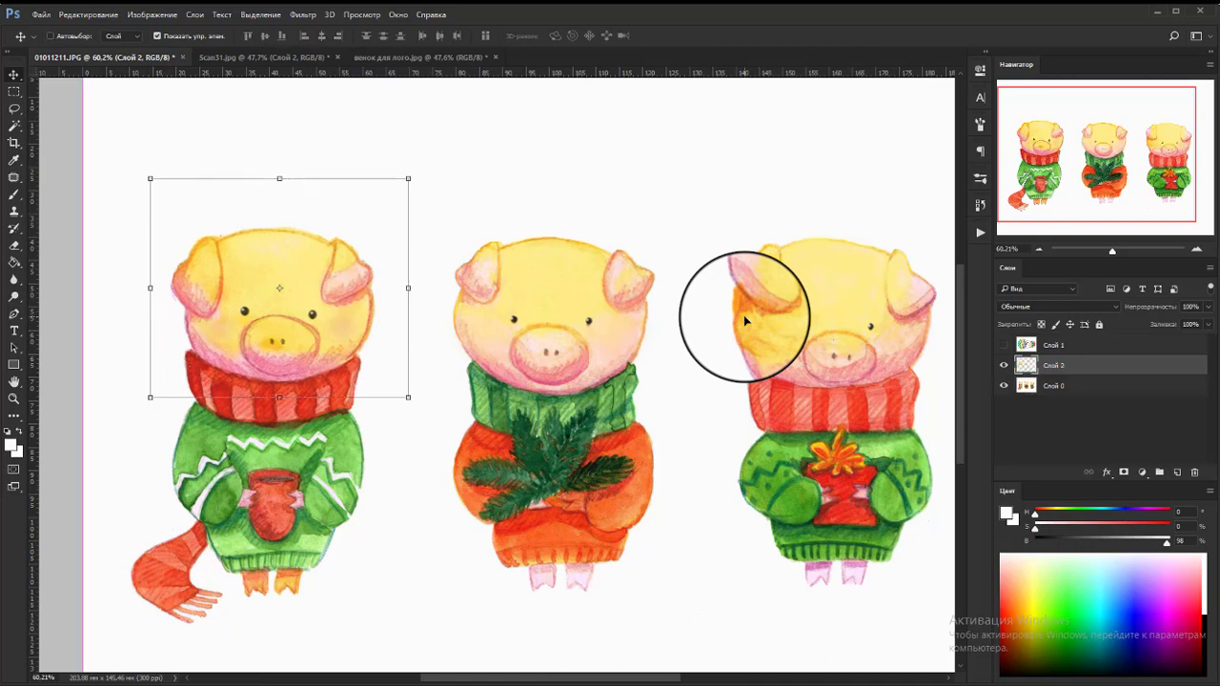
left_click_drag(268, 329, 828, 328)
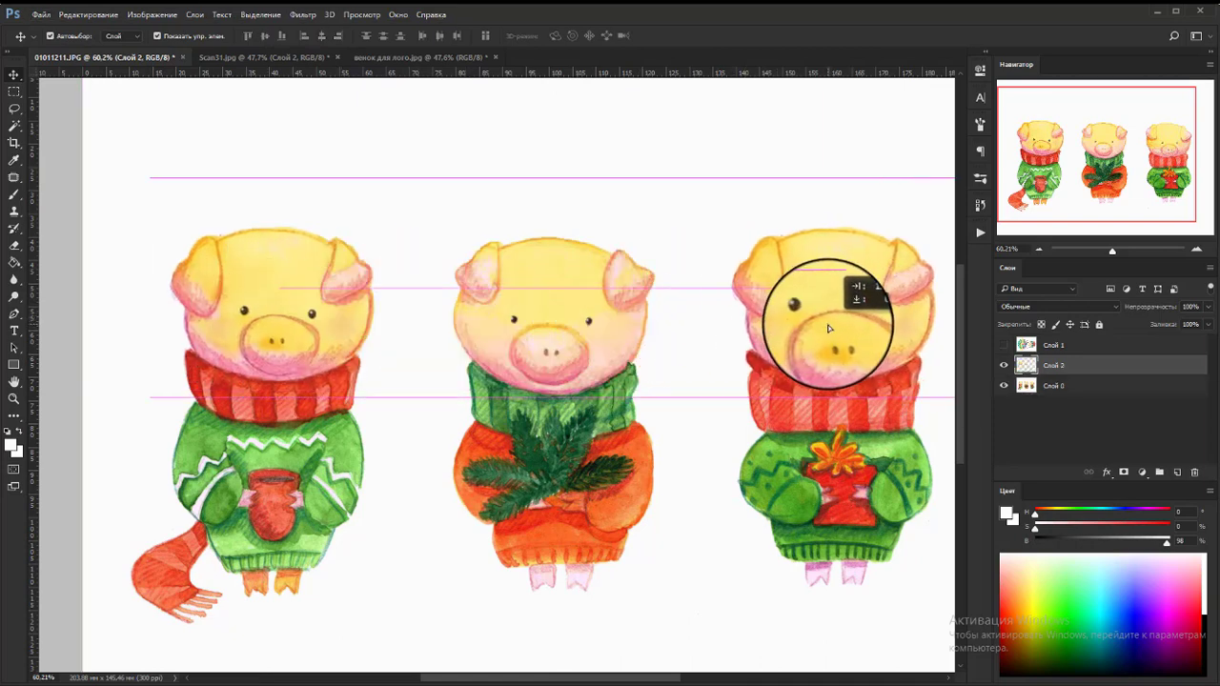
scroll(838, 343, "up", 2)
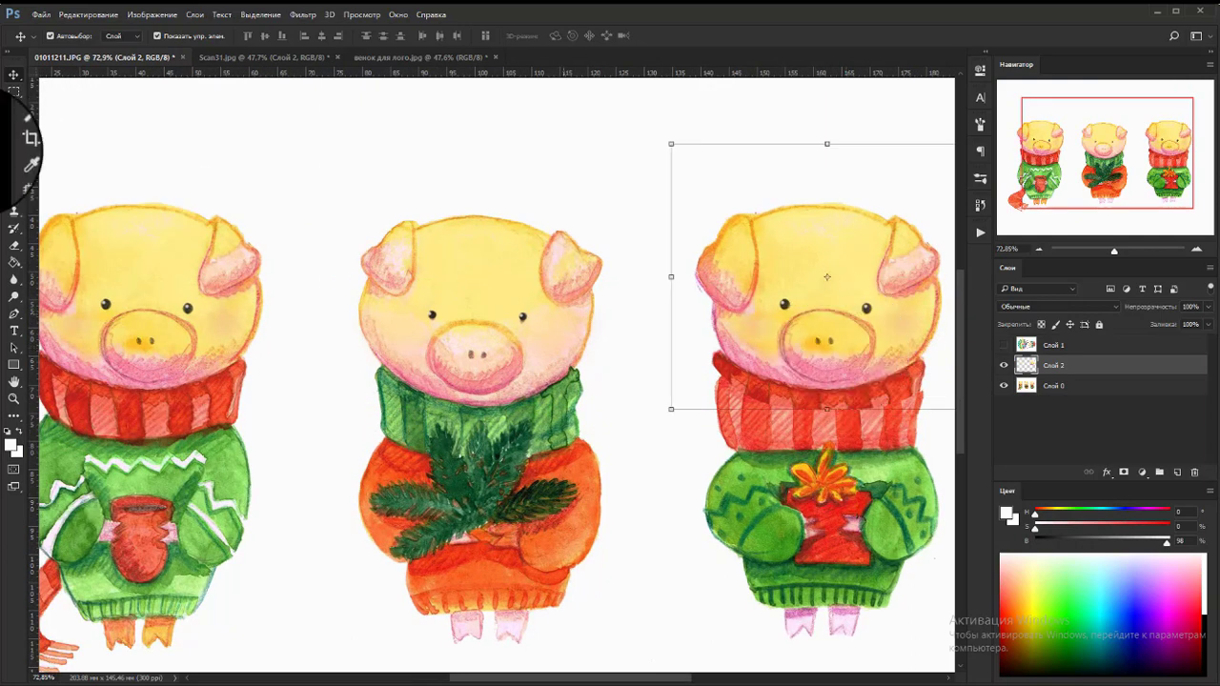
key("e")
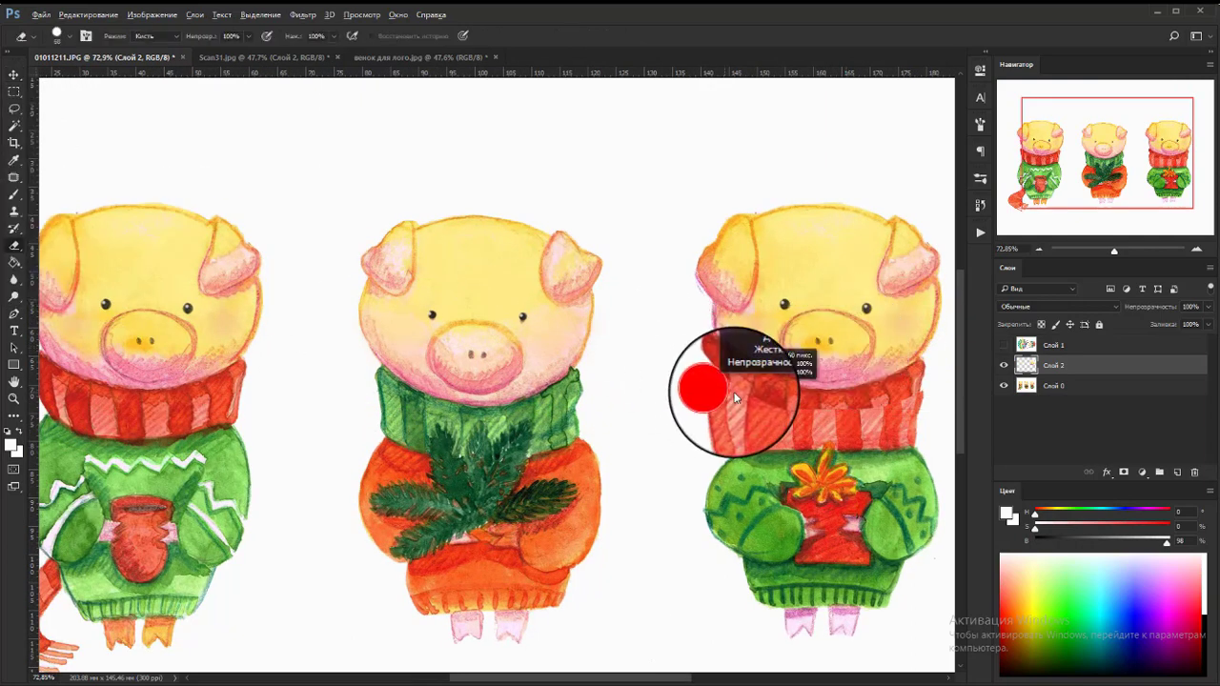
mouse_move(702, 354)
left_mouse_down()
mouse_move(735, 381)
mouse_move(832, 411)
mouse_move(899, 381)
mouse_move(934, 382)
left_mouse_up()
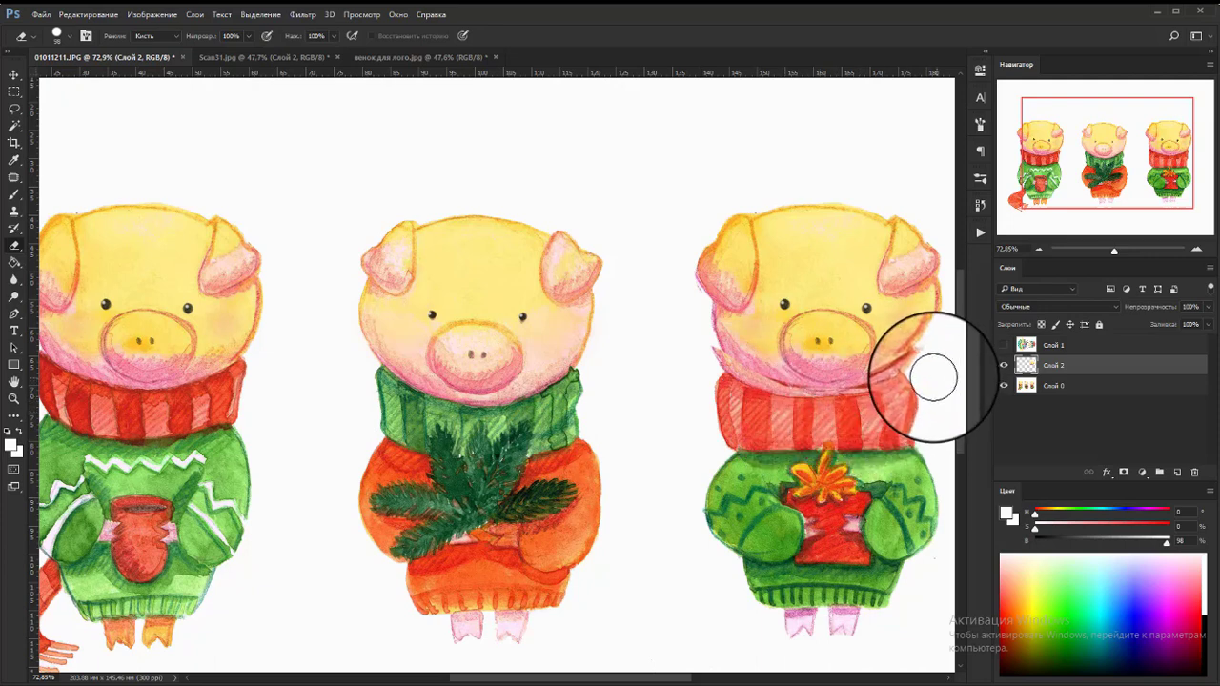
key("v")
mouse_move(844, 349)
left_mouse_down()
mouse_move(865, 318)
mouse_move(841, 352)
left_mouse_up()
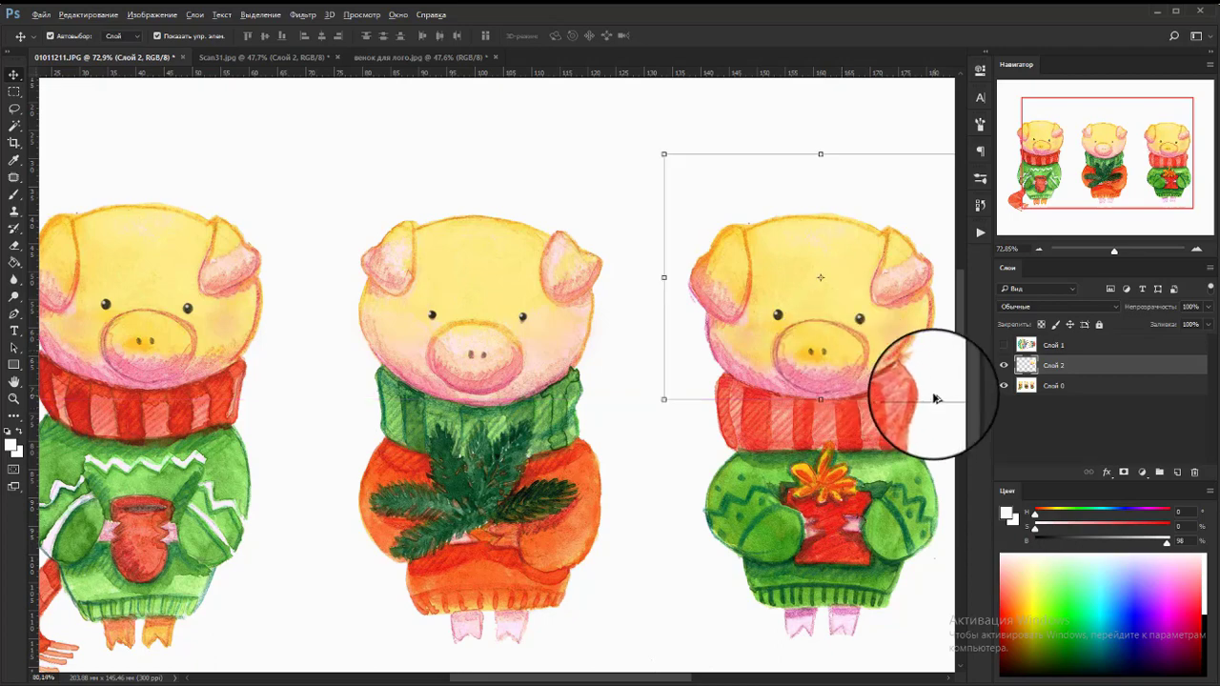
scroll(934, 386, "up", 3)
scroll(870, 386, "up", 2)
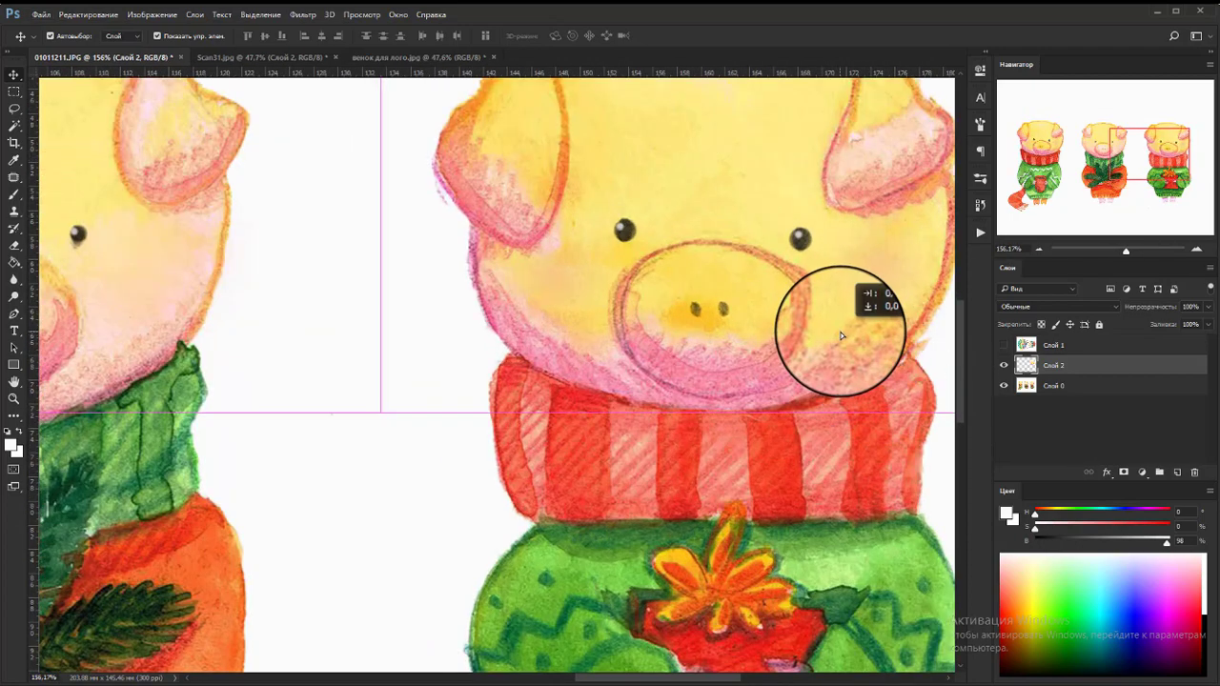